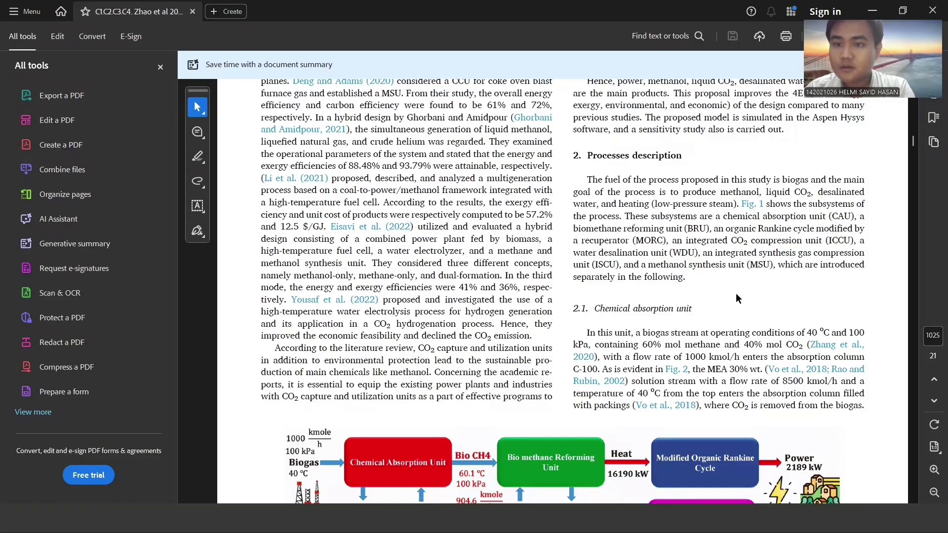
Read the biogas feed's methane and CO2 composition in section 2.1, Chemical absorption unit
scroll(736, 294, down, 1)
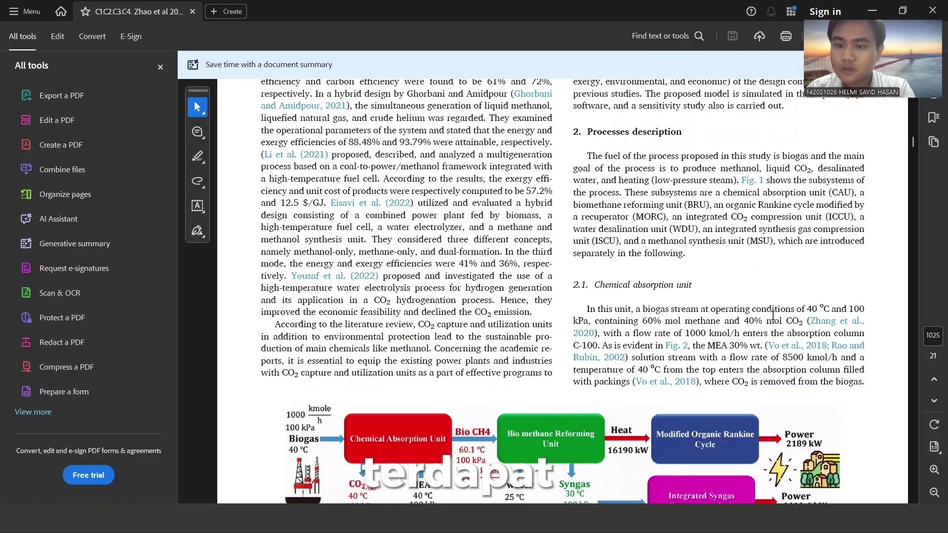
drag(682, 332, 722, 331)
click(700, 322)
drag(785, 332, 788, 321)
click(792, 322)
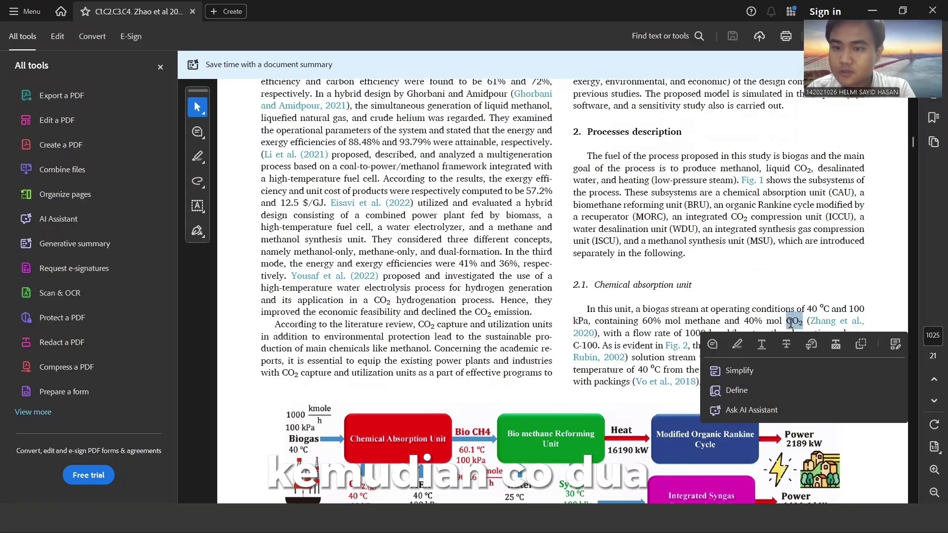
Examine the process flow diagrams in Figs. 2 to 4 and the MEA solvent description in section 2.1
scroll(698, 327, down, 10)
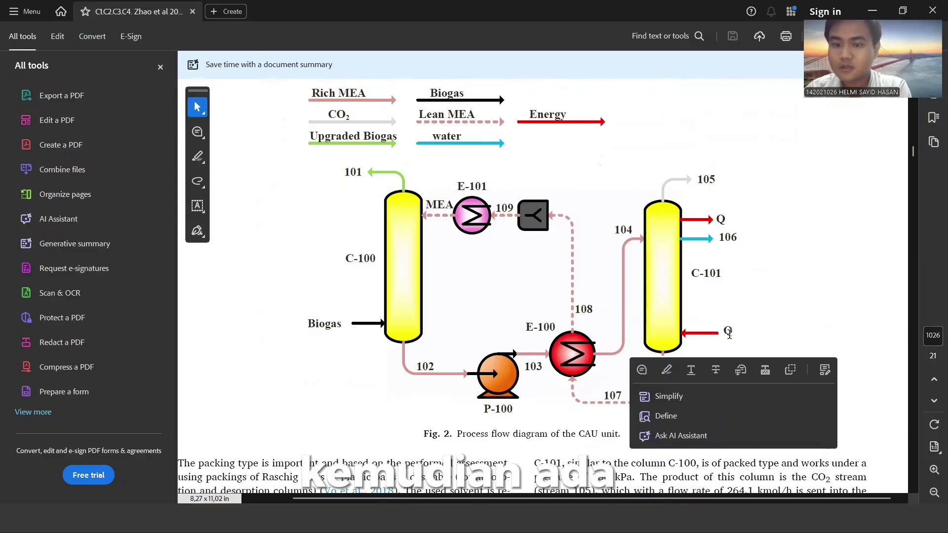
scroll(735, 330, up, 3)
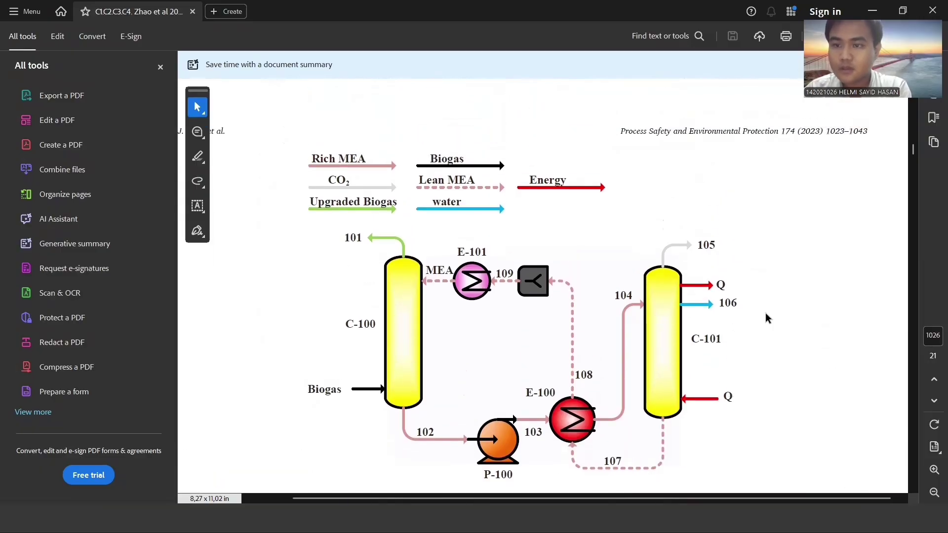
scroll(857, 365, down, 10)
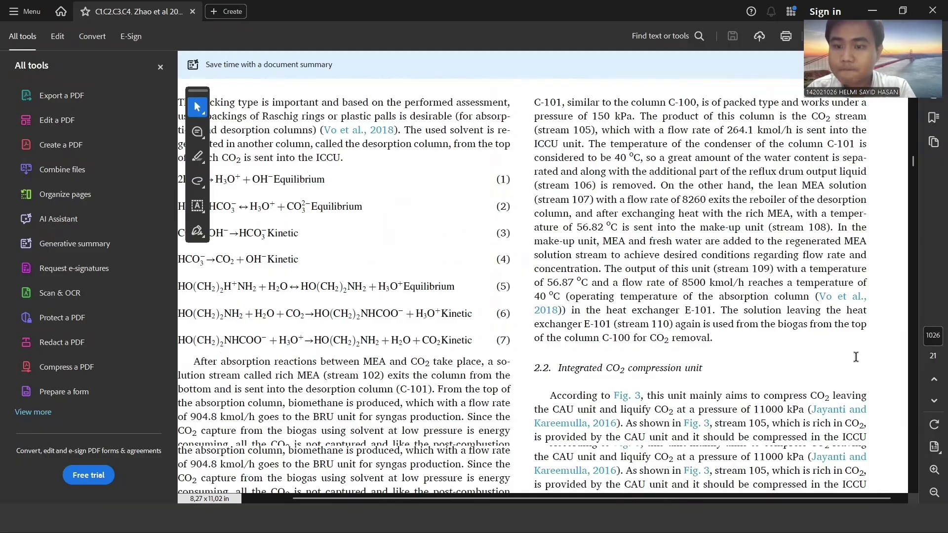
scroll(855, 356, down, 10)
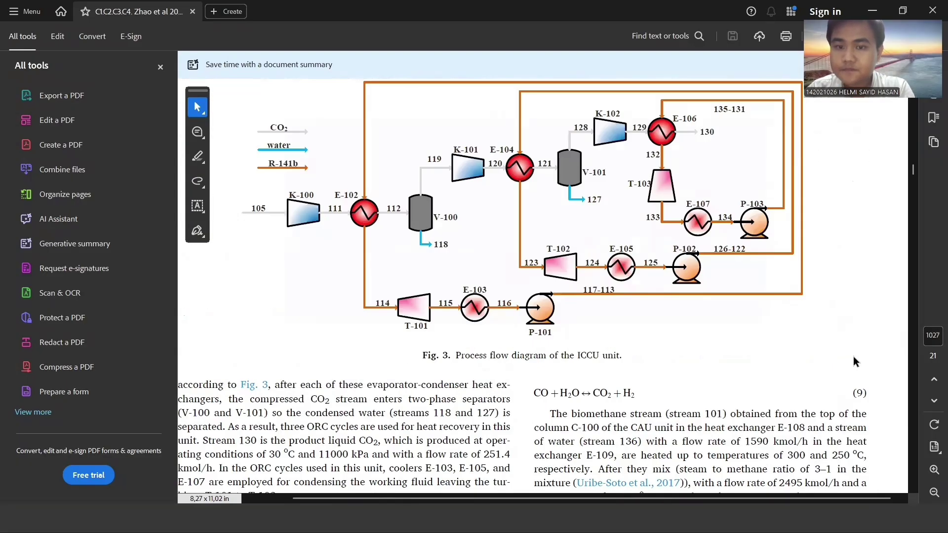
scroll(854, 357, down, 10)
scroll(856, 362, down, 20)
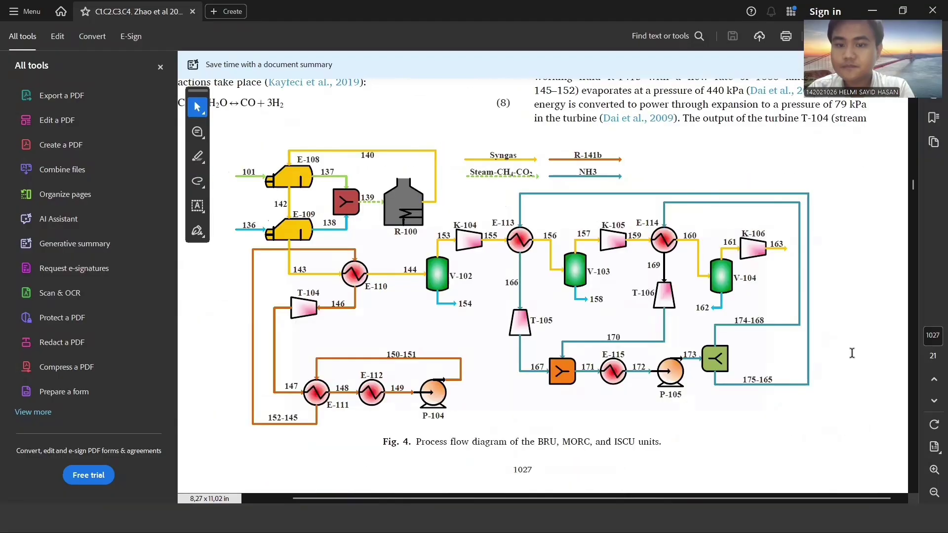
click(932, 381)
scroll(841, 396, up, 20)
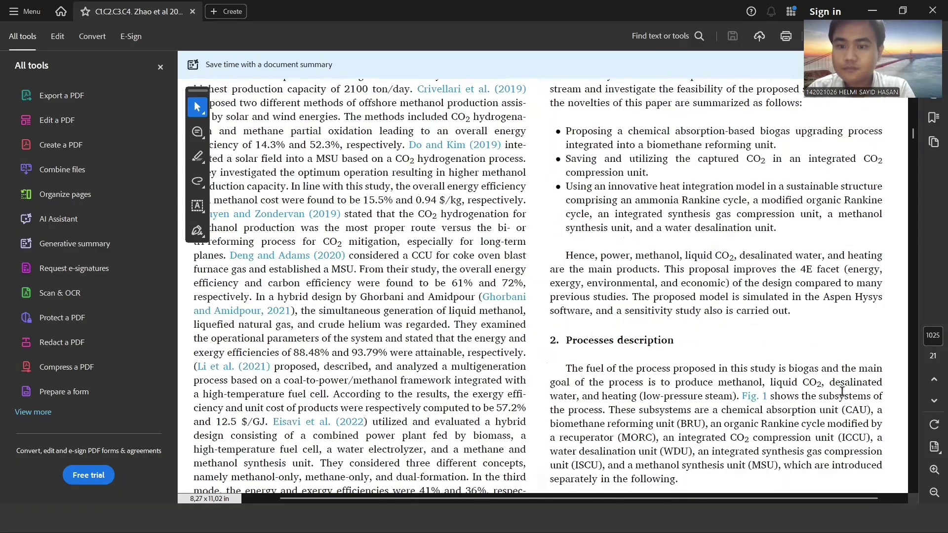
scroll(839, 390, down, 5)
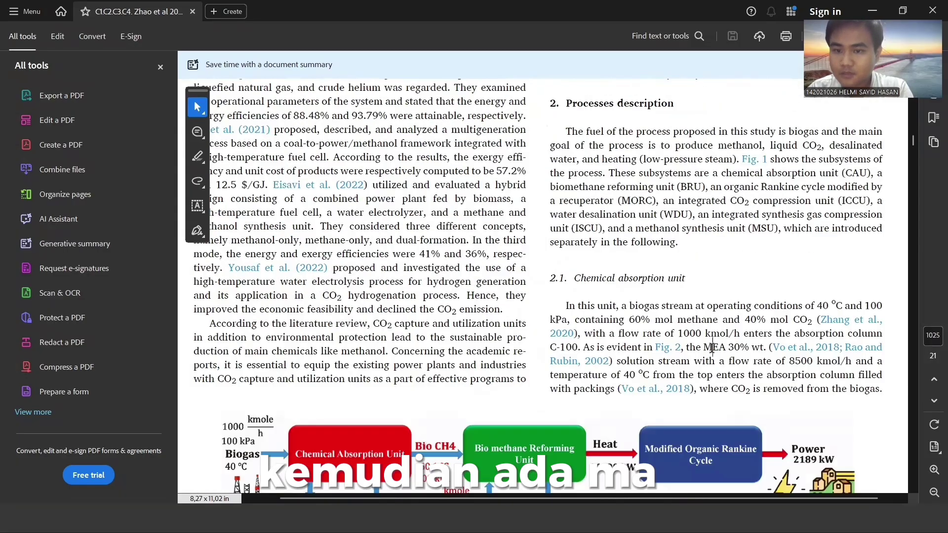
drag(701, 348, 725, 349)
click(678, 348)
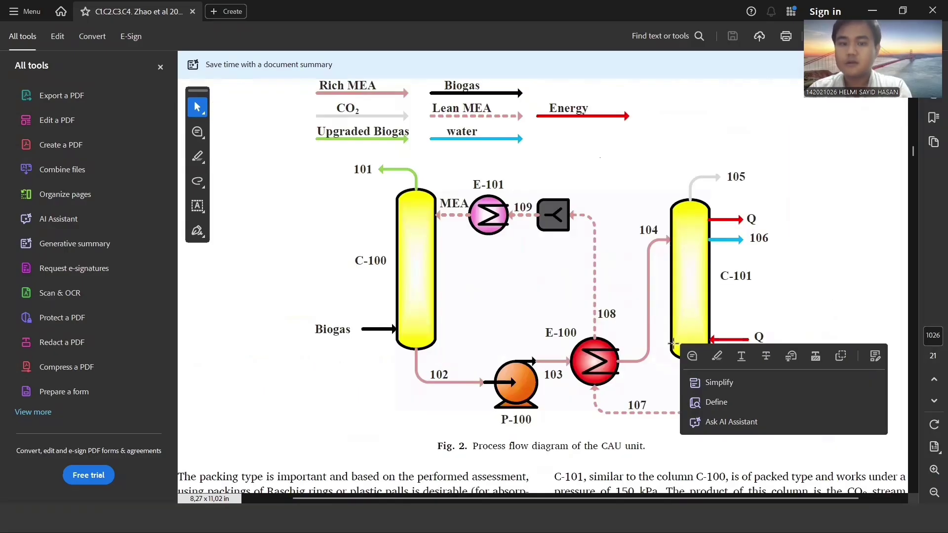
Switch to Aspen HYSYS, create a component list from the HYSYS databank and add Methane to it
key(alt+Tab)
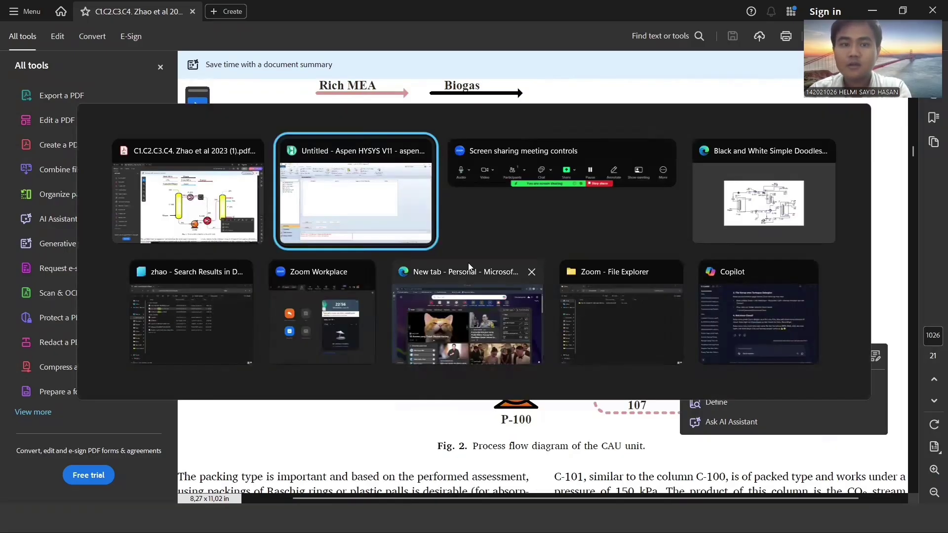
click(181, 369)
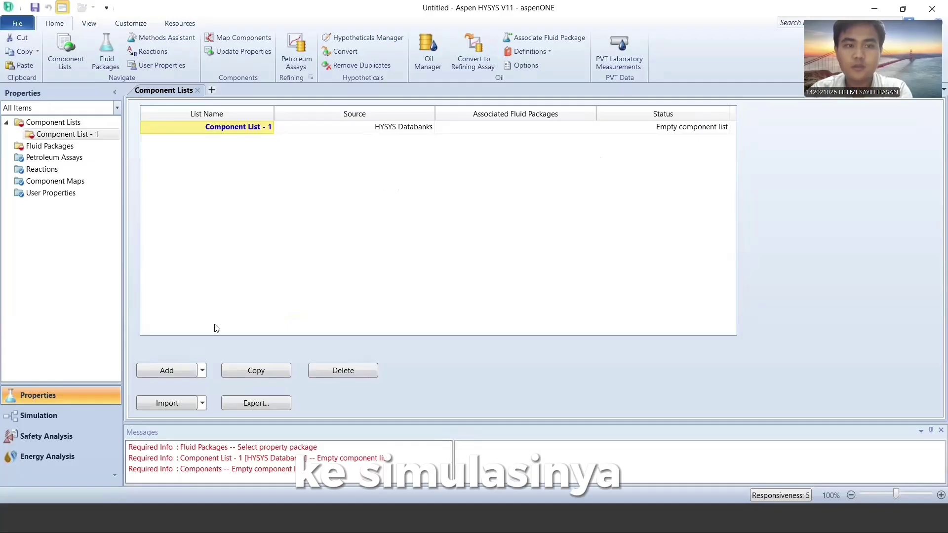
double_click(539, 199)
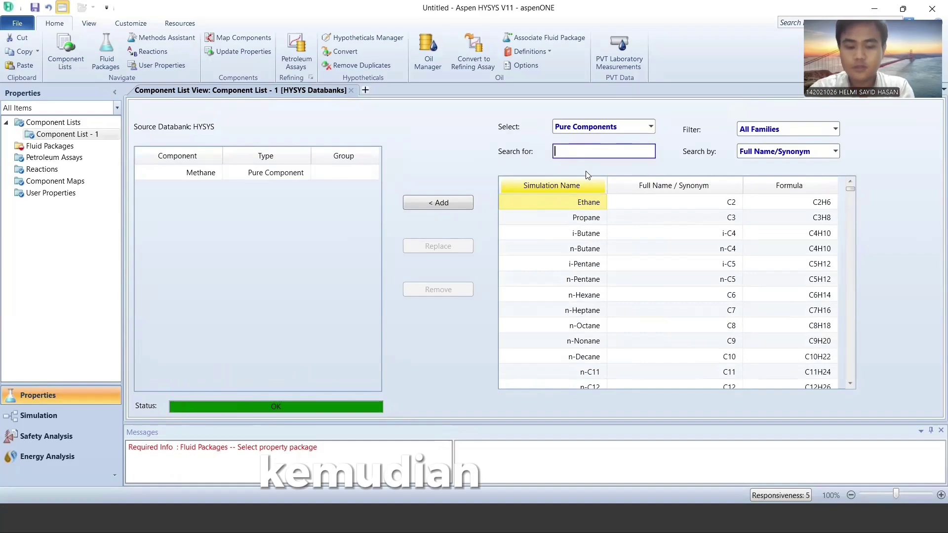
Find the pure components MEAmine and CO2 by searching for MEA and CO2, and add both to the component list
text(MEA)
click(579, 203)
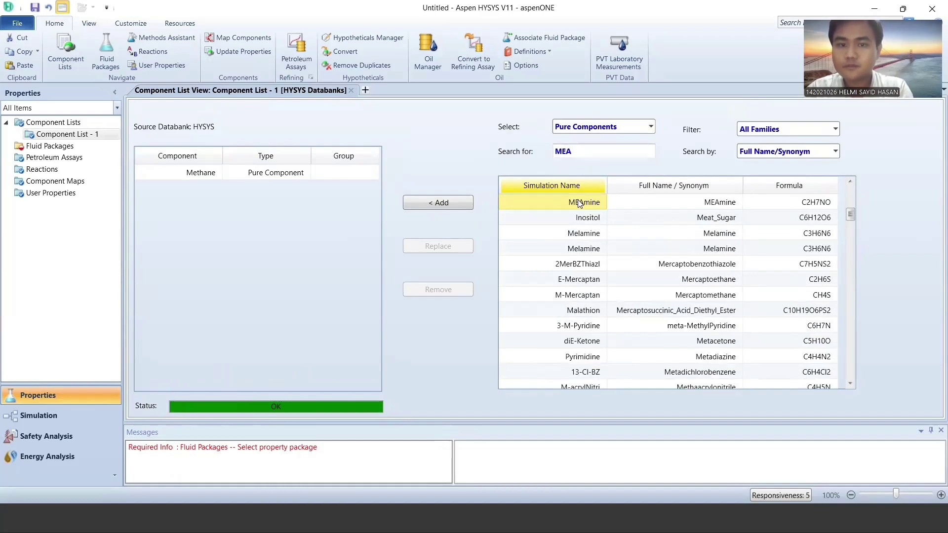
click(578, 151)
key(Return)
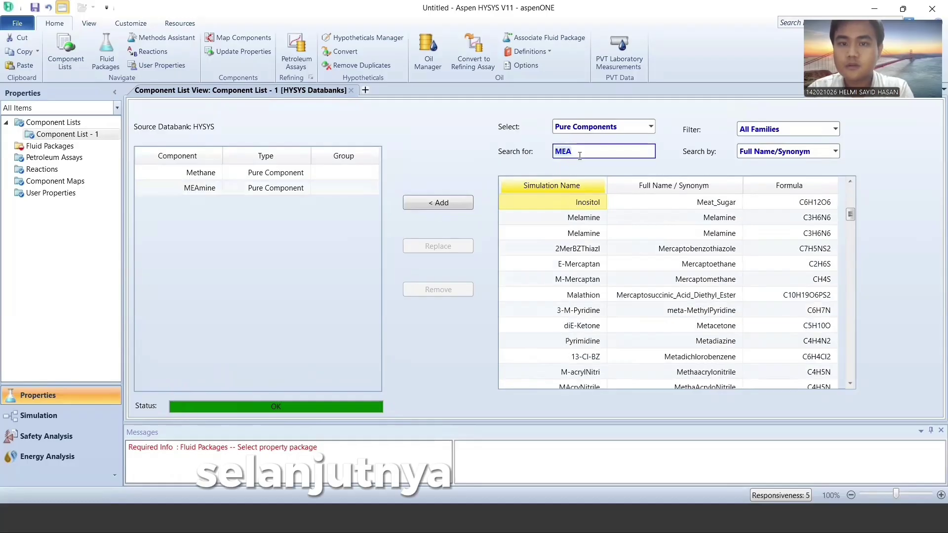
text(CO)
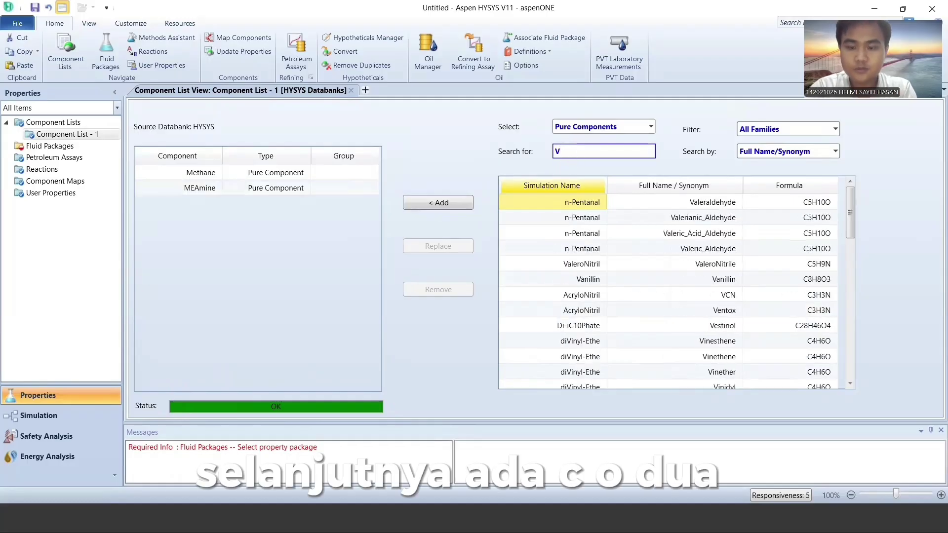
text(2)
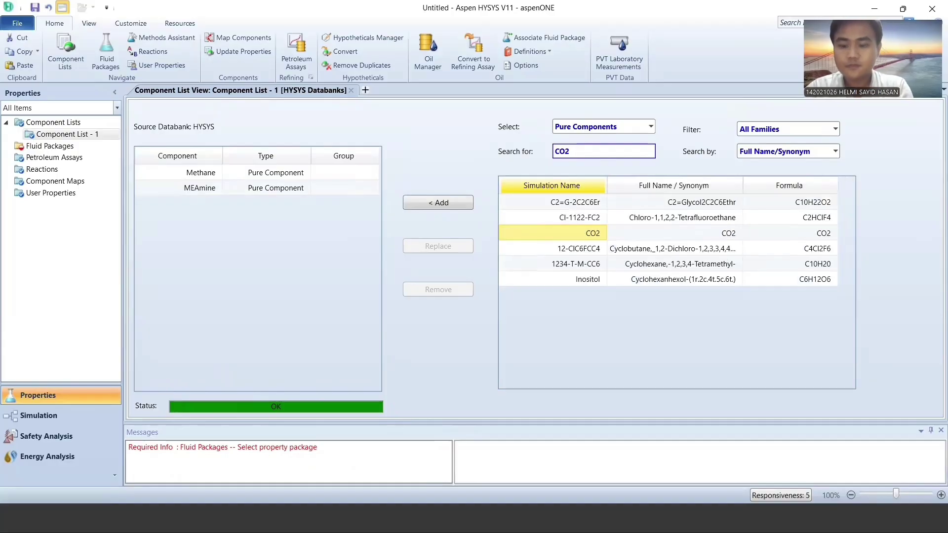
key(Return)
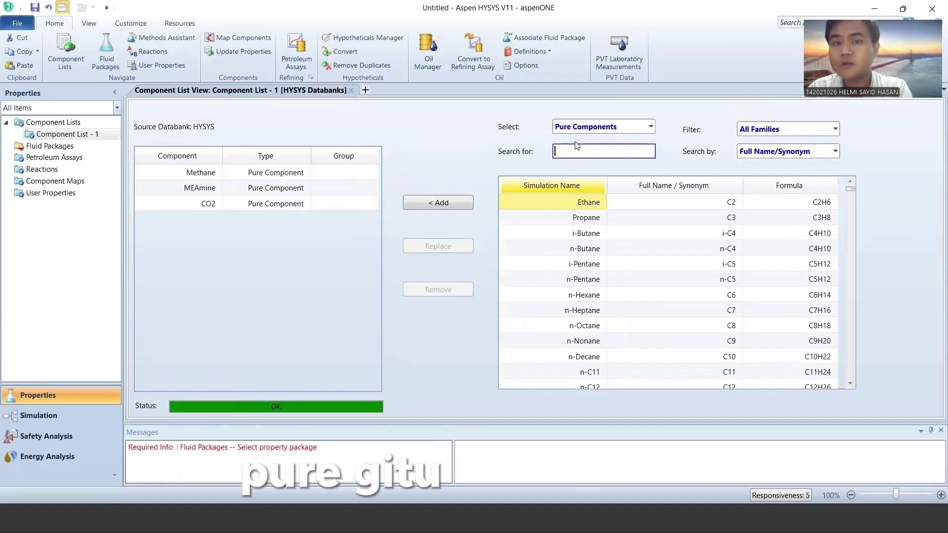
Search the pure components for h2o and add H2O to the component list
text(h)
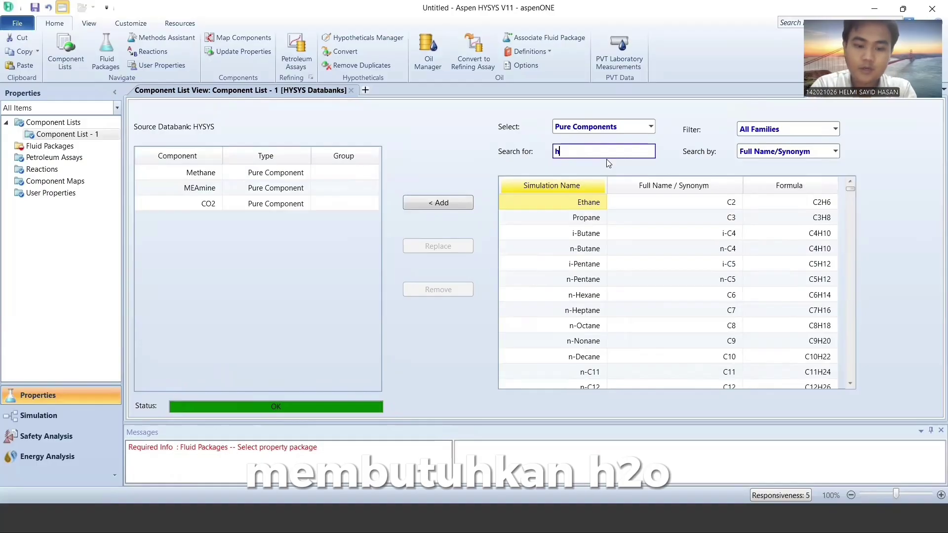
text(2o)
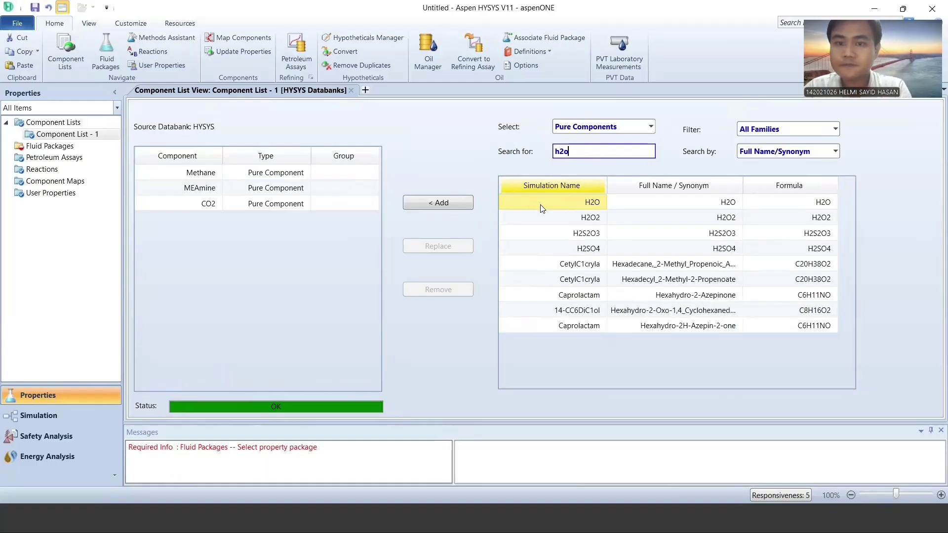
click(438, 203)
Create an Acid Gas - Chemical Solvents fluid package and enter the simulation environment, accepting the component adjustment that adds H2S
click(49, 145)
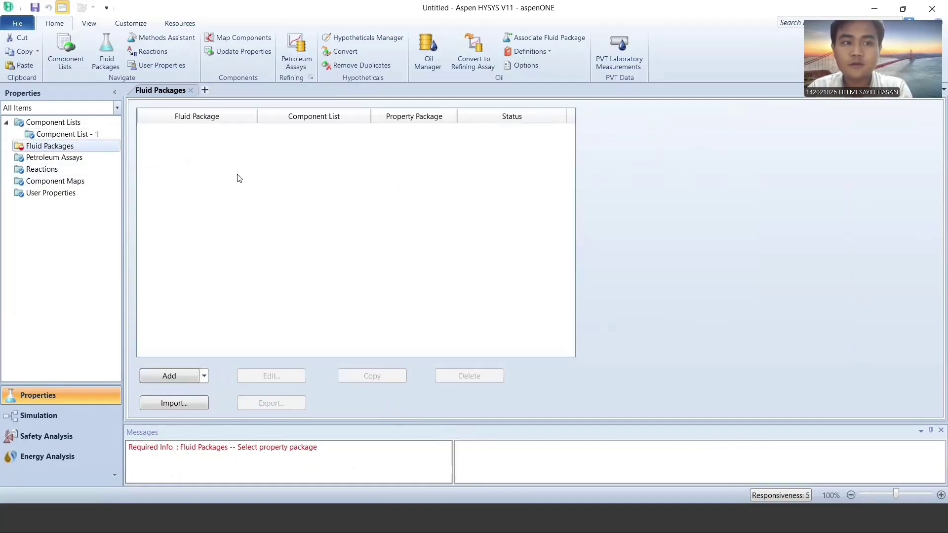
click(180, 376)
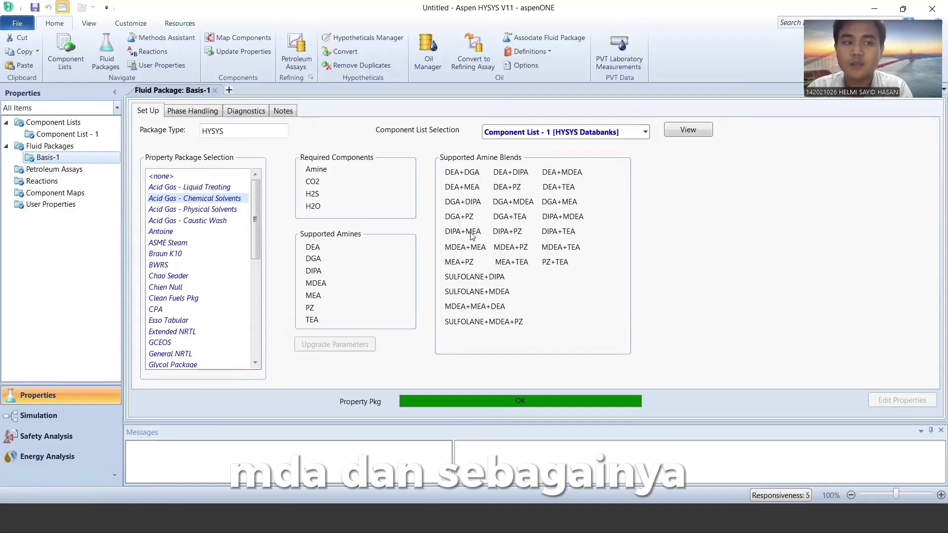
click(55, 416)
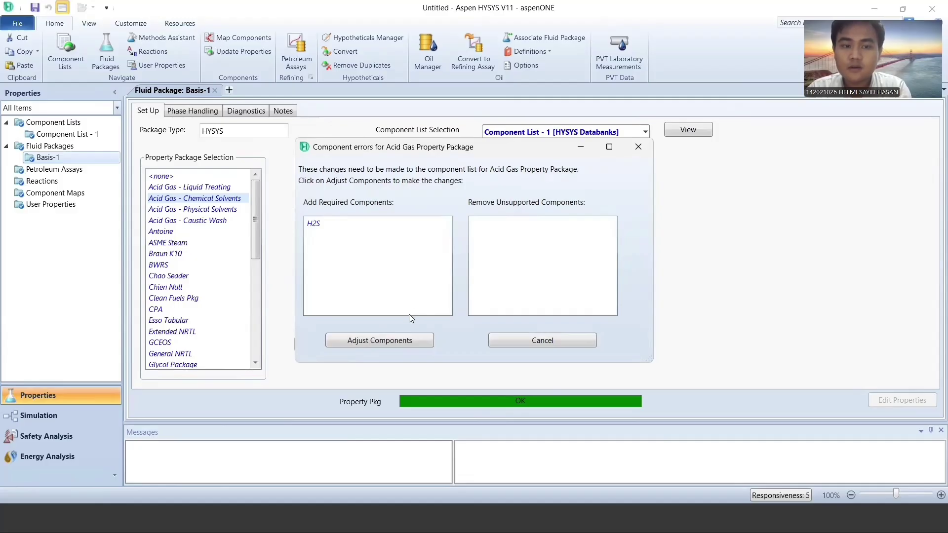
click(397, 340)
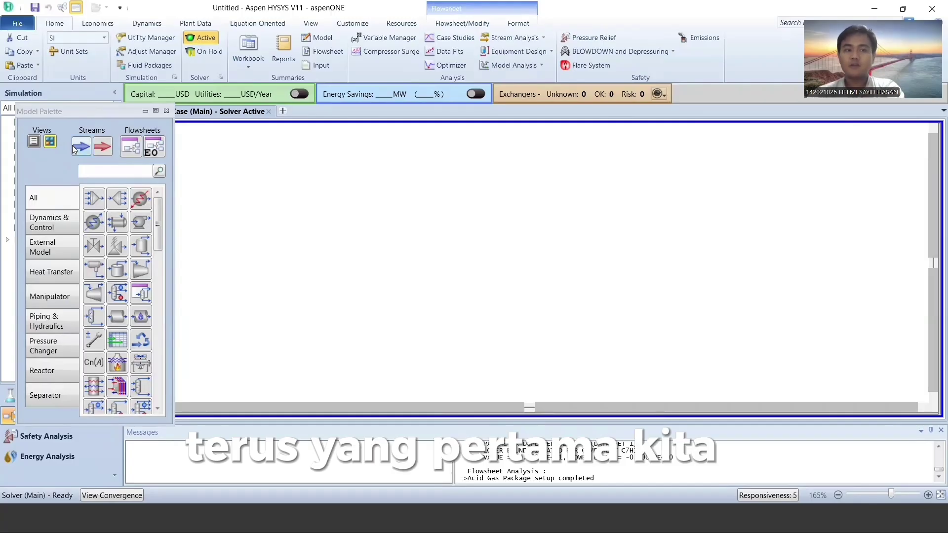
Place a material stream on the empty flowsheet and name it Biogas
drag(82, 146, 269, 279)
click(266, 267)
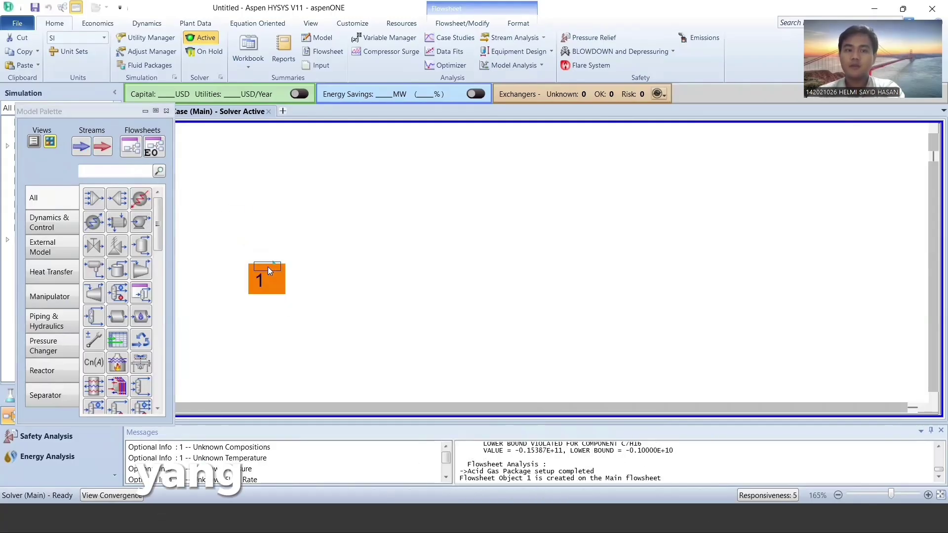
double_click(267, 267)
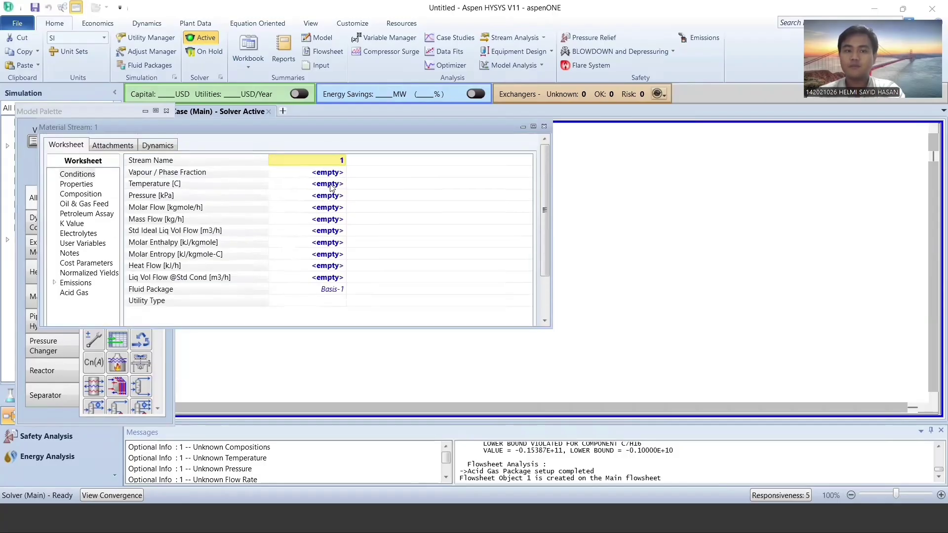
text(Bi)
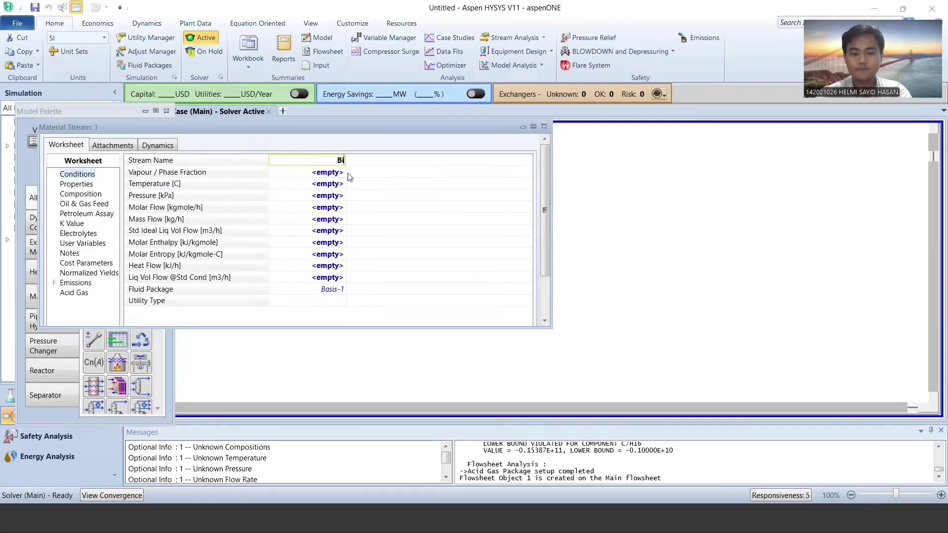
text(ogas)
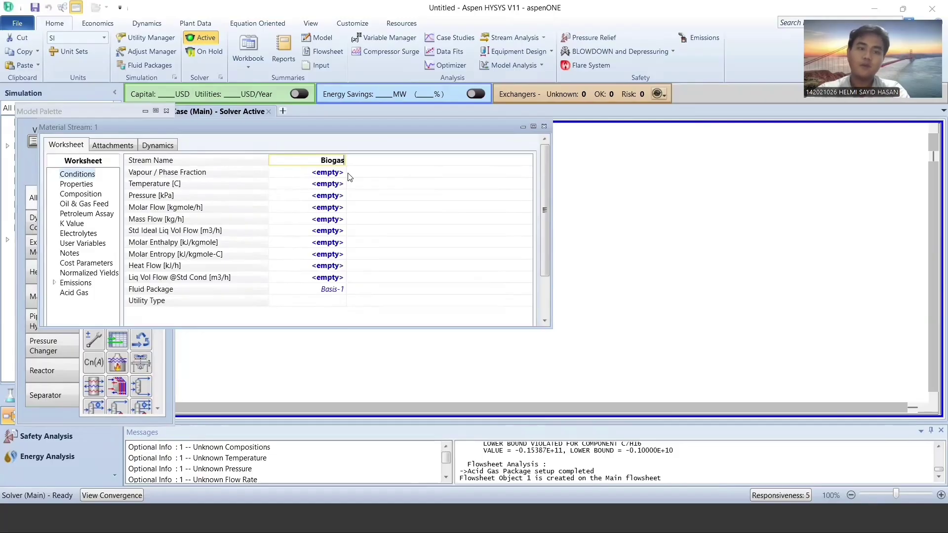
key(Return)
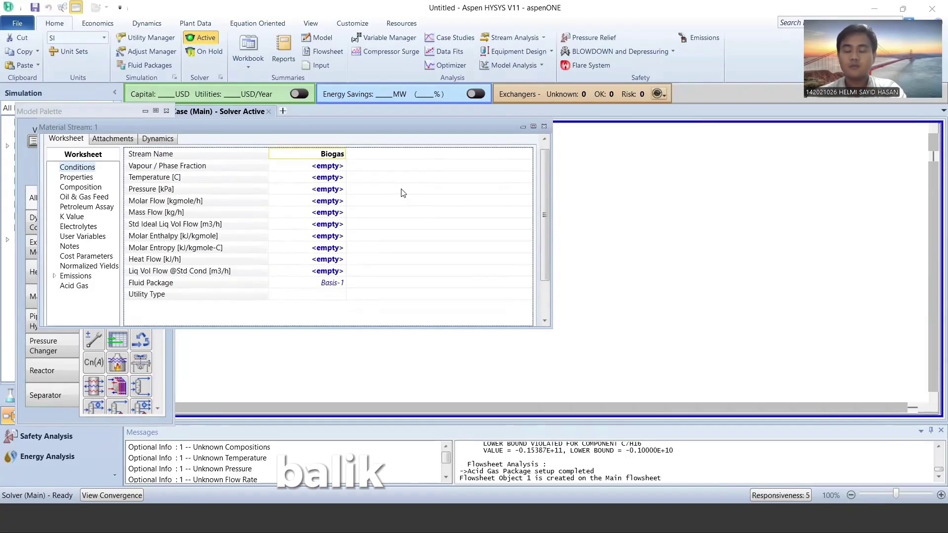
Switch to the PDF article and check the biogas stream's operating conditions in section 2.1
key(alt+Tab)
key(alt+Tab)
key(alt+Tab)
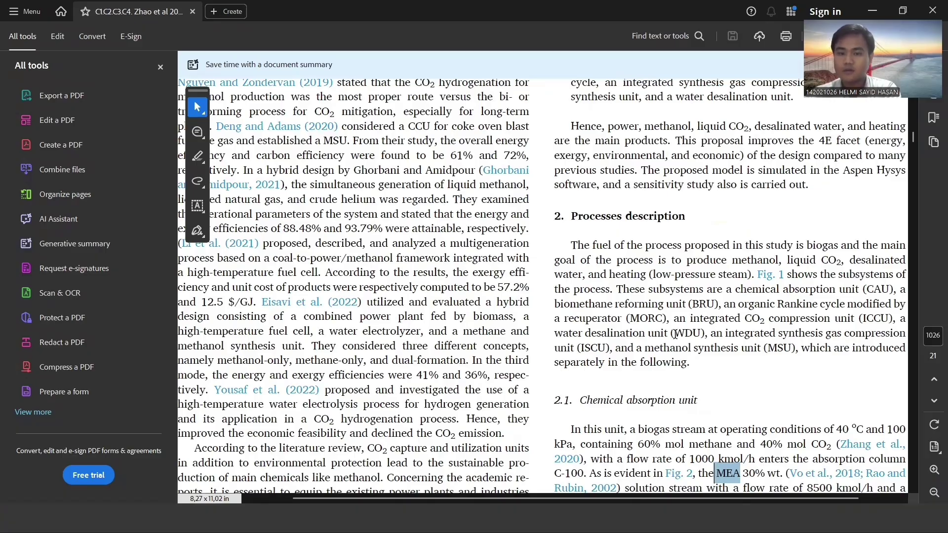
scroll(669, 306, down, 5)
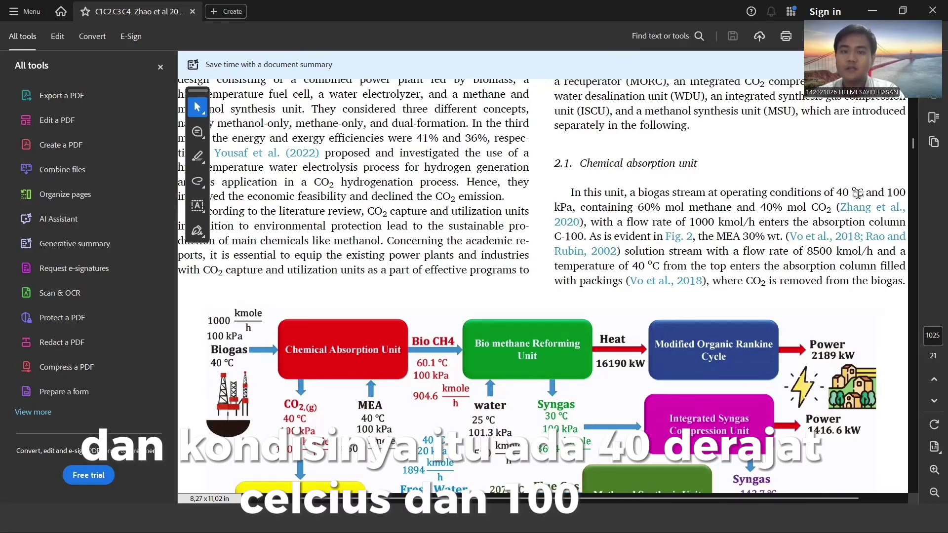
Return to Aspen HYSYS and set the Biogas stream's temperature to 40 C and pressure to 100 kPa
key(alt+Tab)
key(alt+Tab)
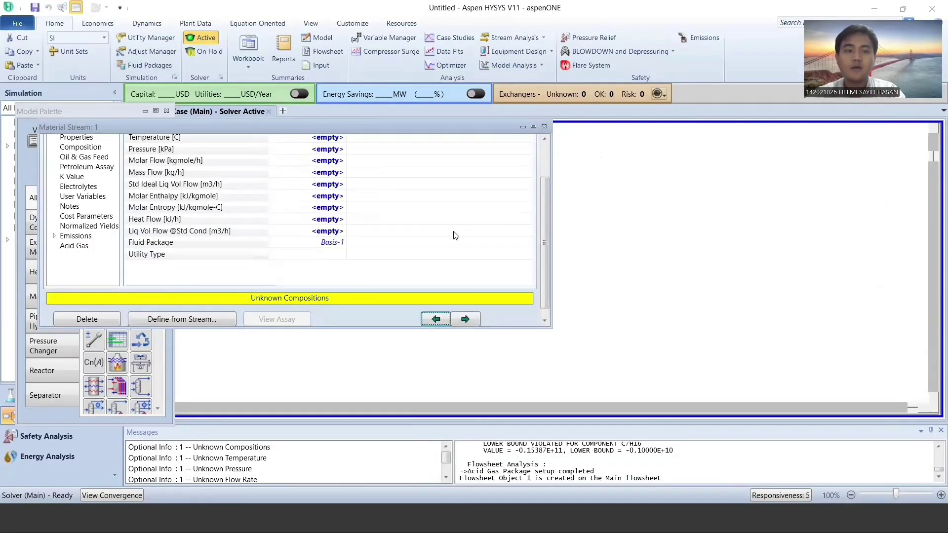
key(Return)
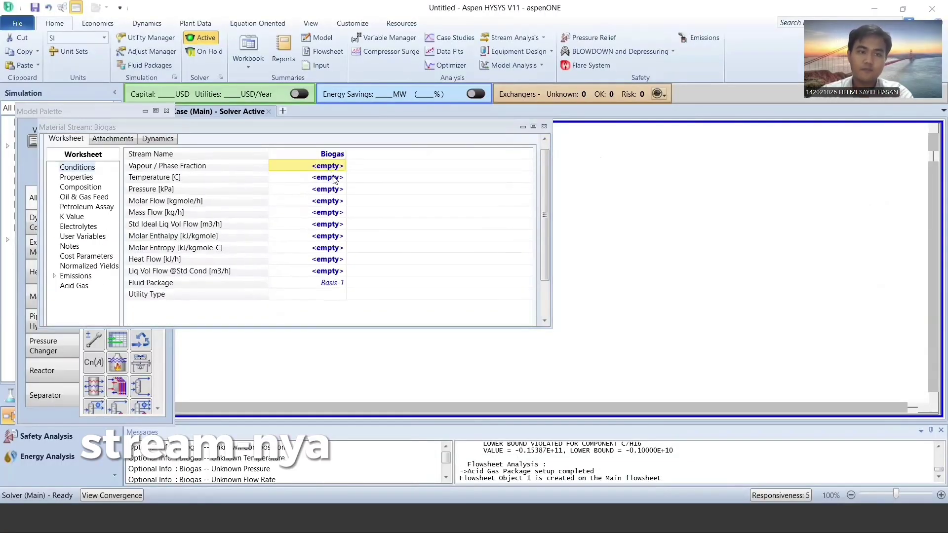
click(336, 179)
text(40)
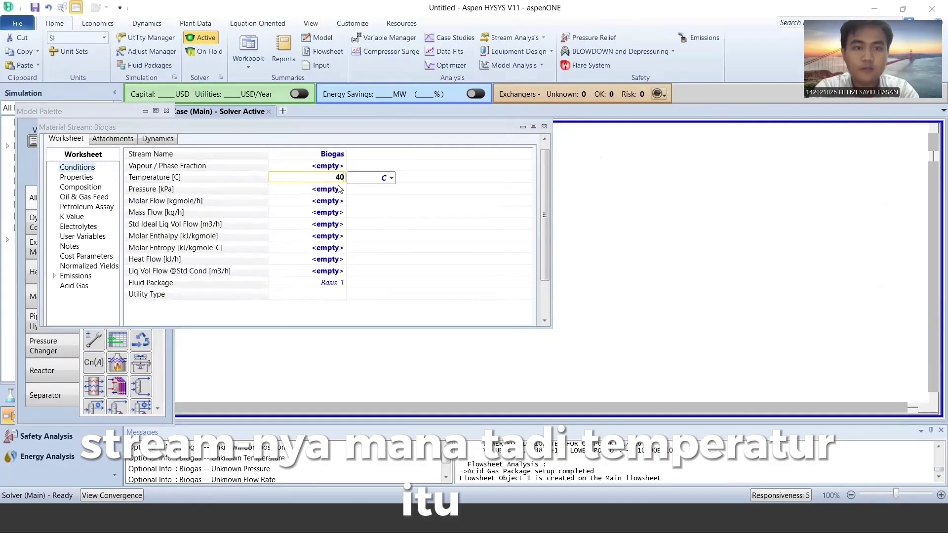
key(Return)
text(100)
key(Return)
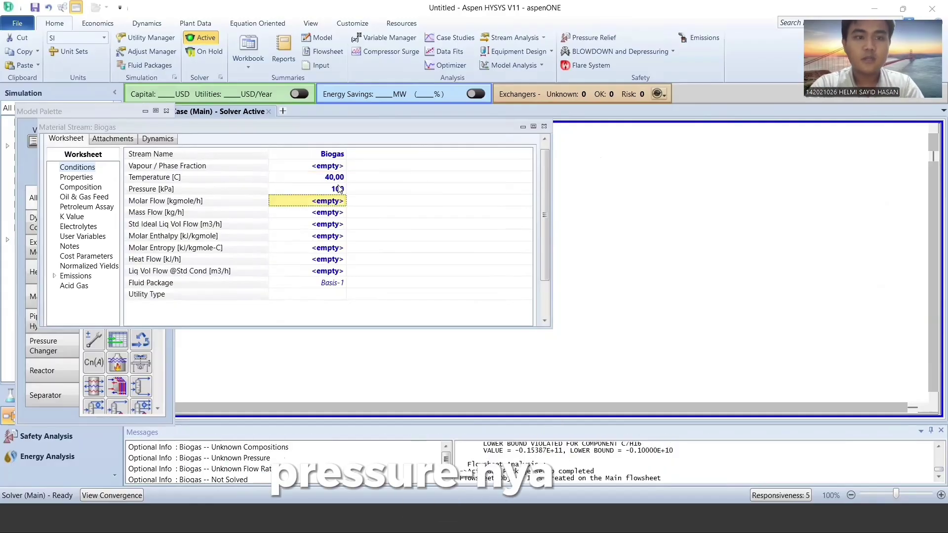
Set the Biogas stream's molar flow to 1000 kgmole/h and its mole fractions to 0.6 methane and 0.4 CO2
text(1000)
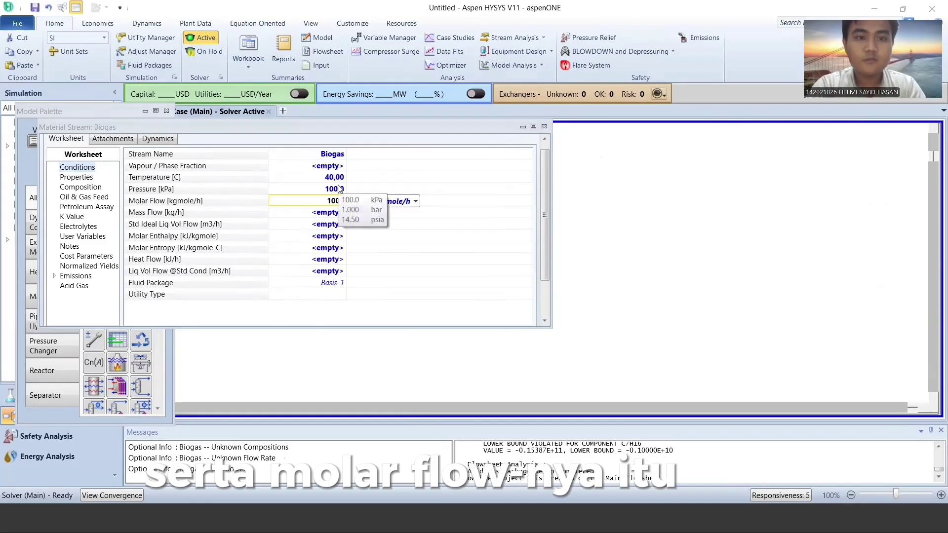
key(Return)
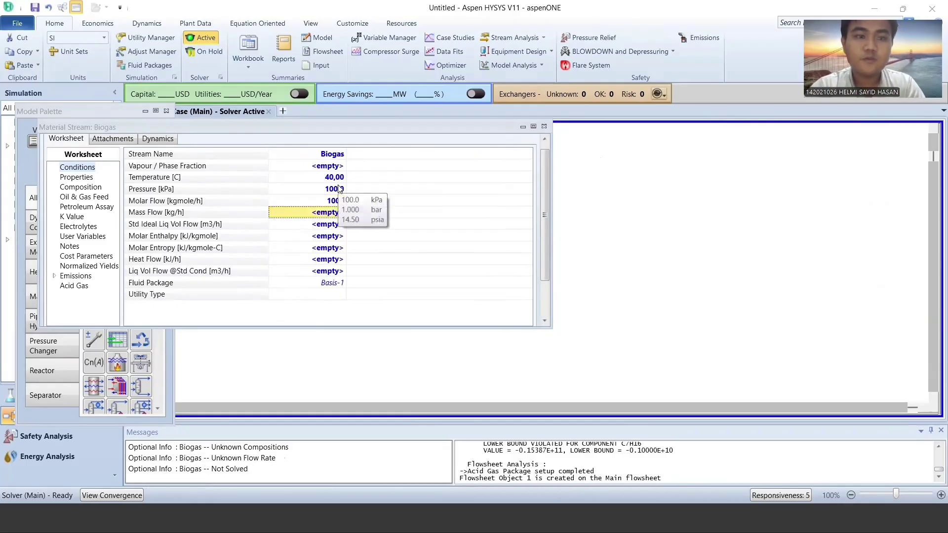
click(92, 192)
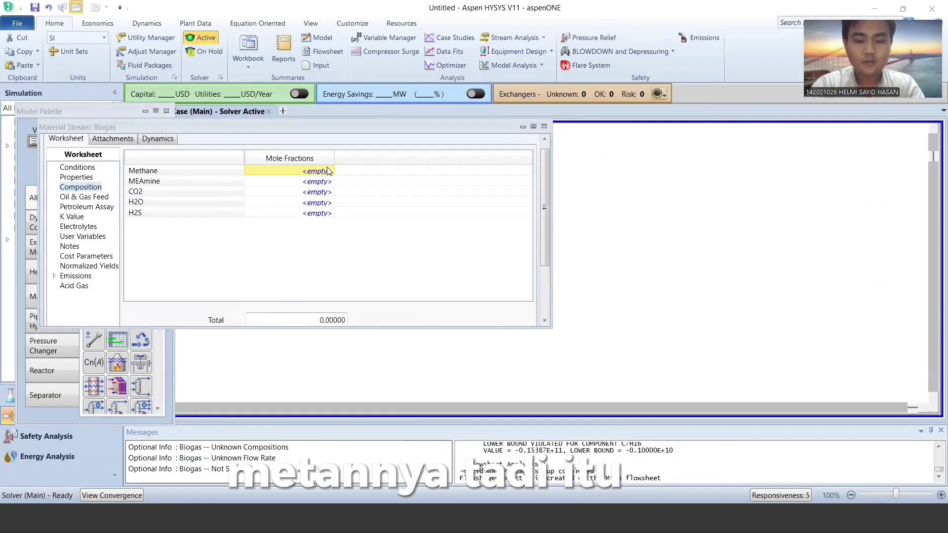
text(0,6)
key(Return)
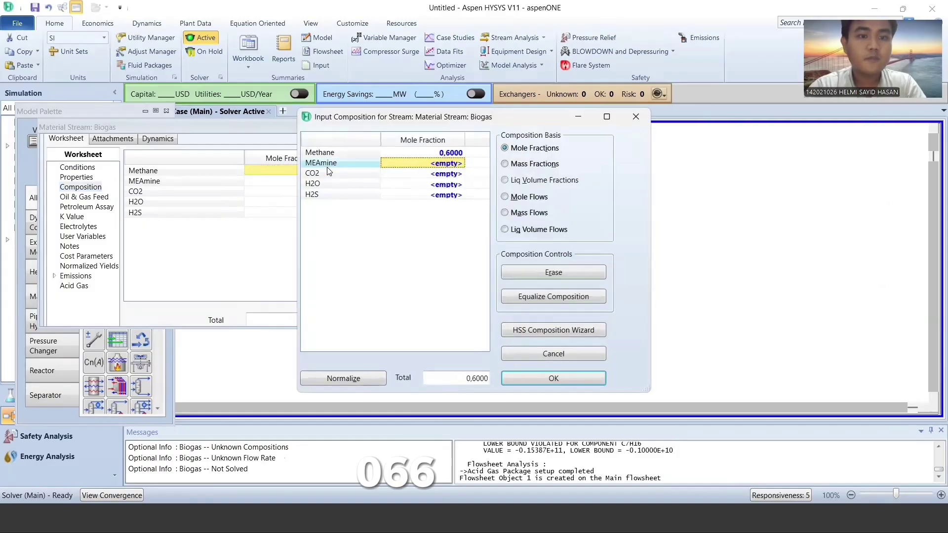
key(Down)
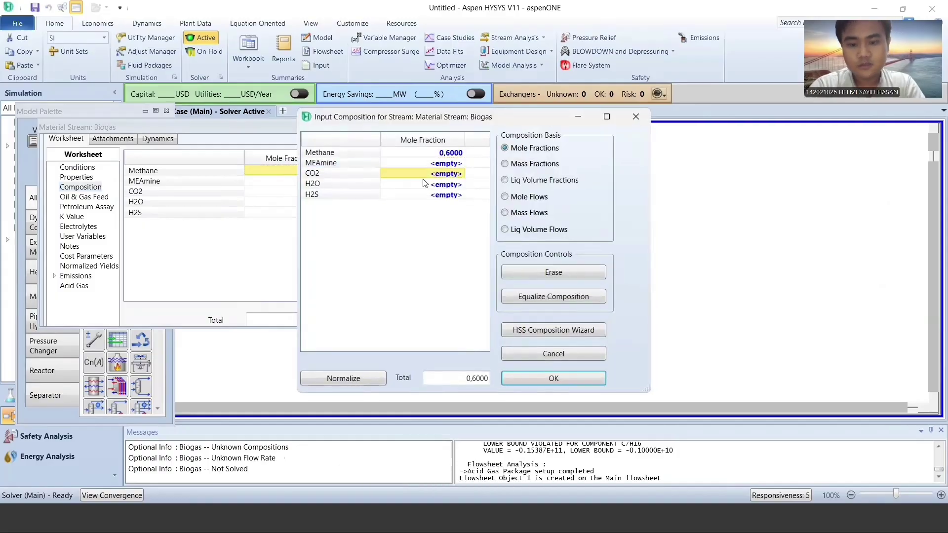
text(0,4000)
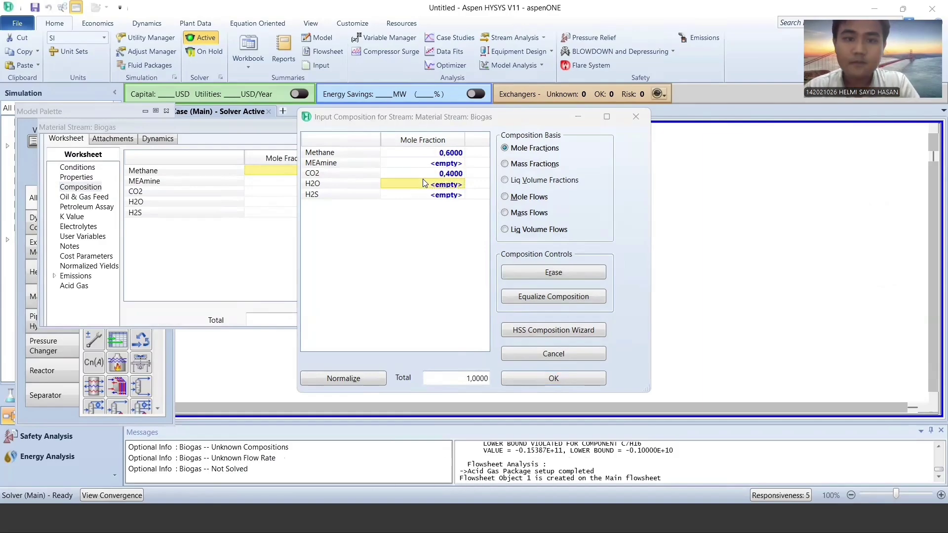
key(alt+Tab)
key(alt+Tab)
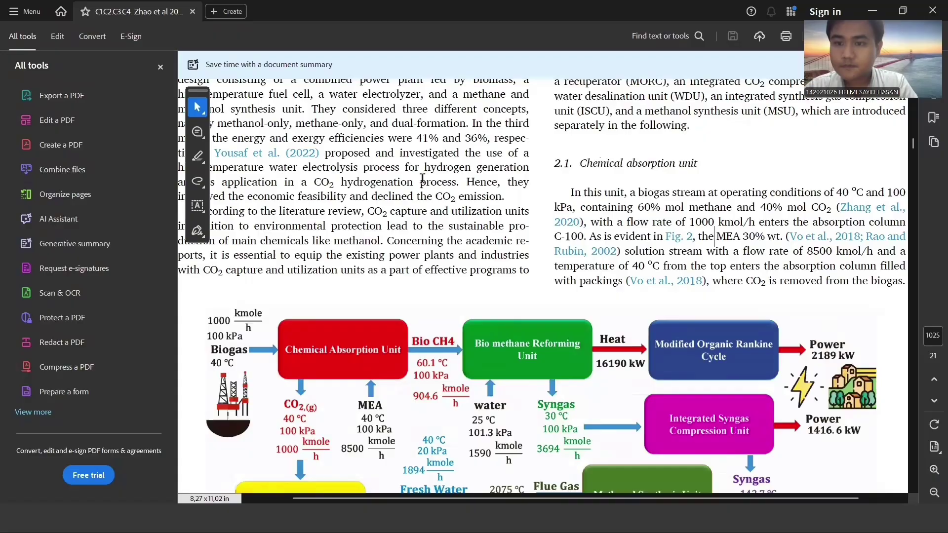
key(alt+Tab)
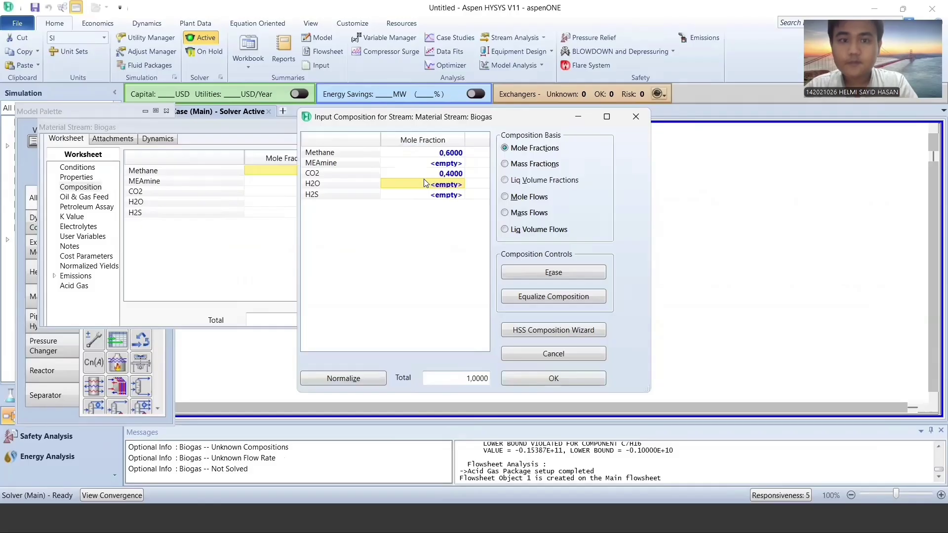
click(553, 378)
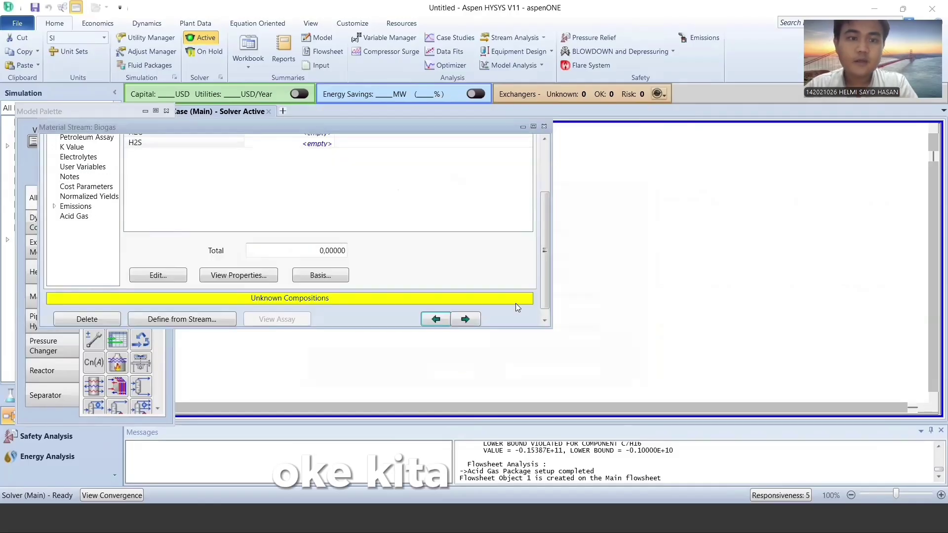
click(543, 126)
Place a second material stream above Biogas on the flowsheet and name it MEA
click(81, 146)
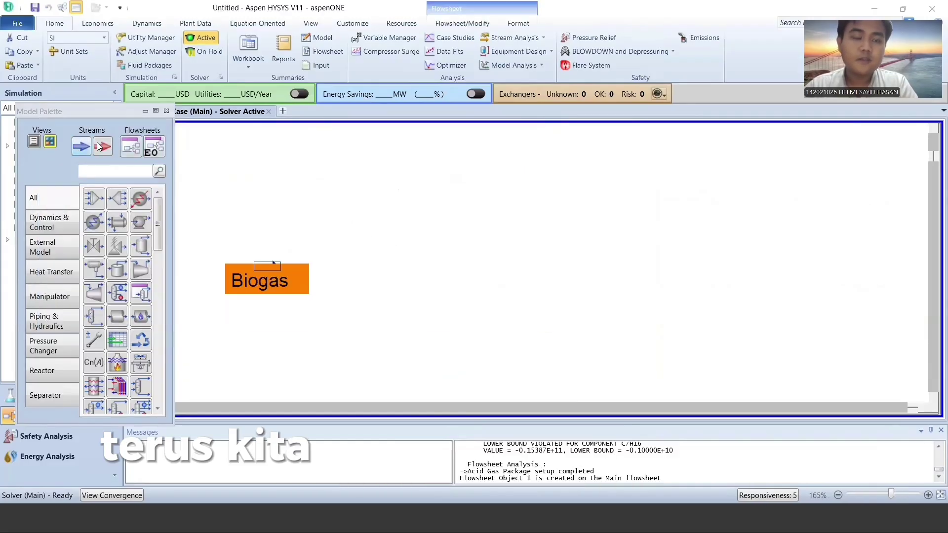
click(267, 161)
double_click(263, 170)
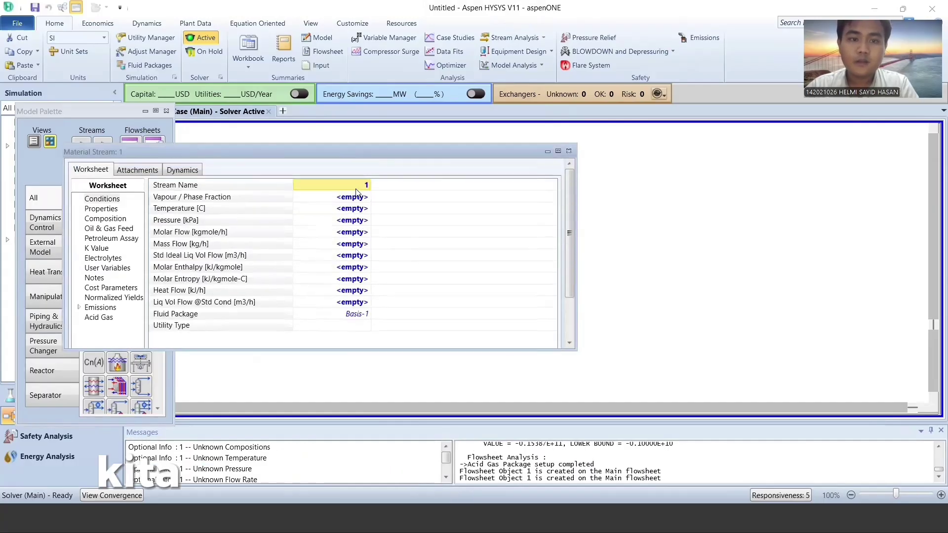
text(MEA)
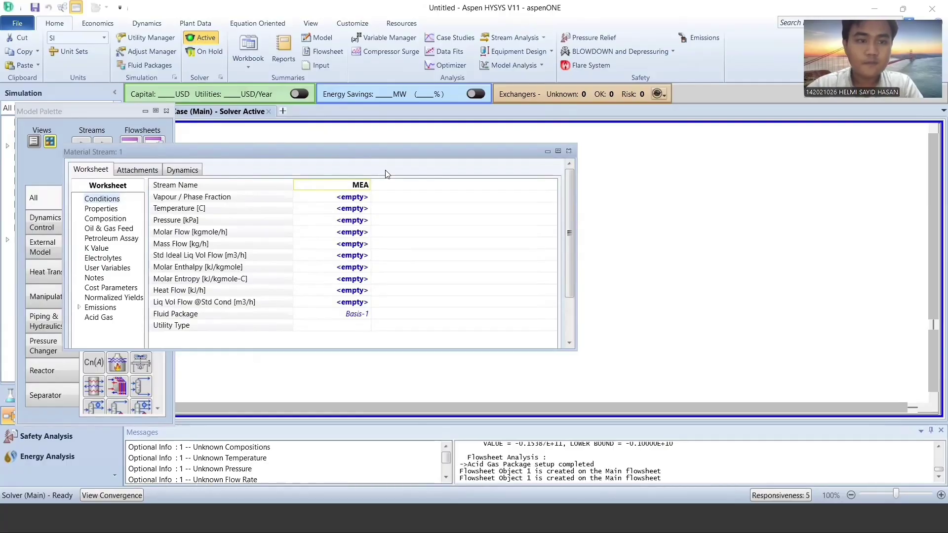
Switch to the PDF article and check the MEA solution's concentration, flow rate, temperature and pressure in section 2.1 and the diagram
key(alt+Tab)
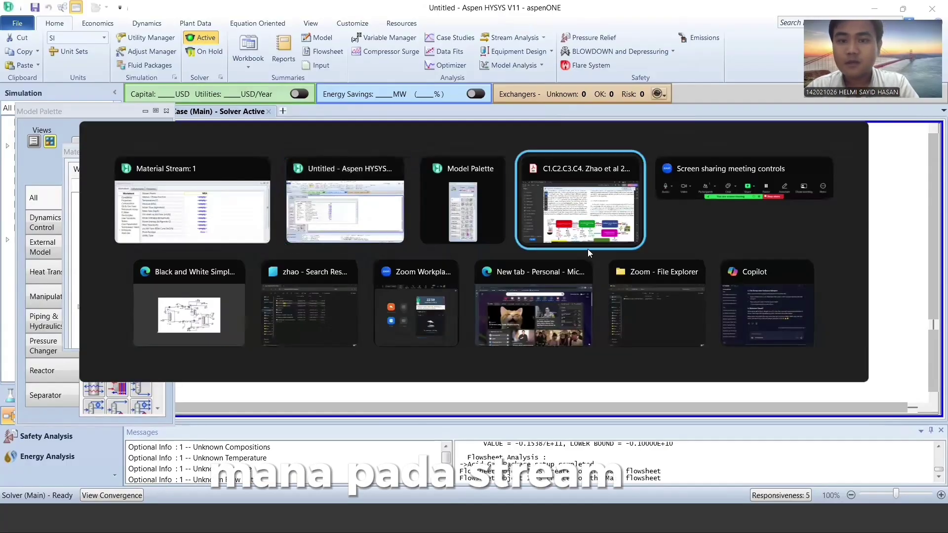
click(588, 249)
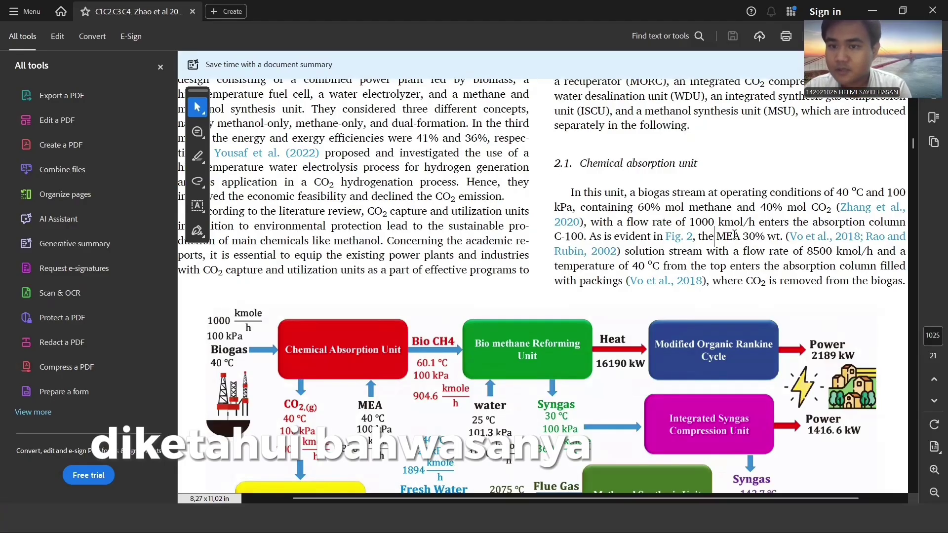
drag(742, 237, 773, 237)
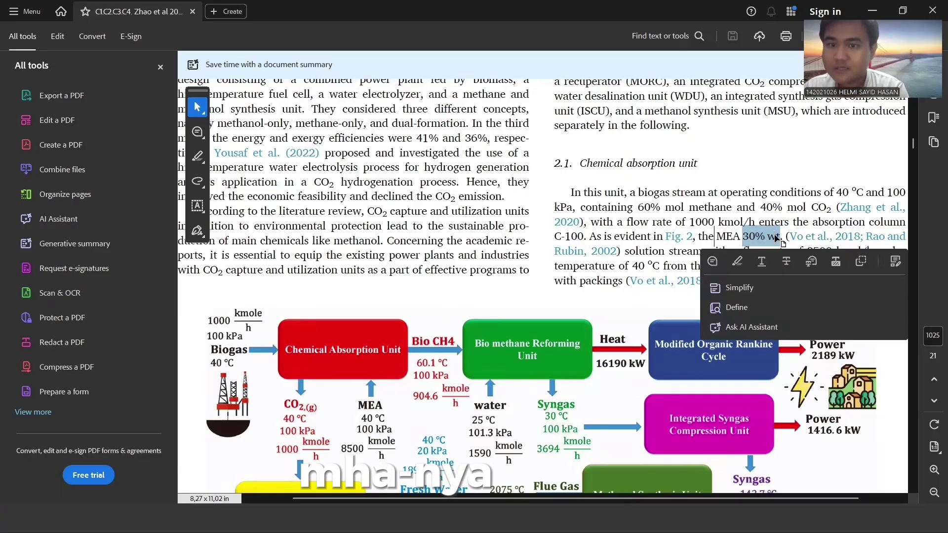
click(675, 254)
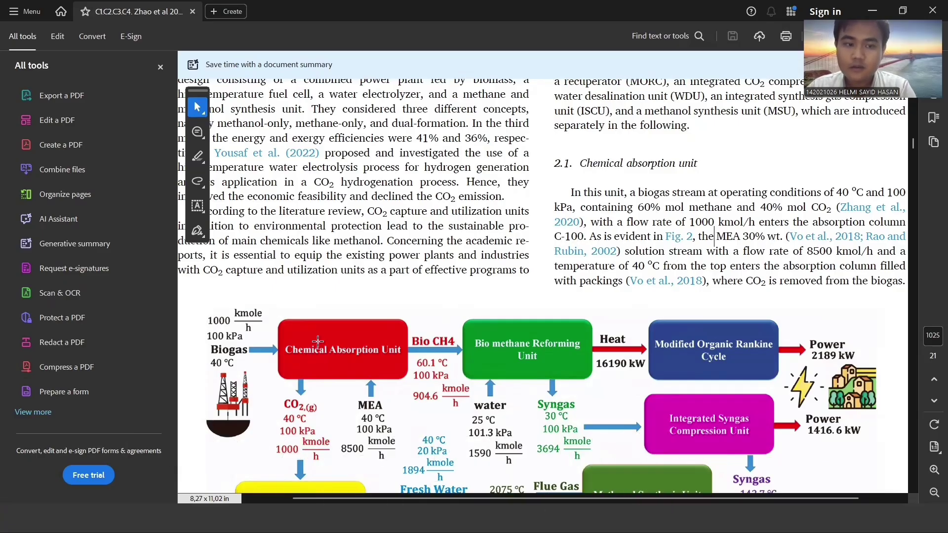
scroll(317, 340, down, 1)
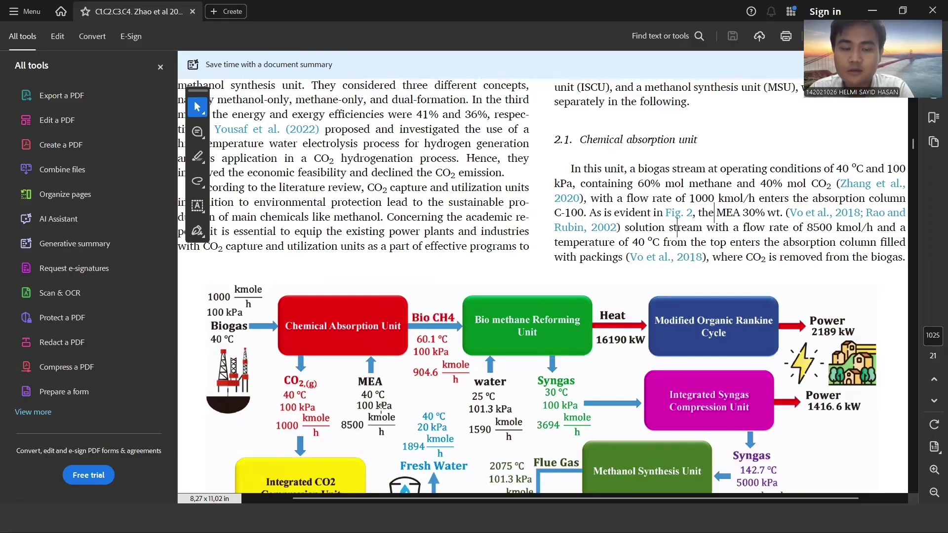
Return to Aspen HYSYS and set the MEA stream's pressure to 100 kPa and temperature to 40 C
key(alt+Tab)
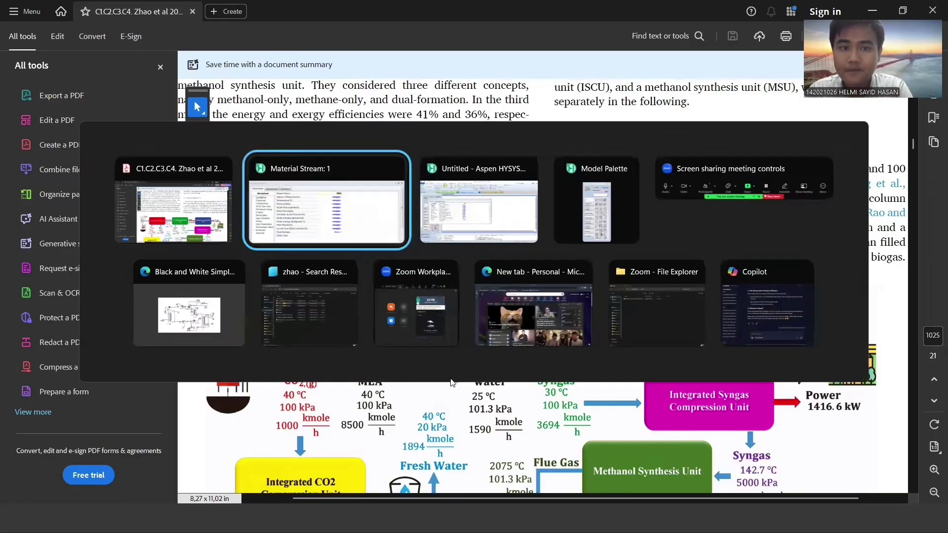
key(alt+Tab)
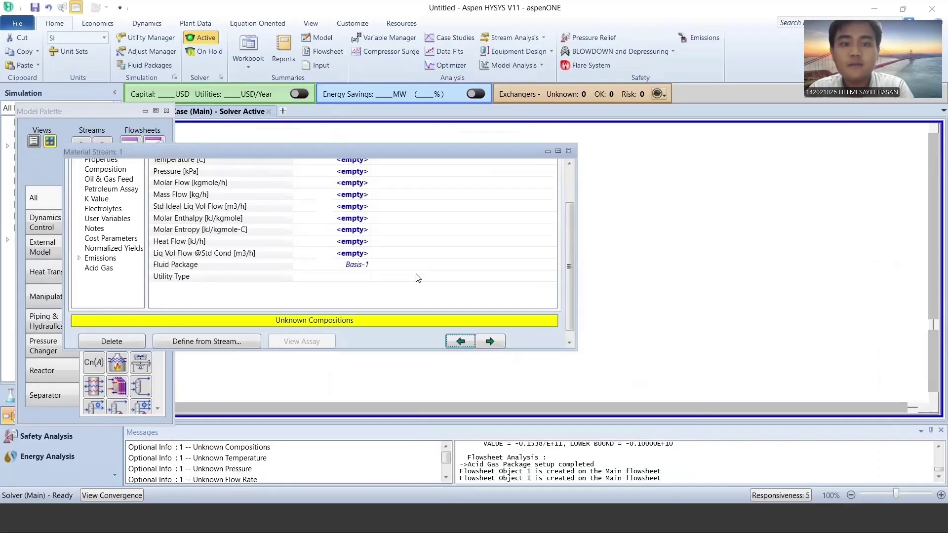
click(580, 244)
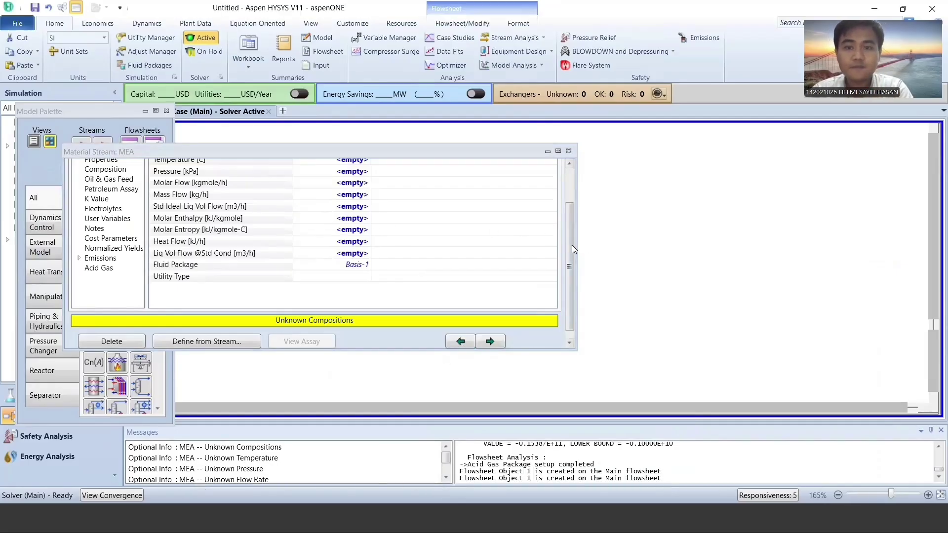
scroll(572, 245, up, 3)
click(329, 221)
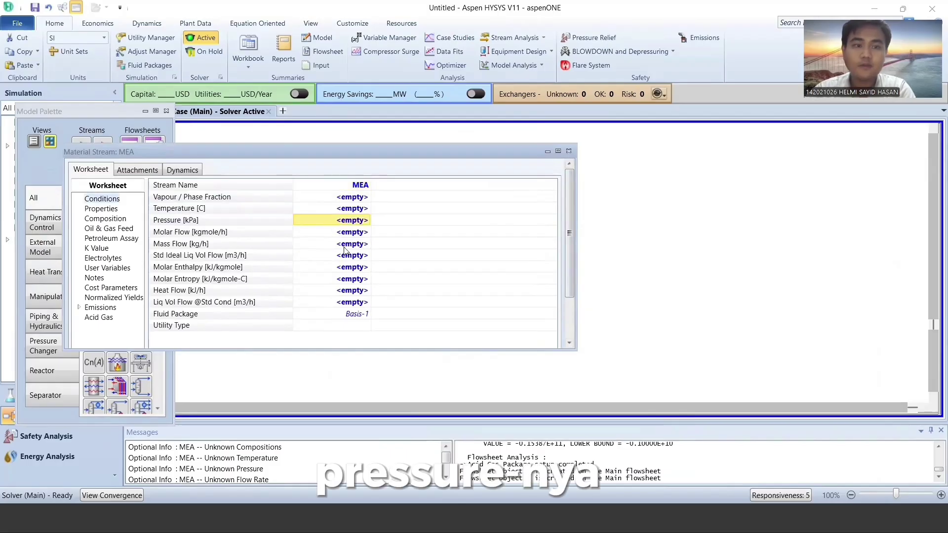
text(100)
key(Return)
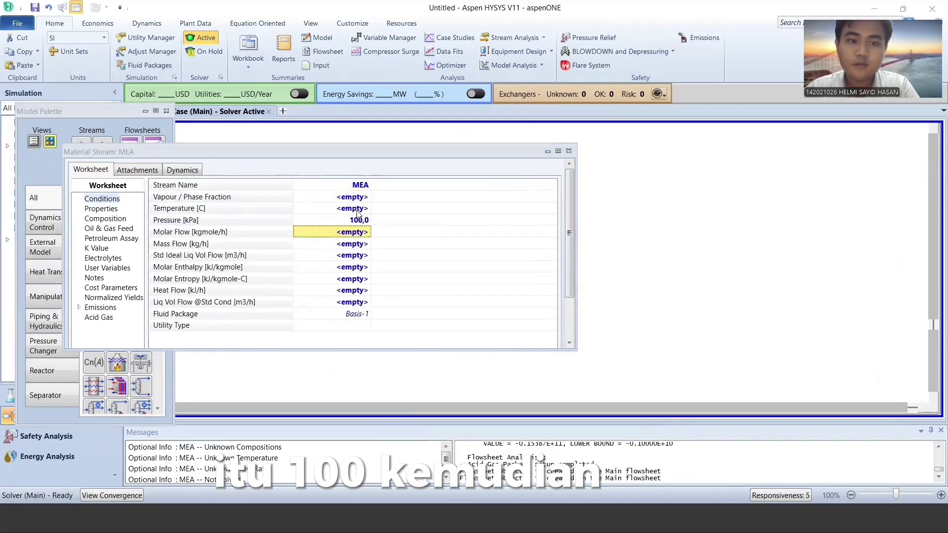
click(360, 209)
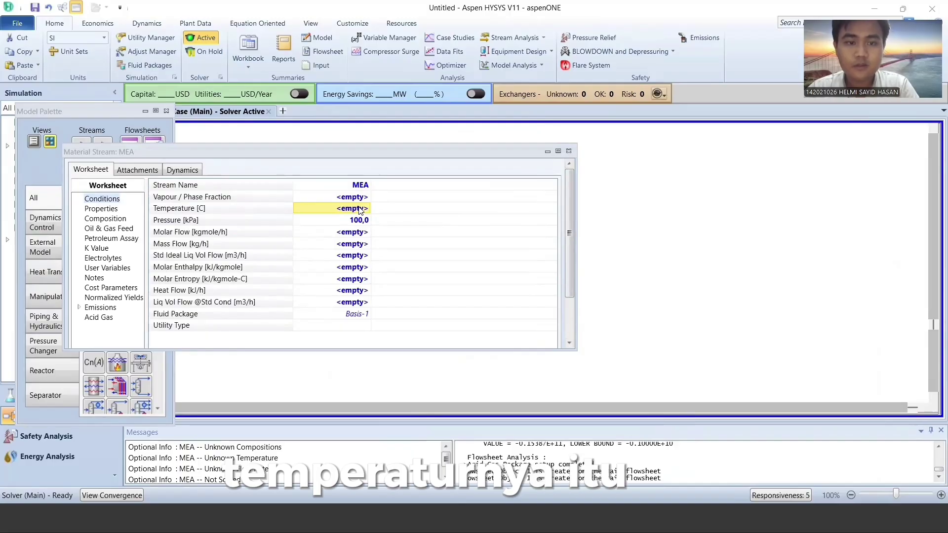
text(40)
key(Return)
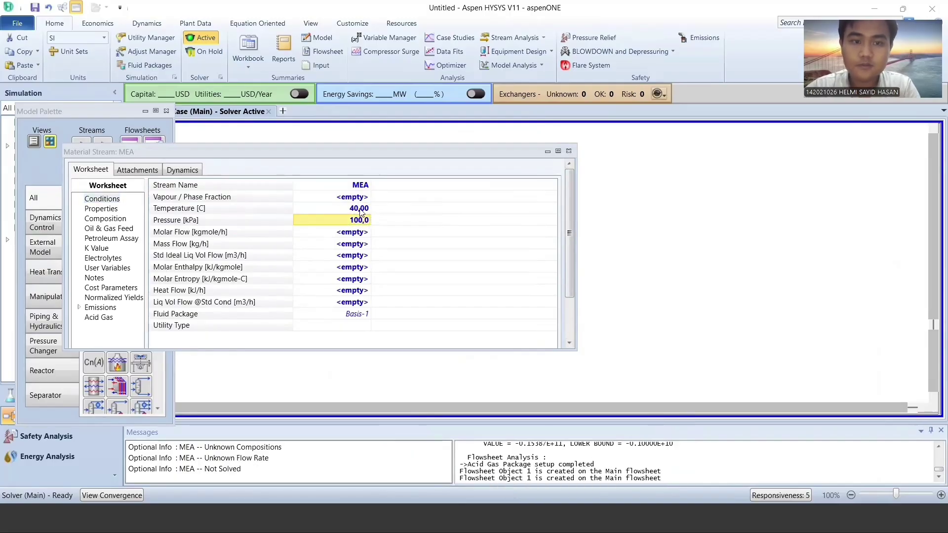
Set the MEA stream's molar flow to 8500 kgmole/h
key(alt+Tab)
key(alt+Tab)
key(Tab)
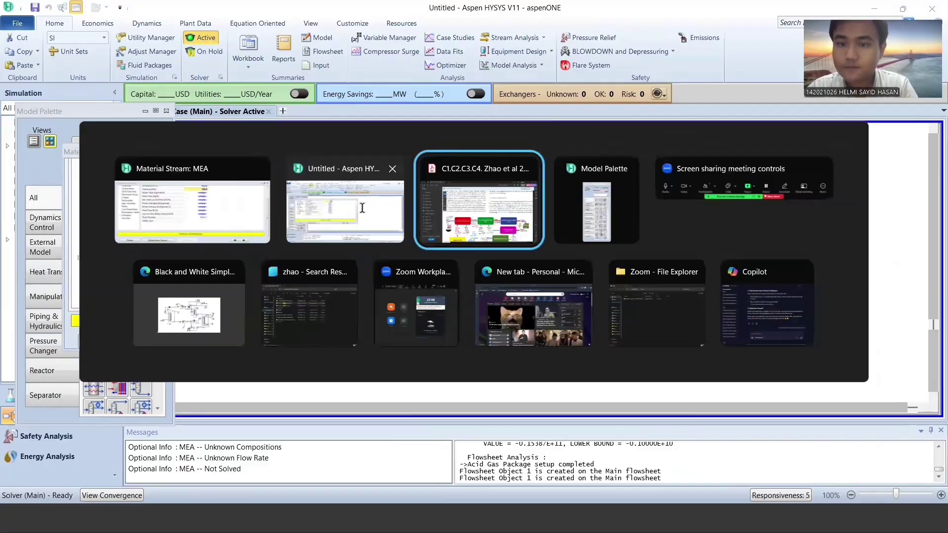
key(alt+Tab)
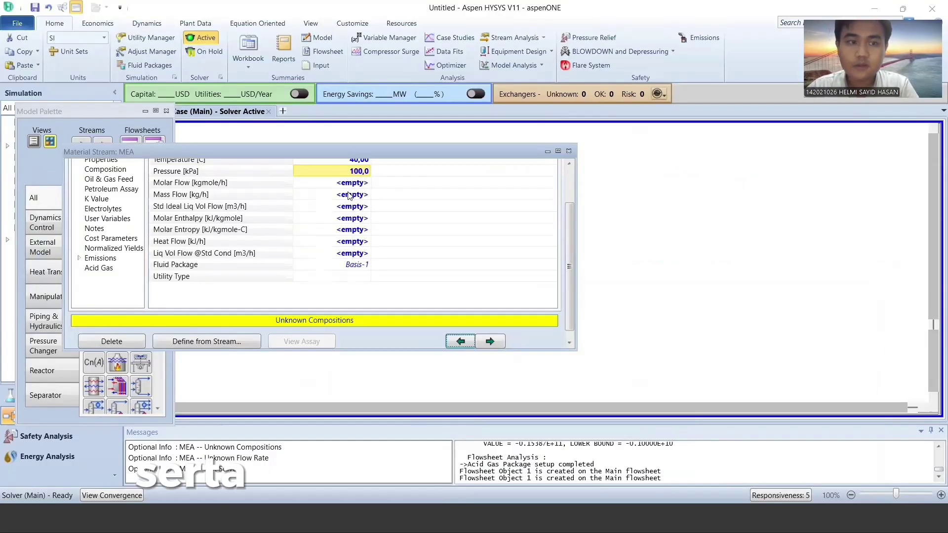
key(Return)
text(8500)
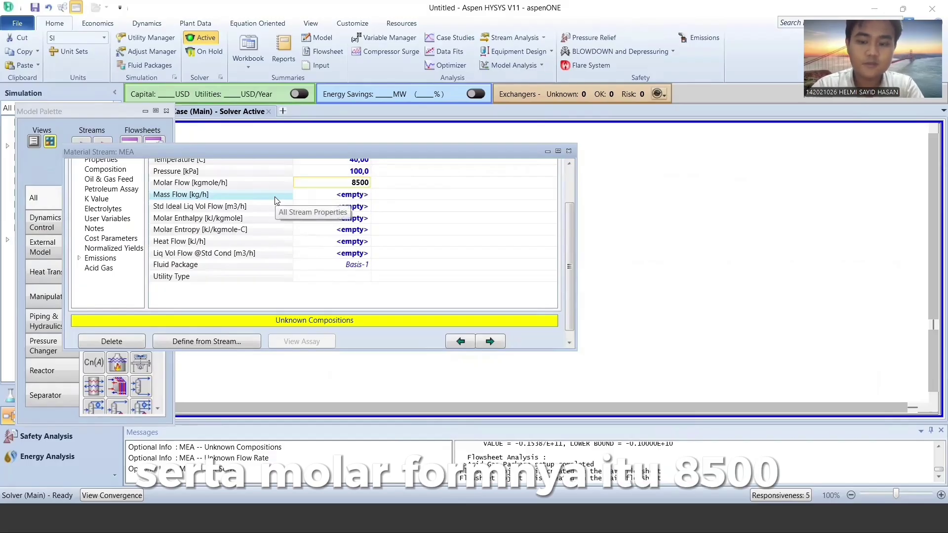
key(Return)
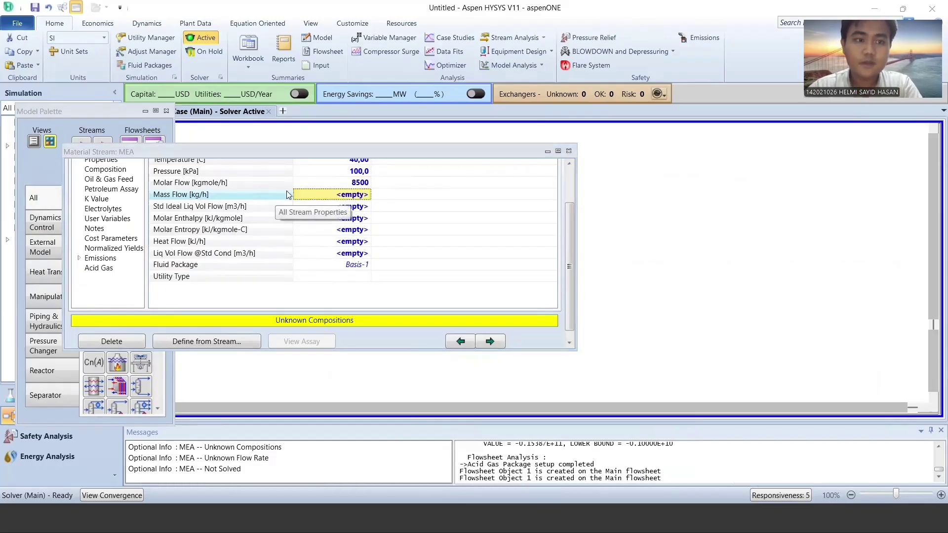
Change the MEA stream's compositional basis to Mass Fractions
scroll(571, 193, up, 3)
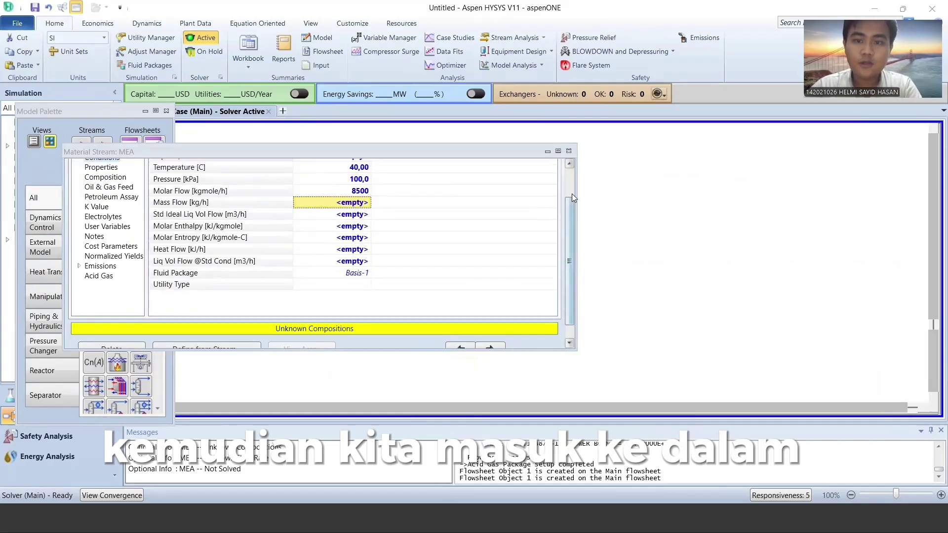
click(105, 218)
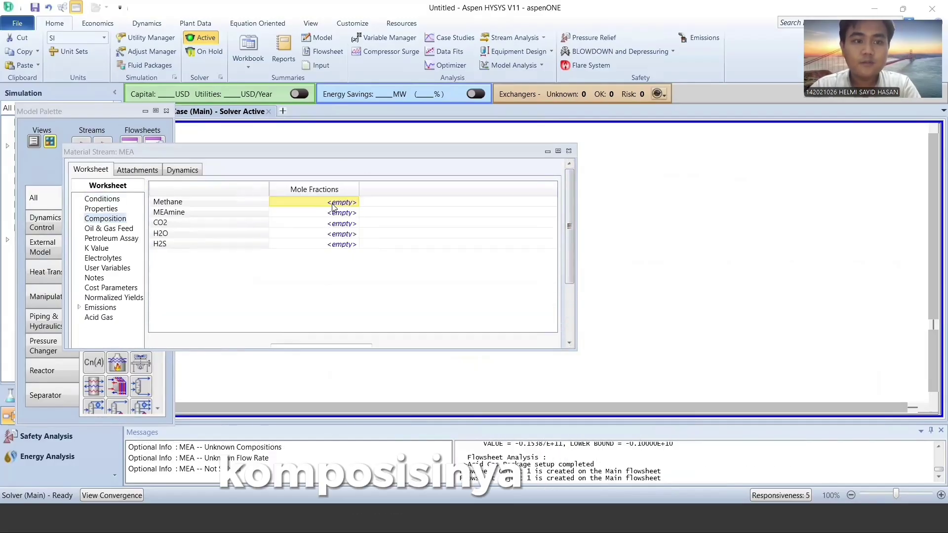
click(334, 215)
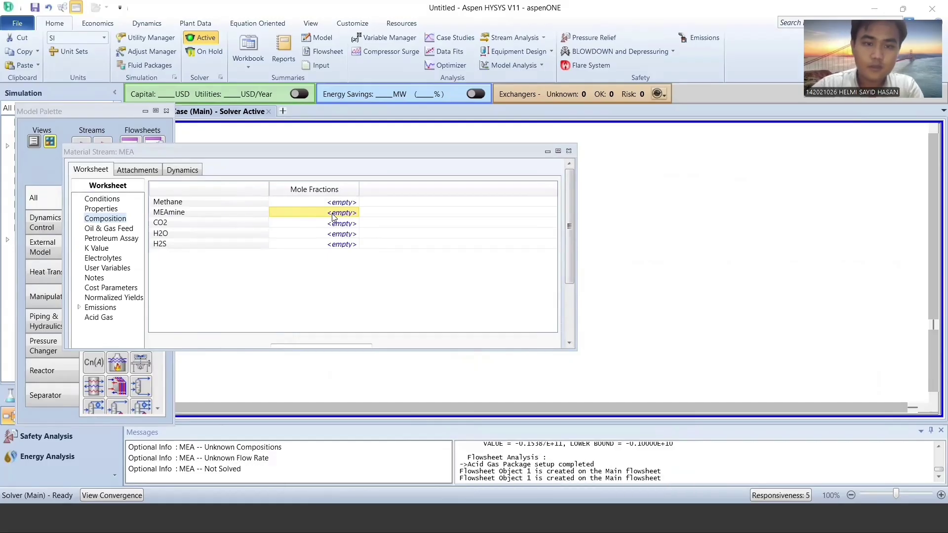
drag(570, 252, 569, 289)
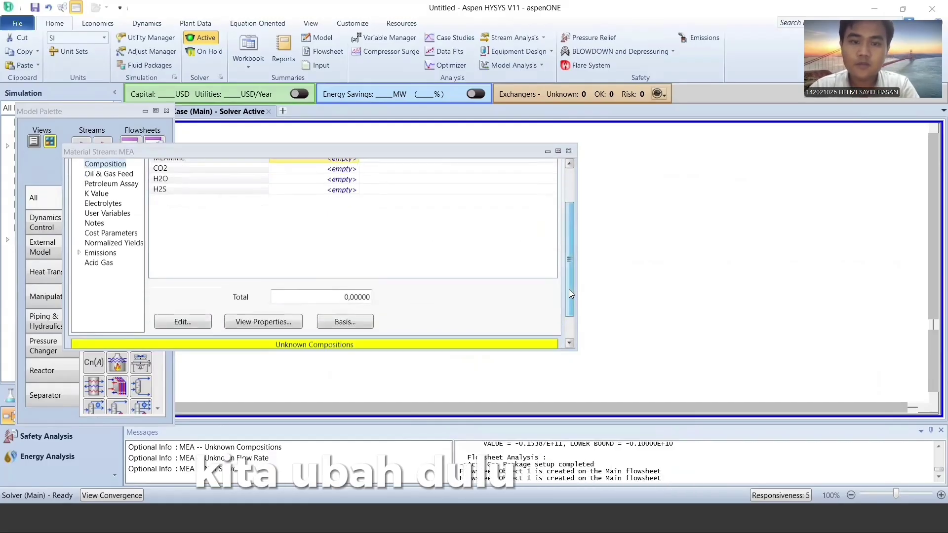
click(345, 315)
click(409, 235)
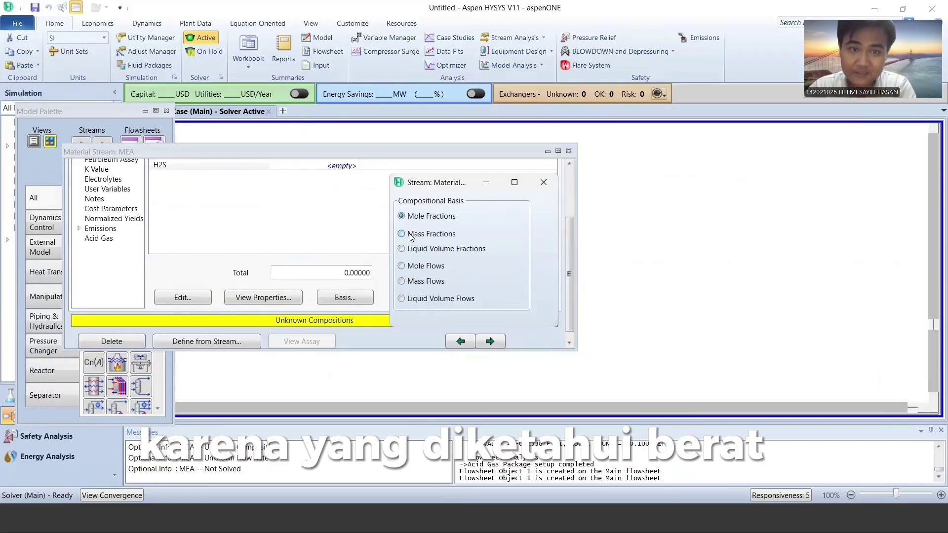
click(544, 182)
scroll(571, 179, up, 5)
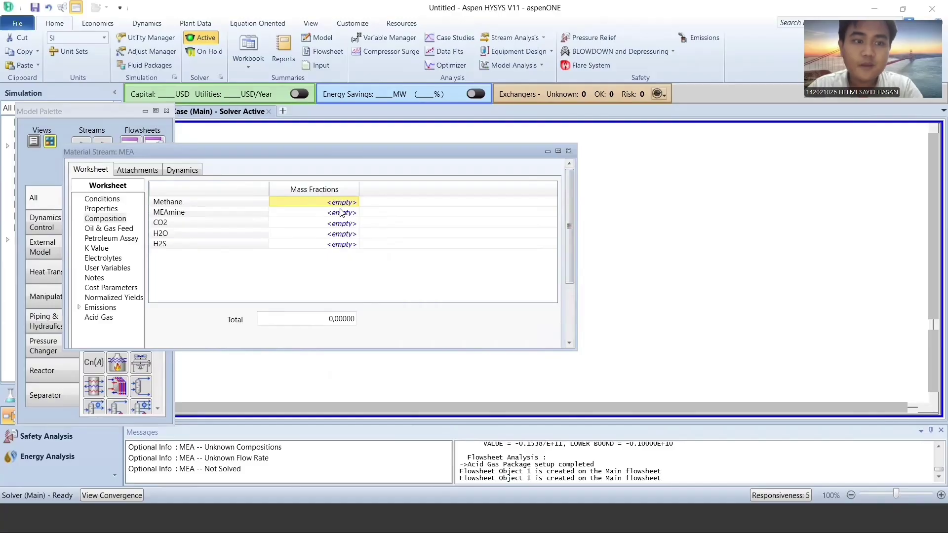
Set the MEA stream's mass fractions to 0.3 for MEAmine and 0.7 for H2O, and close the stream window
click(340, 212)
text(30)
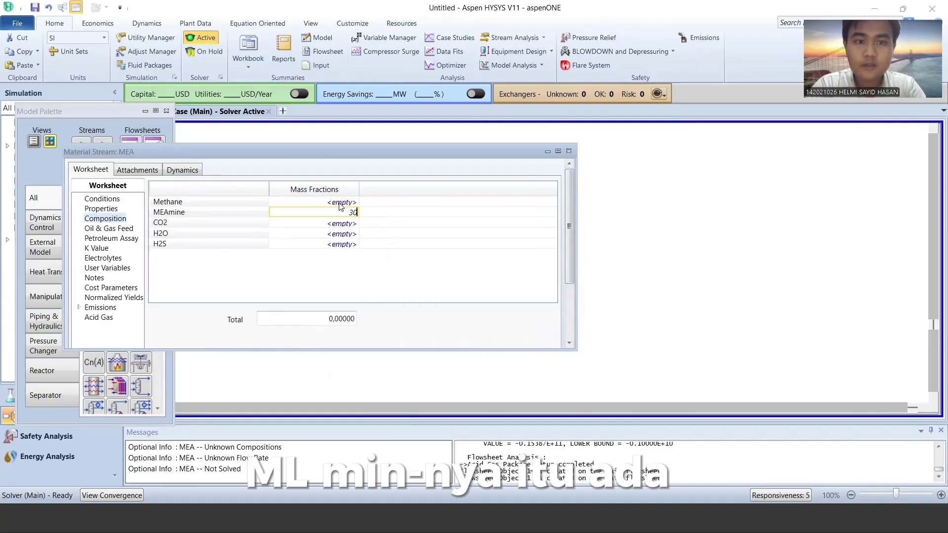
text(0,)
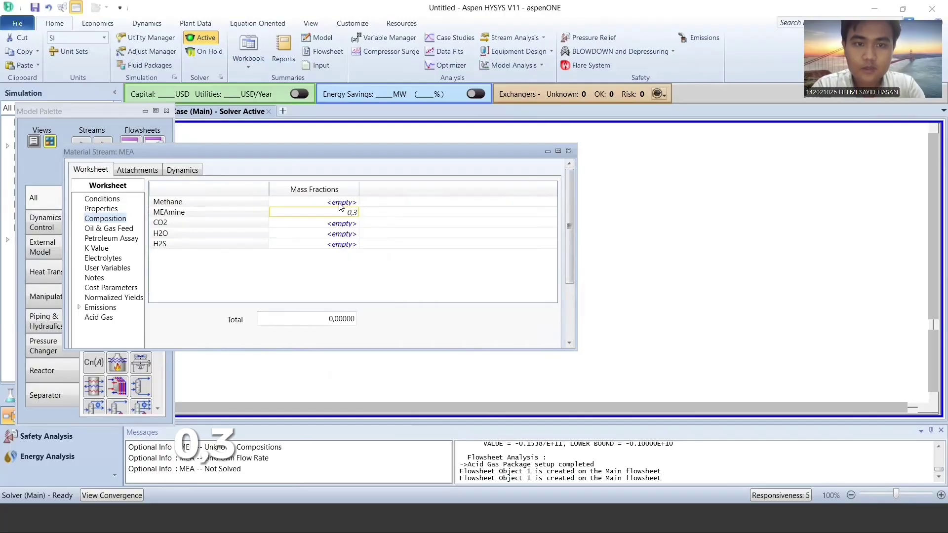
key(Return)
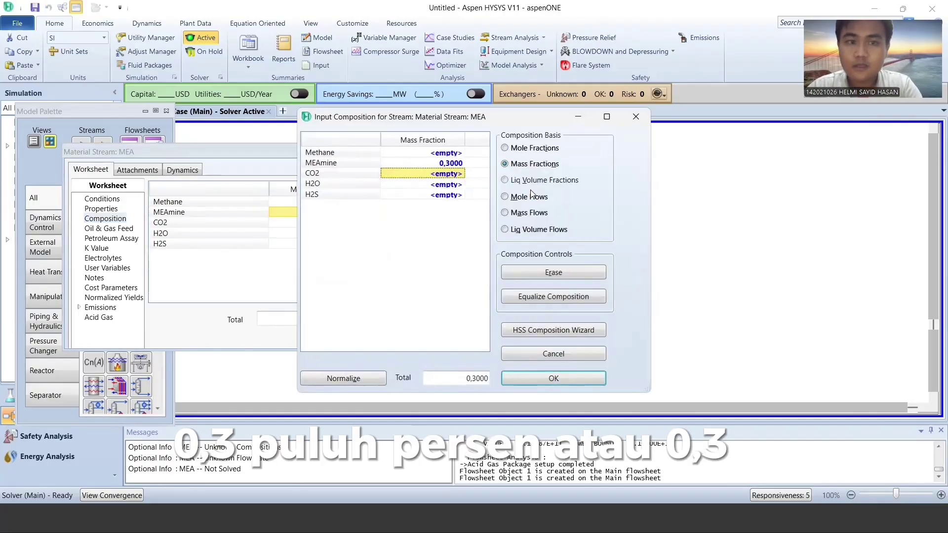
click(432, 186)
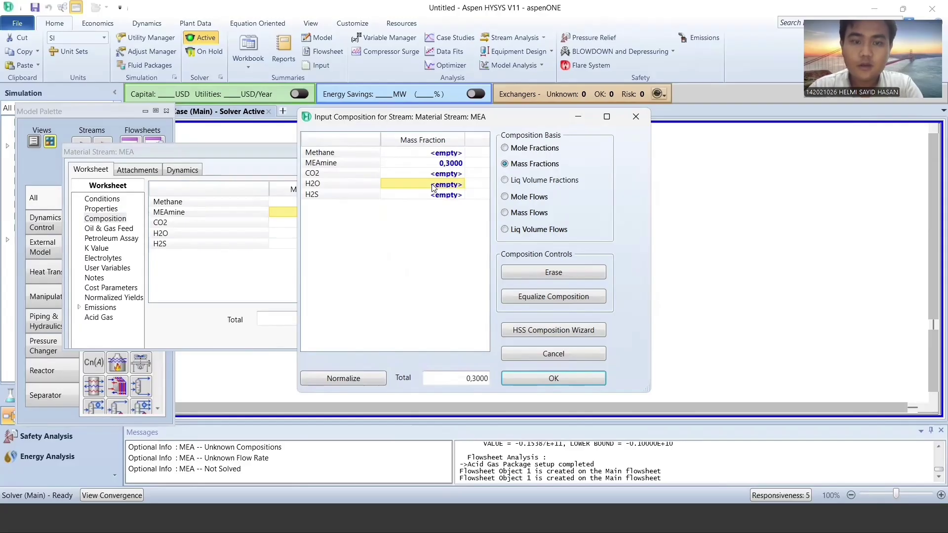
text(0.7)
key(Return)
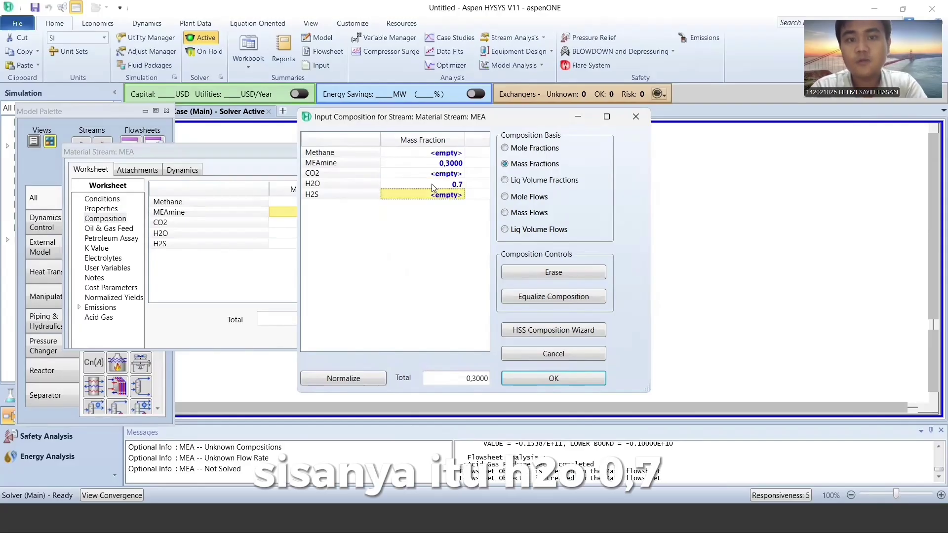
click(553, 378)
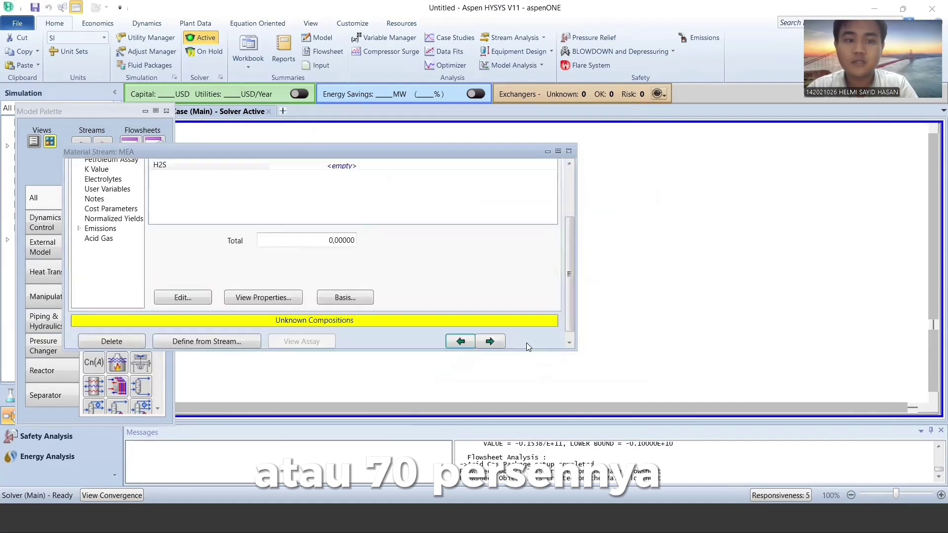
click(570, 151)
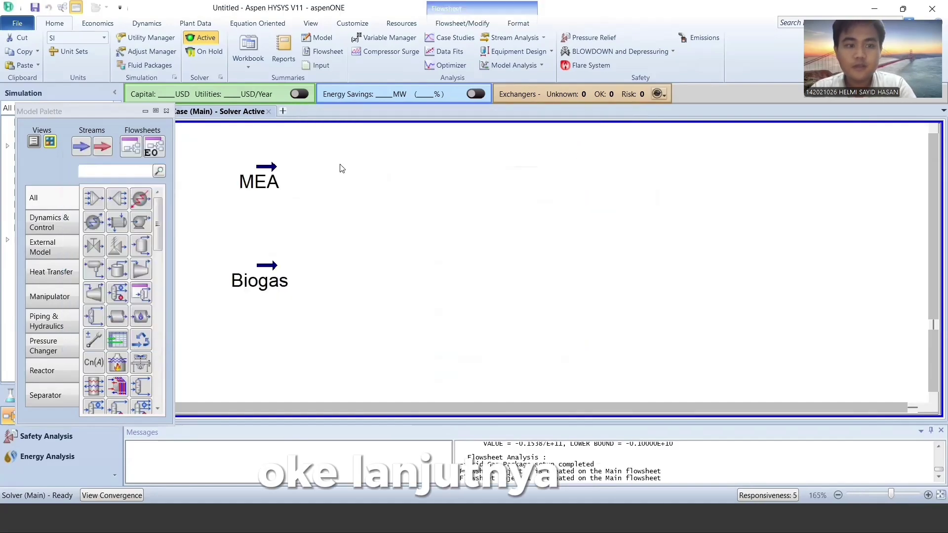
Place an absorber column beside the MEA and Biogas streams on the flowsheet and open its input expert
click(57, 394)
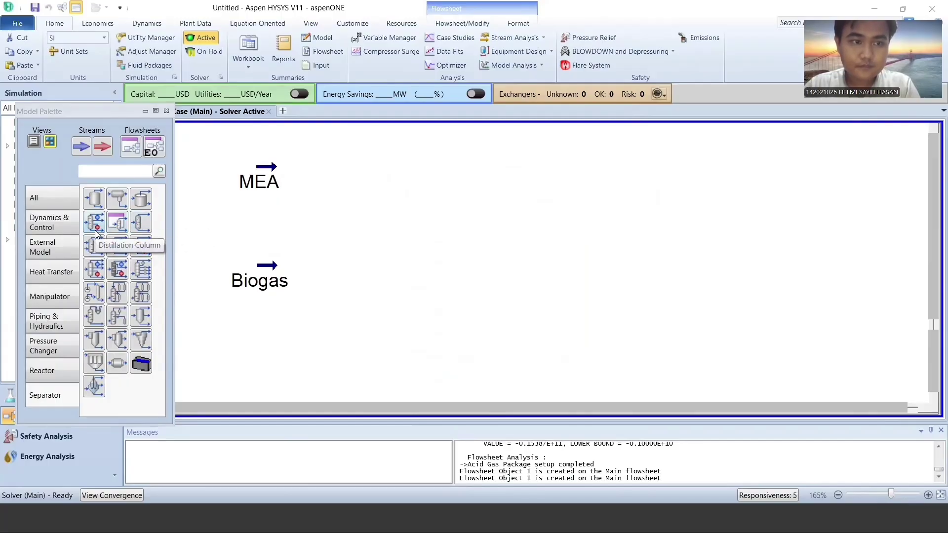
drag(99, 215, 362, 383)
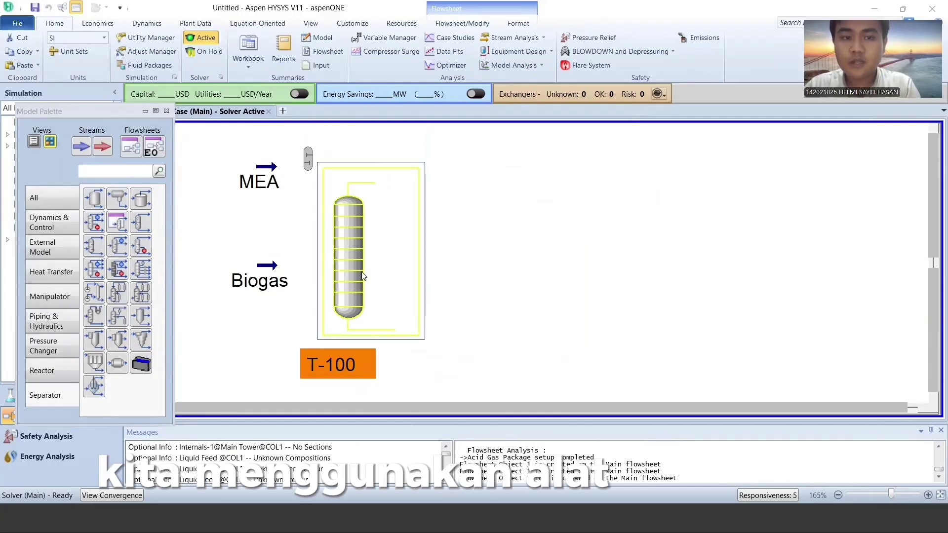
double_click(356, 227)
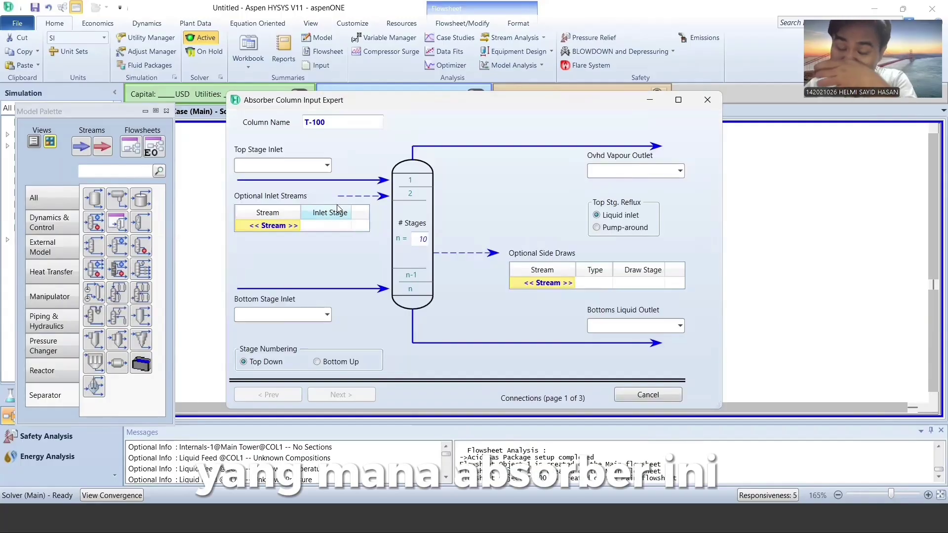
Connect MEA as top stage inlet and Biogas as bottom stage inlet, with 101 as overhead vapour outlet and 102 as bottoms liquid outlet
click(327, 165)
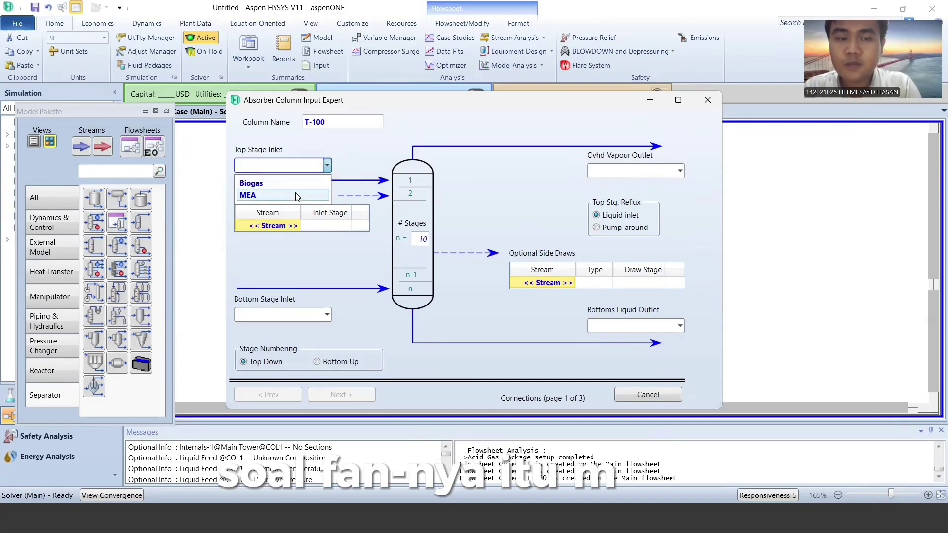
click(296, 196)
click(323, 317)
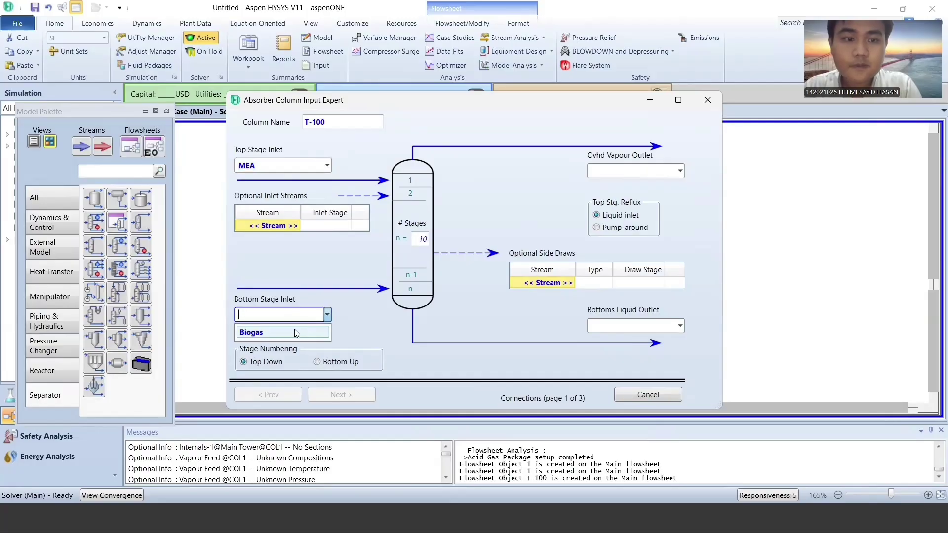
click(295, 332)
click(654, 171)
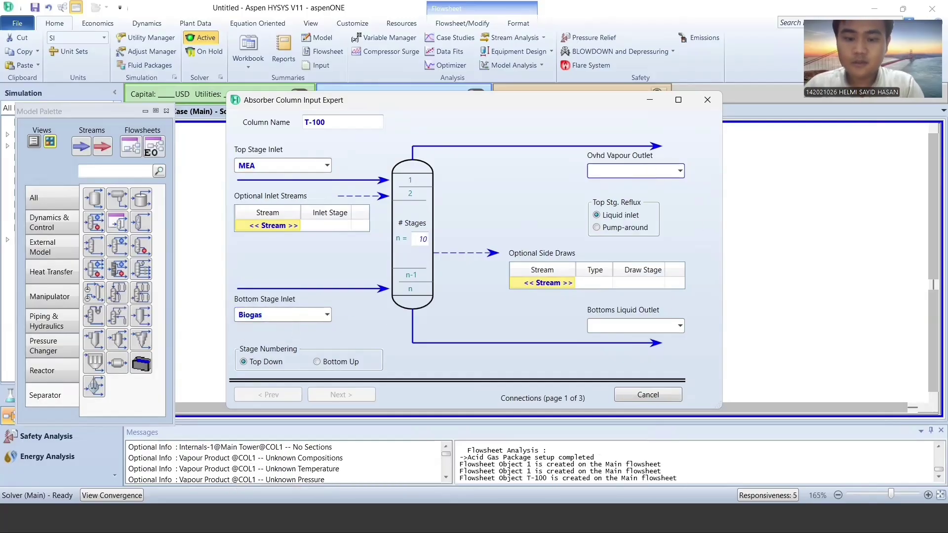
click(609, 325)
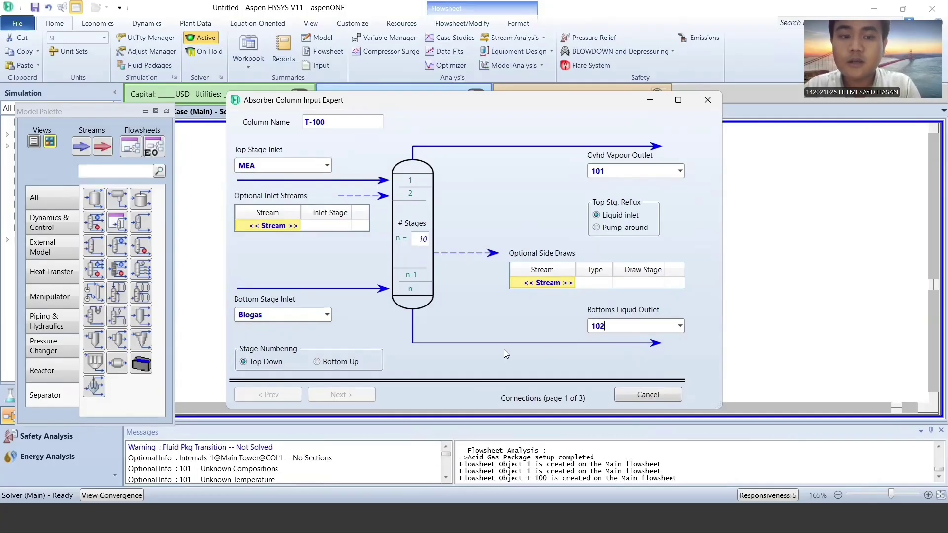
key(Return)
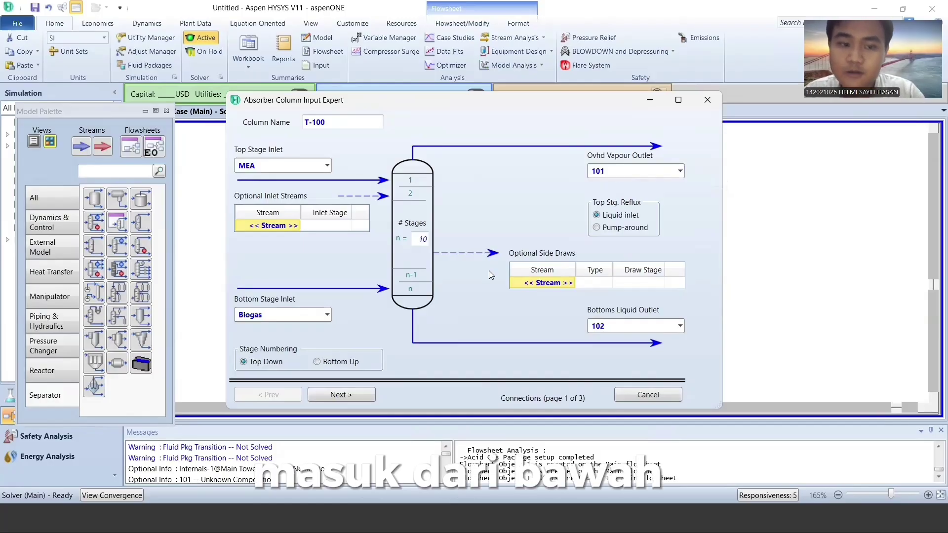
Set the absorber's top and bottom stage pressures to 100 kPa and complete the setup without temperature estimates
click(344, 394)
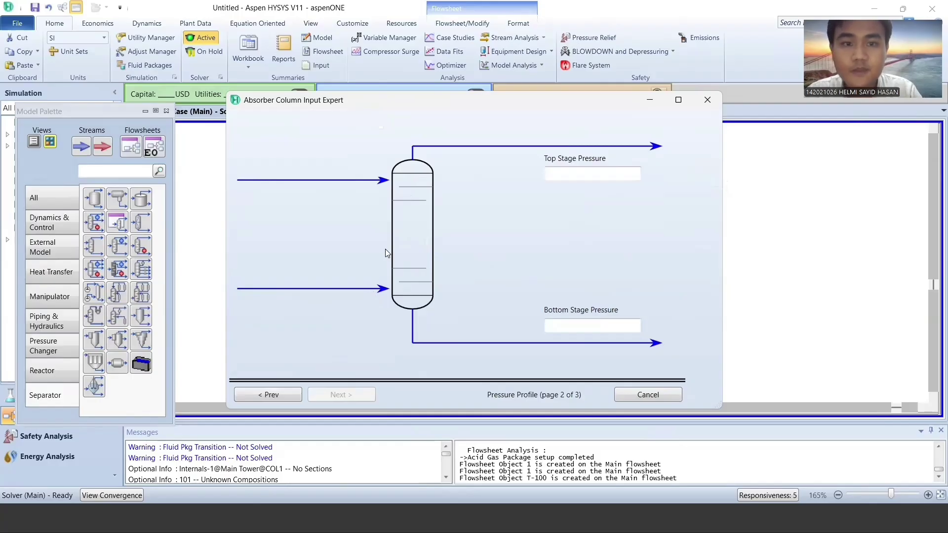
click(592, 173)
text(10)
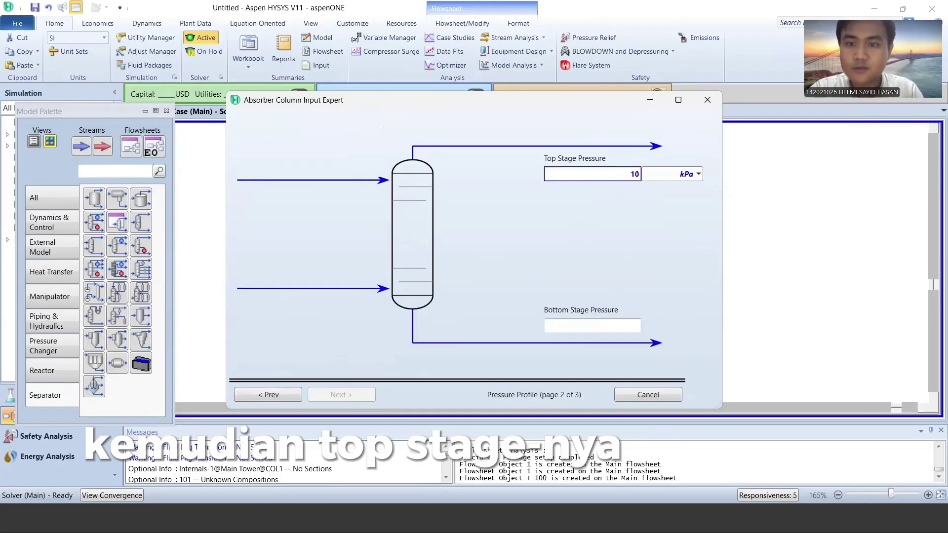
text(0)
key(Tab)
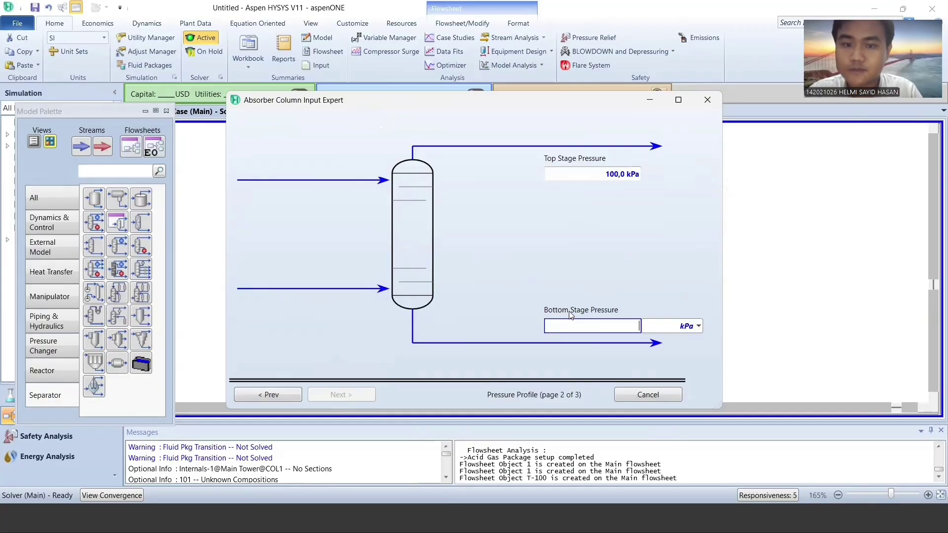
text(100)
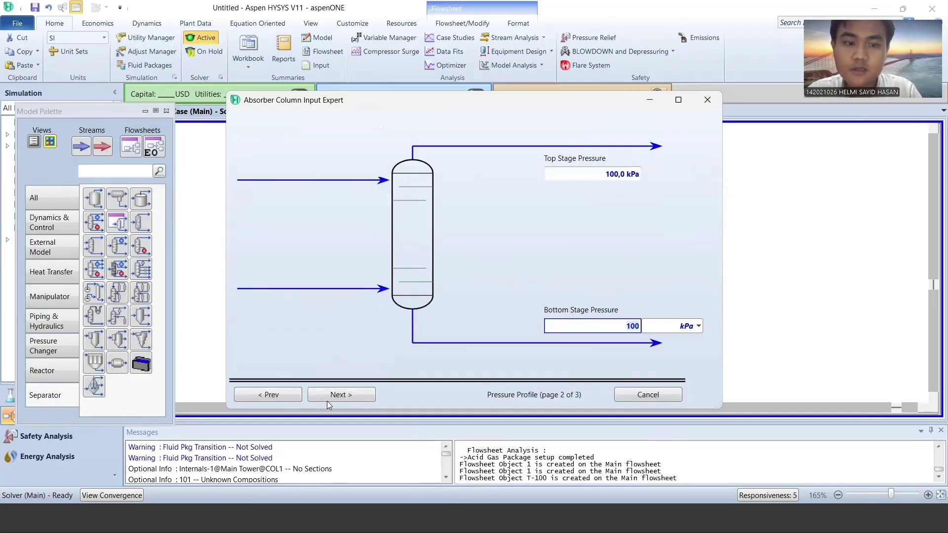
click(328, 399)
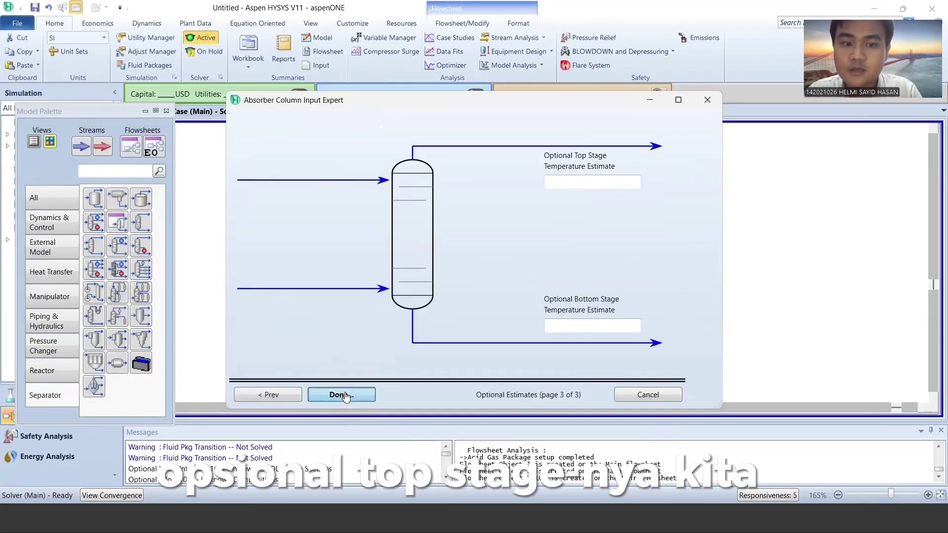
click(346, 395)
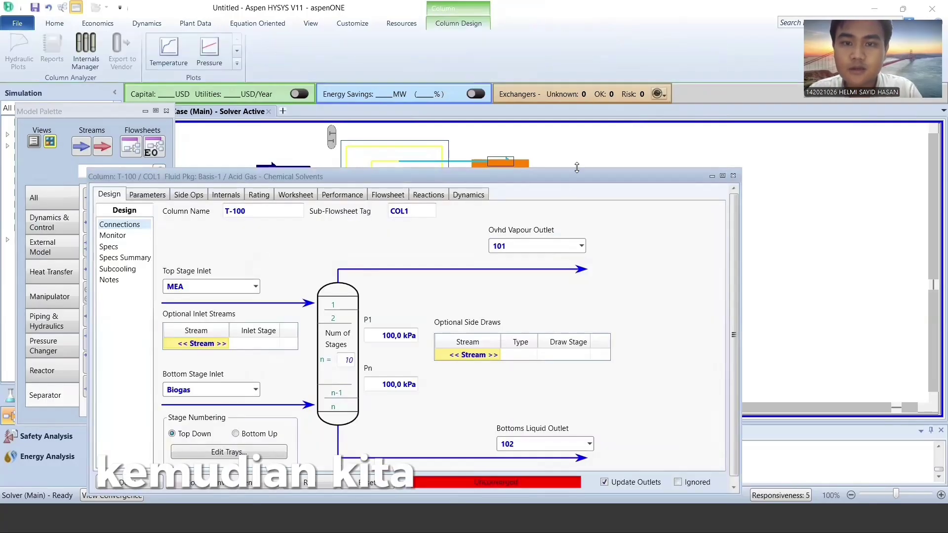
Run the absorber column and move it slightly upward on the flowsheet to line up with the Biogas feed
drag(576, 168, 564, 105)
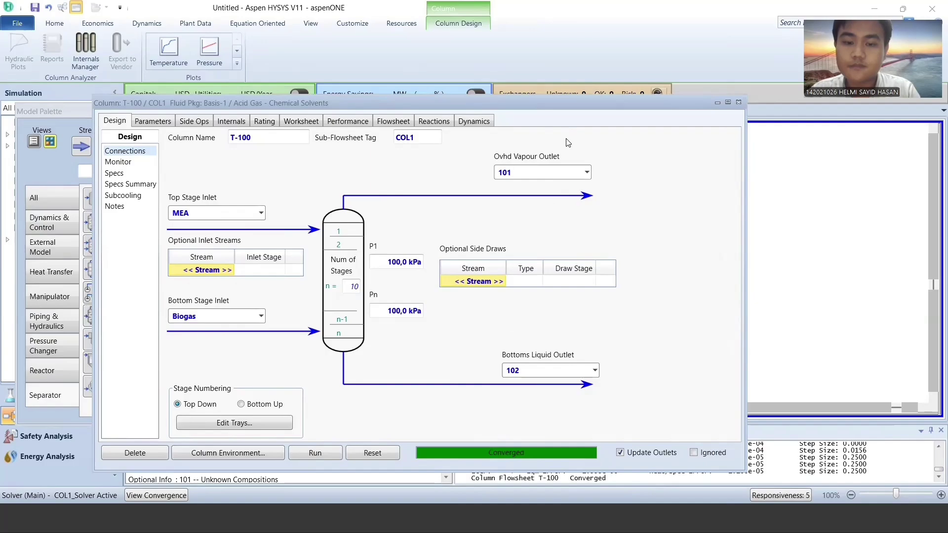
click(738, 103)
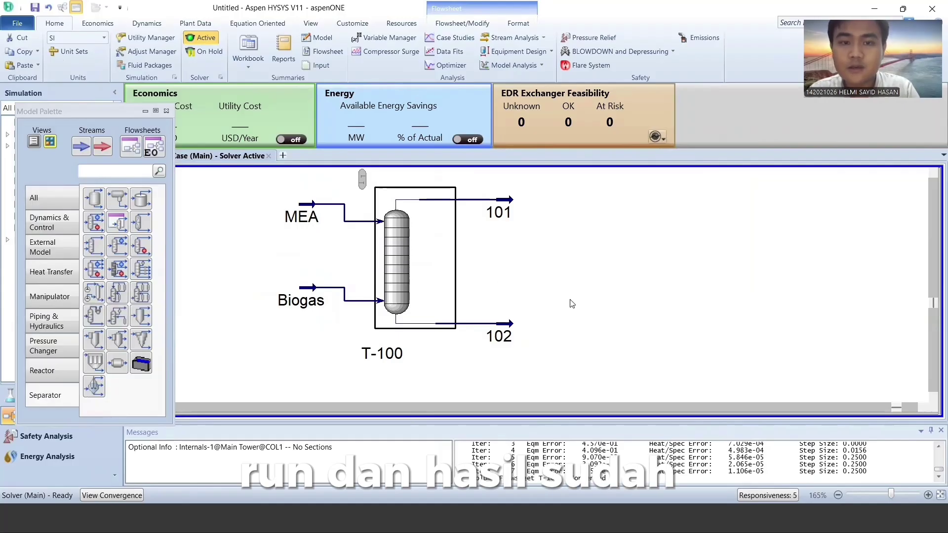
click(411, 248)
drag(410, 248, 410, 235)
click(488, 271)
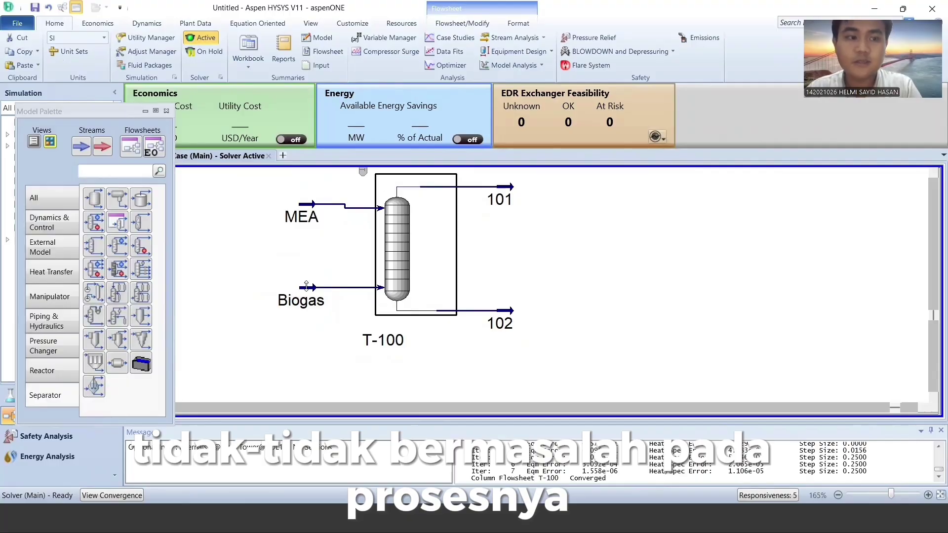
Add a pump to the flowsheet beside the absorber's bottoms stream 102
mouse_move(325, 303)
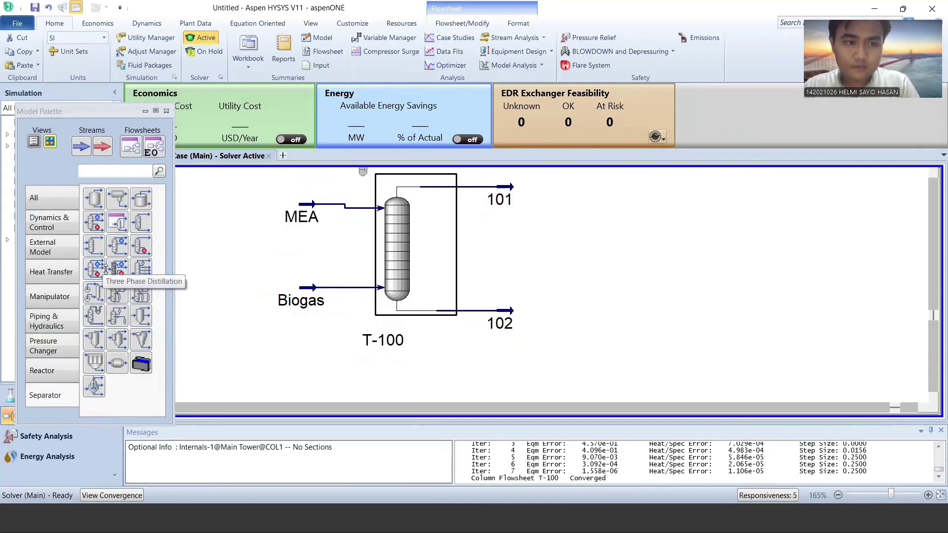
click(49, 348)
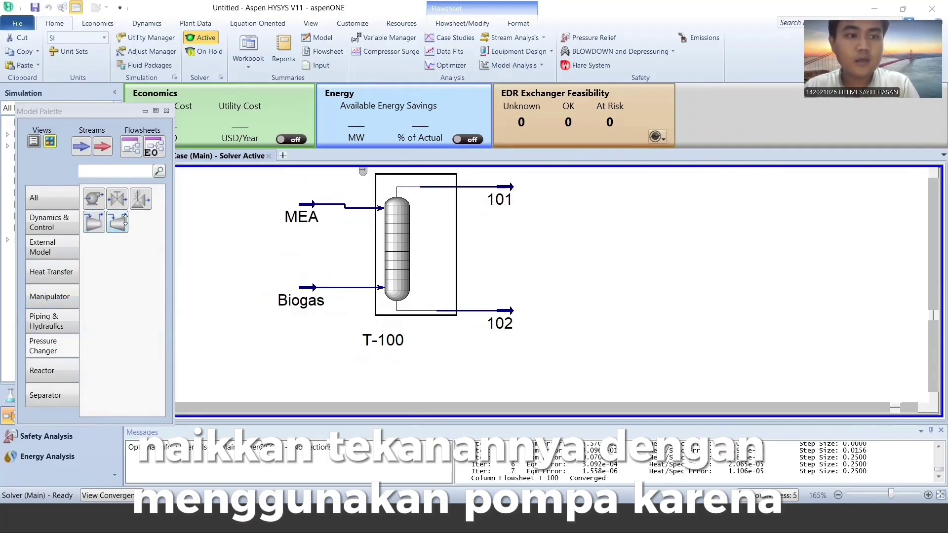
click(571, 314)
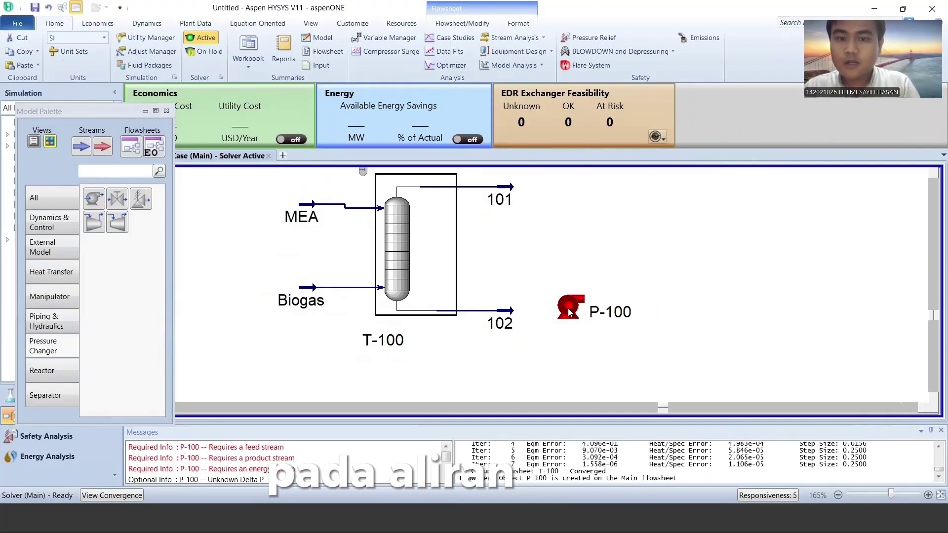
Check stream 102's phase and conditions in its worksheet, and close the stream window
double_click(499, 312)
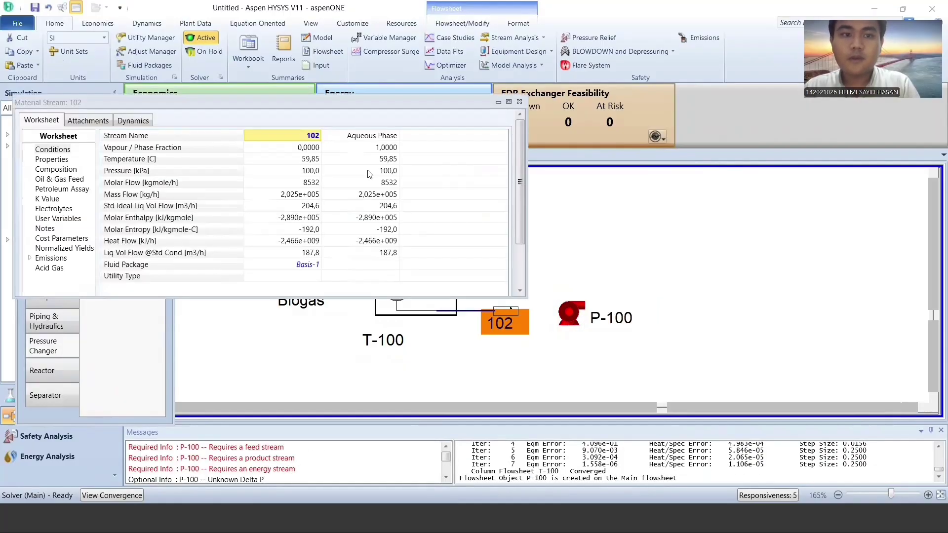
scroll(517, 189, down, 2)
scroll(517, 189, up, 2)
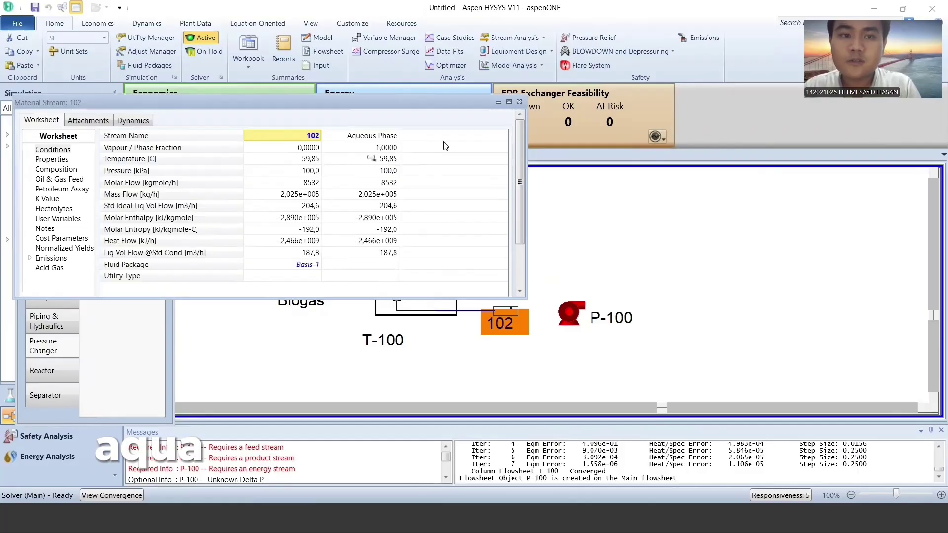
click(518, 101)
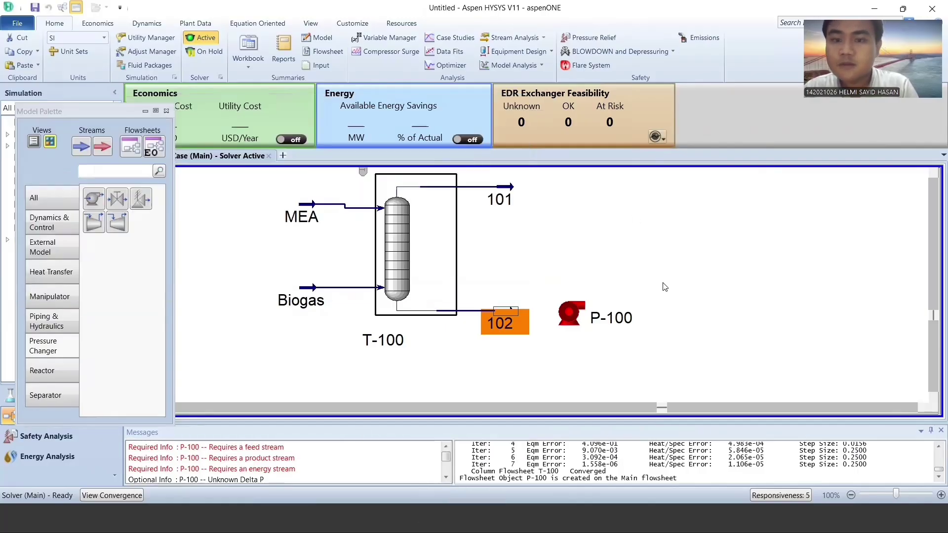
Connect the pump's inlet to stream 102 and create outlet stream 103
double_click(568, 309)
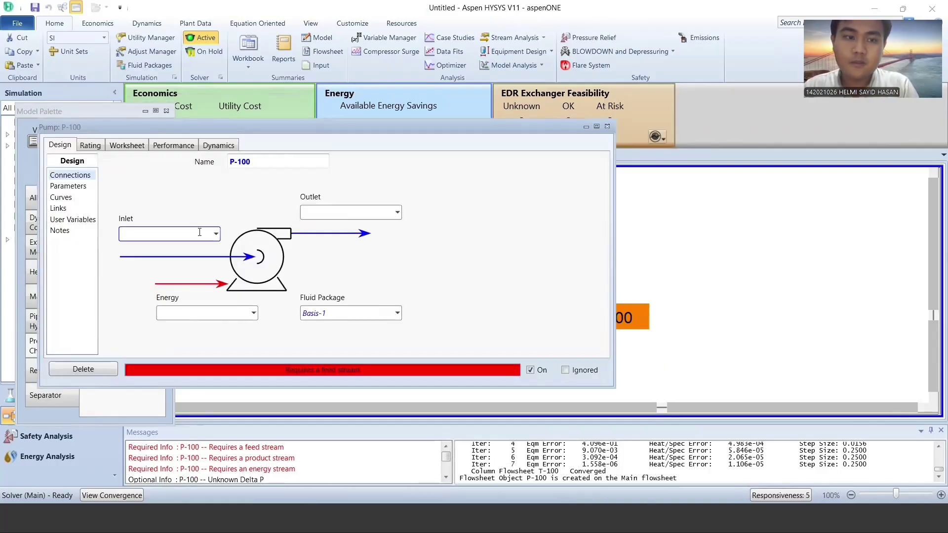
click(216, 235)
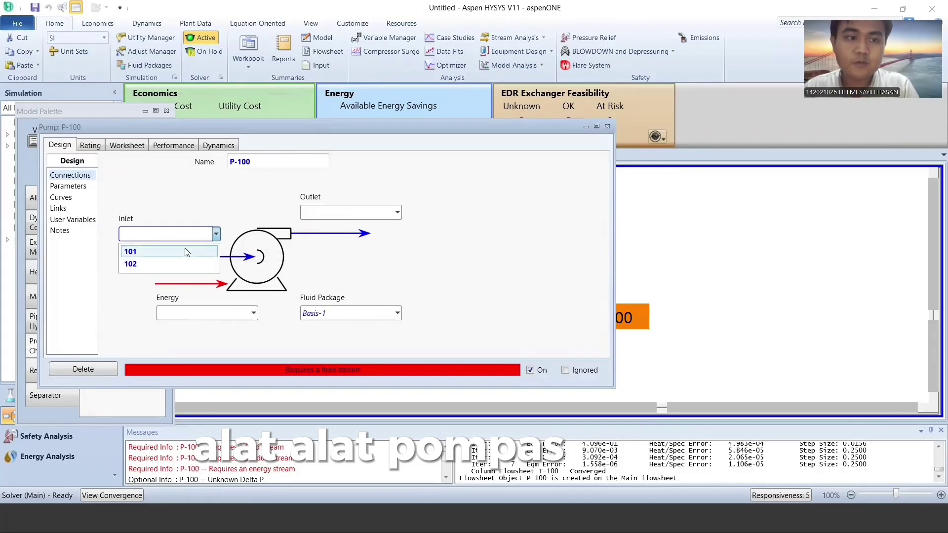
click(185, 263)
click(386, 213)
click(398, 212)
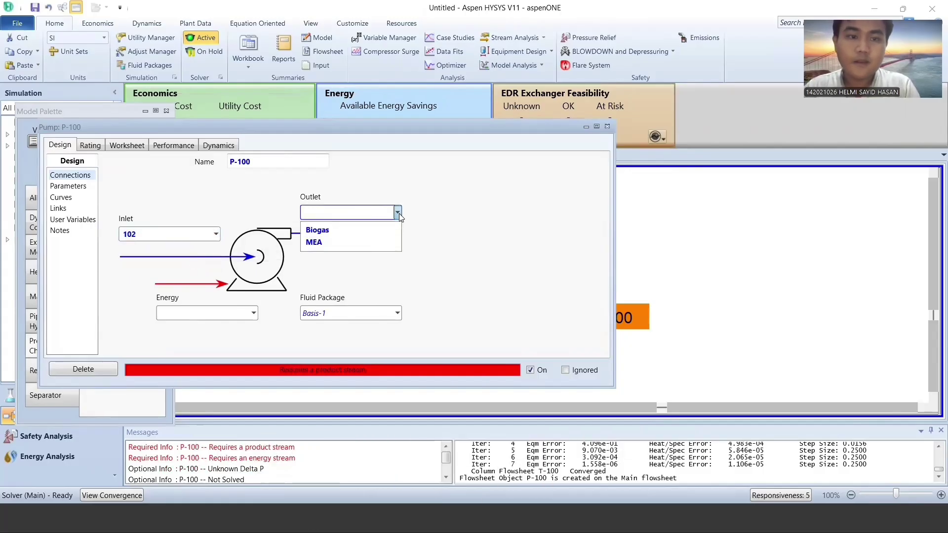
click(397, 212)
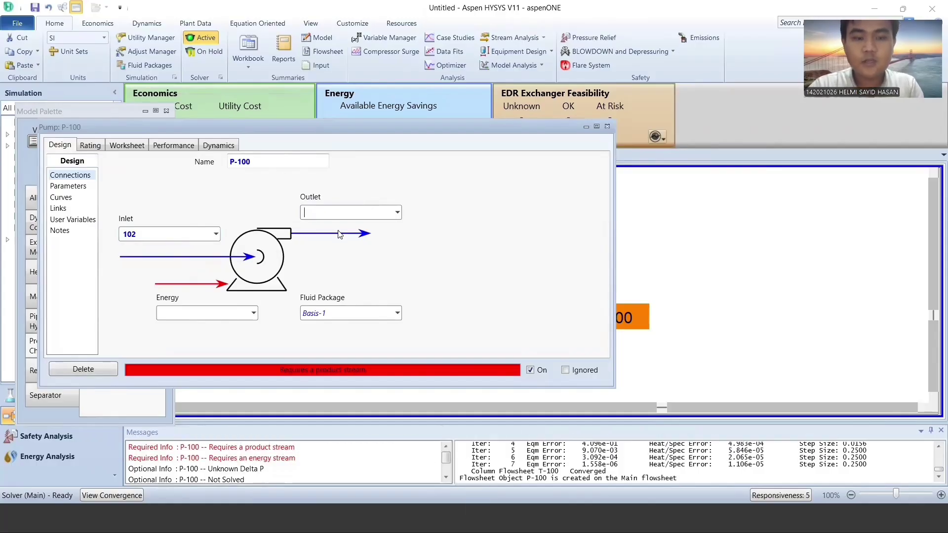
text(103)
key(Return)
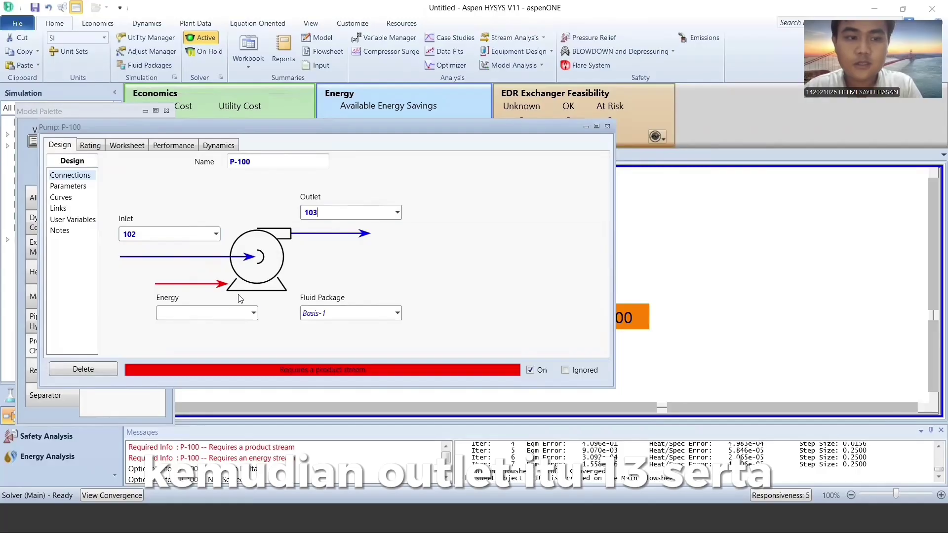
Create the energy stream Qpump on the pump's energy connection
click(226, 312)
text(Q)
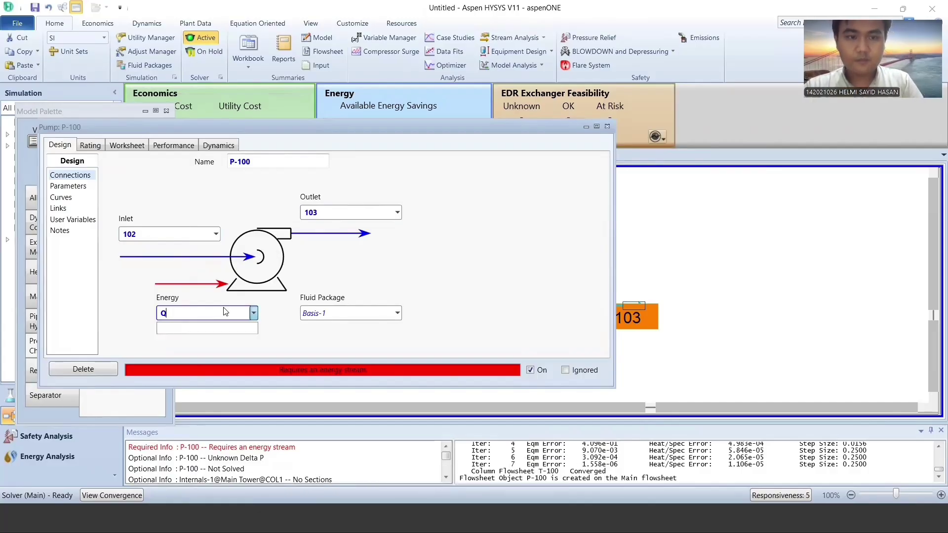
text(P)
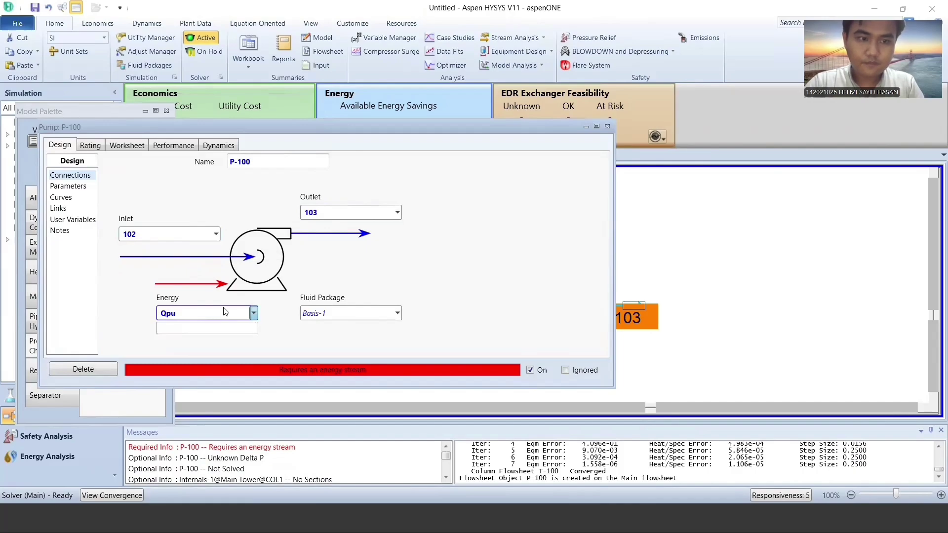
key(Return)
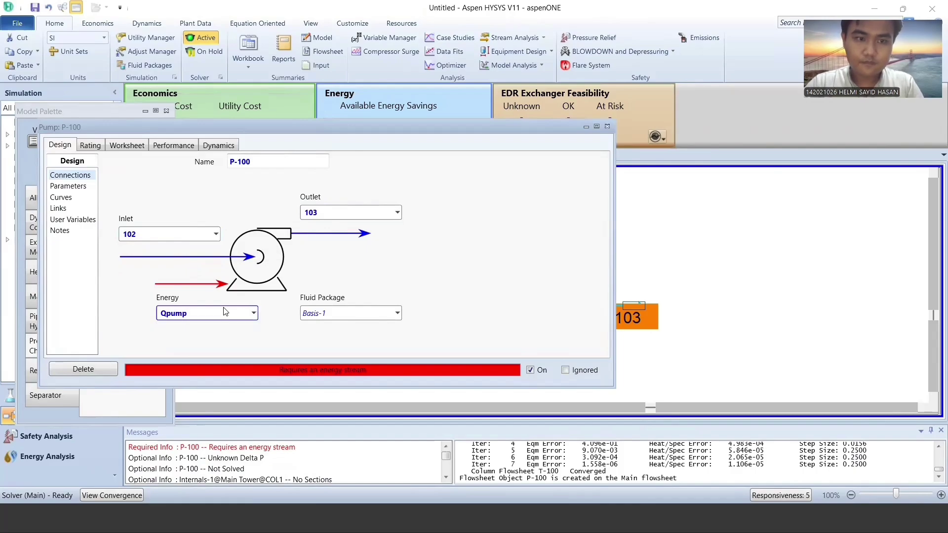
Open the pump's Delta P setting, and look up stream 103's pressure in Table 2 of the article PDF in Acrobat
click(69, 186)
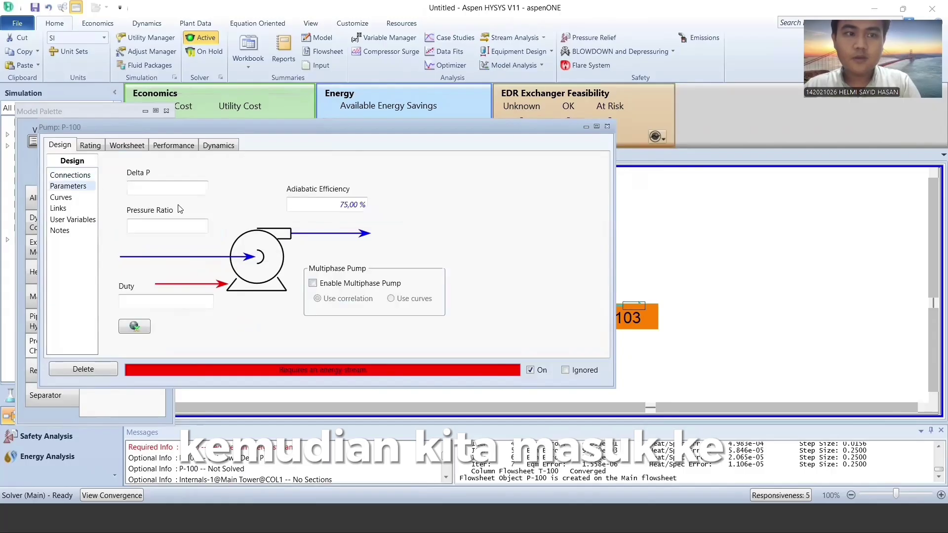
click(173, 189)
key(alt+Tab)
key(alt+Tab)
key(alt+Tab)
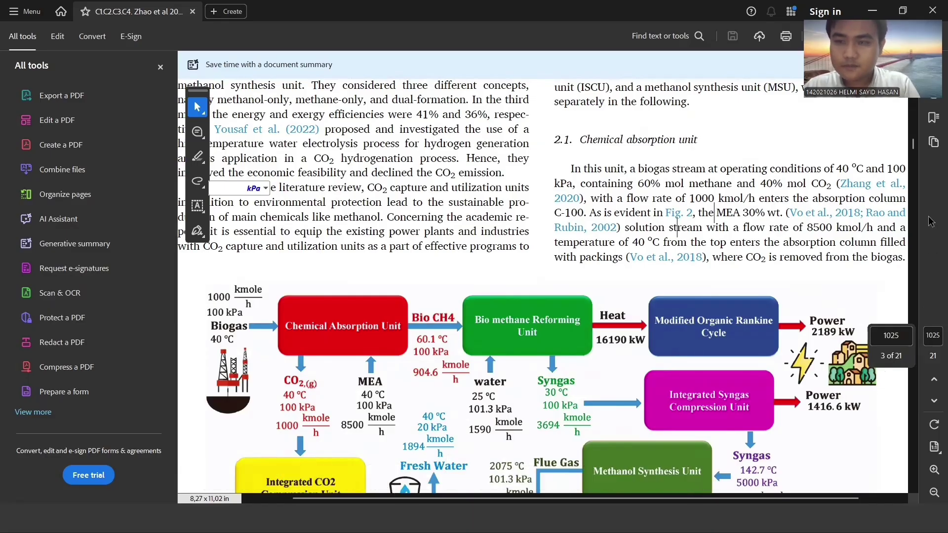
scroll(882, 373, down, 10)
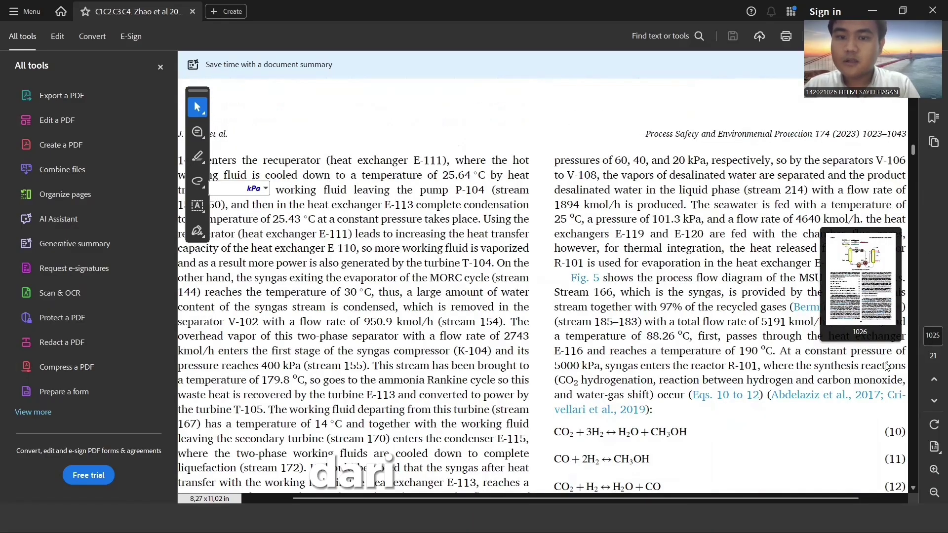
scroll(883, 380, down, 20)
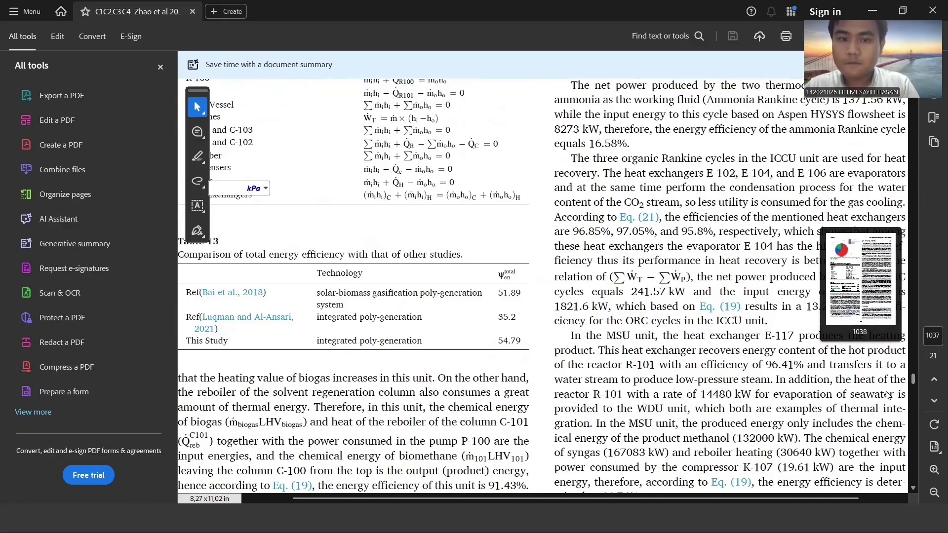
scroll(891, 346, up, 10)
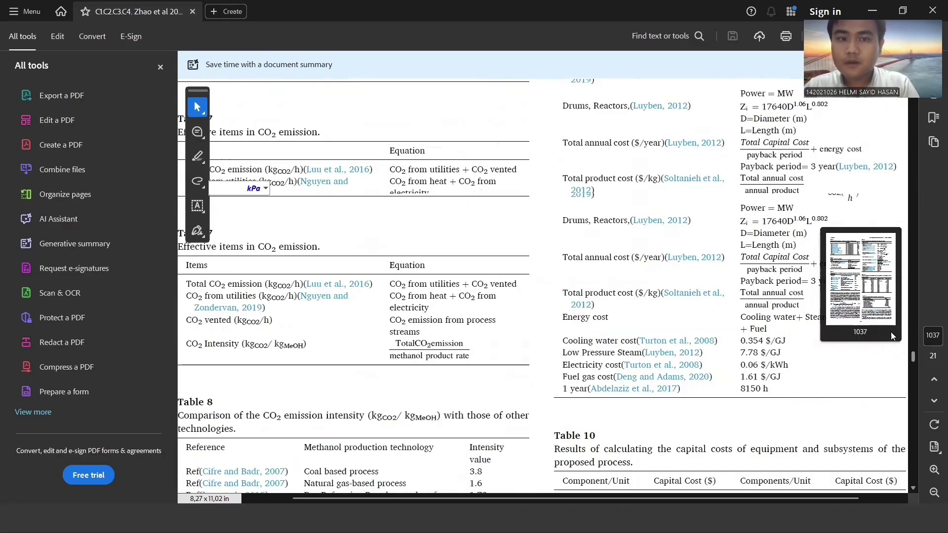
scroll(894, 326, up, 10)
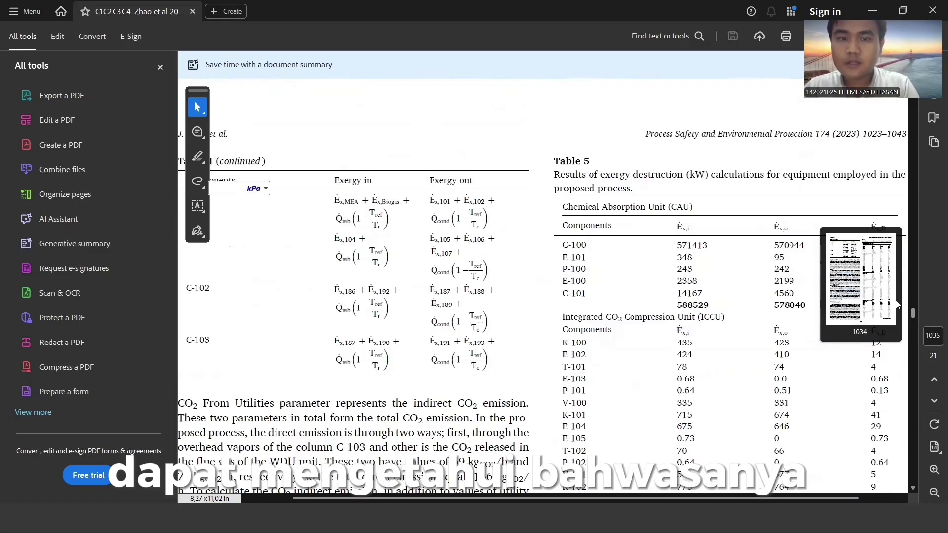
scroll(899, 286, up, 5)
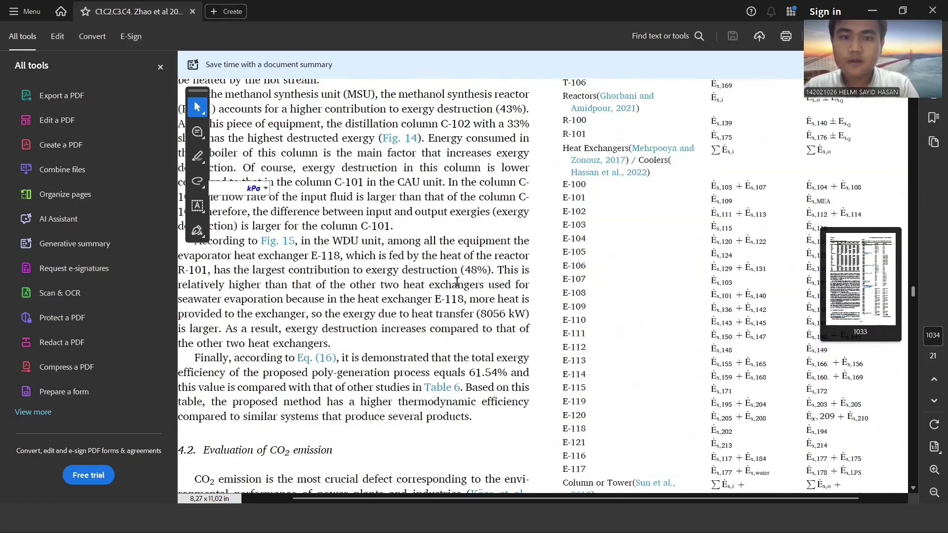
scroll(456, 282, up, 10)
scroll(676, 285, down, 1)
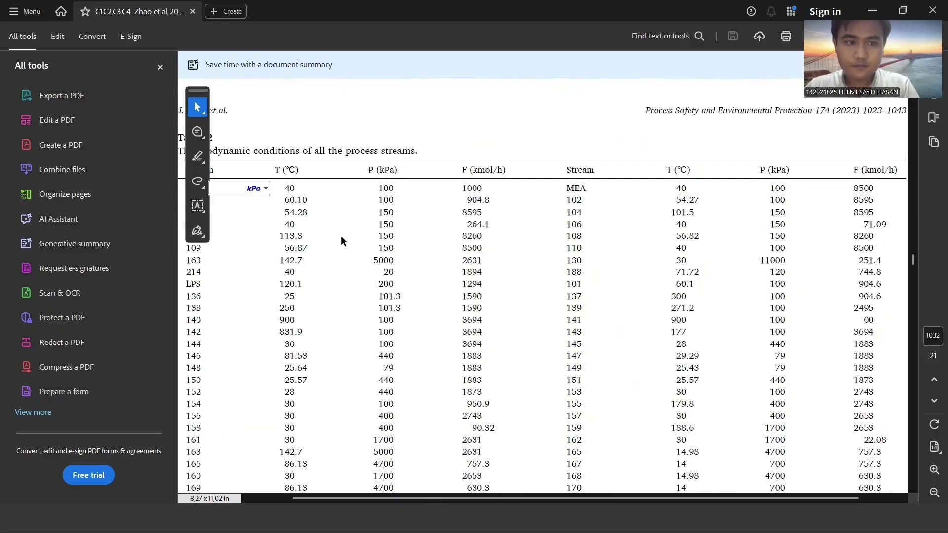
drag(197, 99, 113, 315)
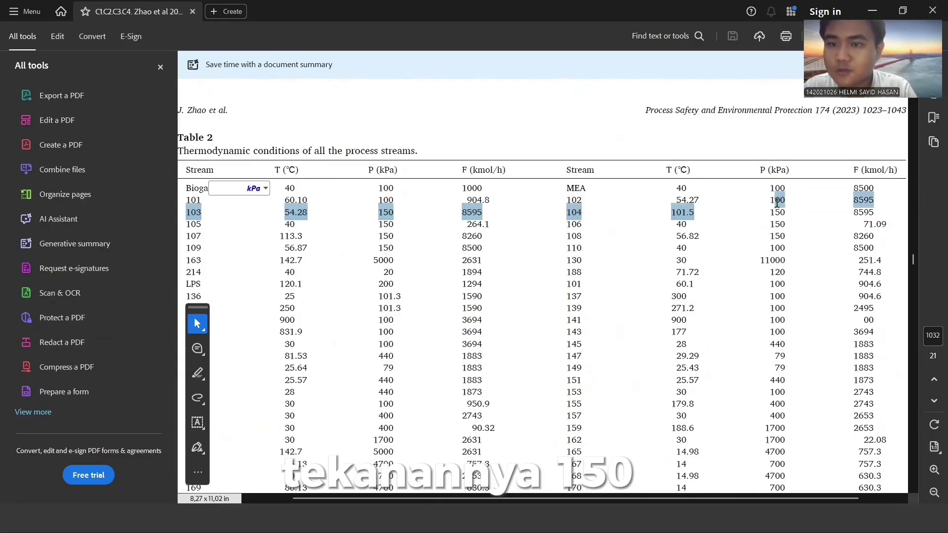
double_click(382, 212)
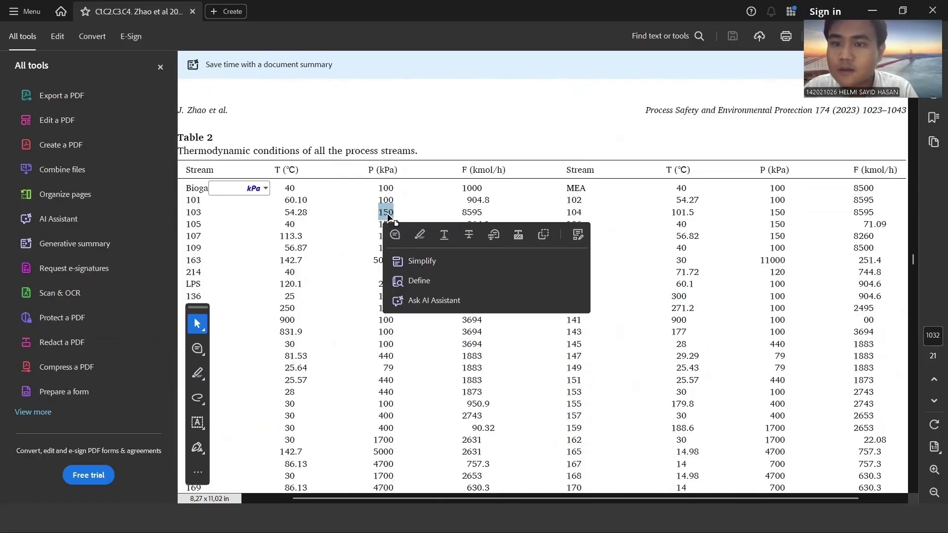
Return to Aspen HYSYS, set the pump's Delta P to 50 kPa, and check its stream conditions before closing the pump window
key(alt+Tab)
key(alt+Tab)
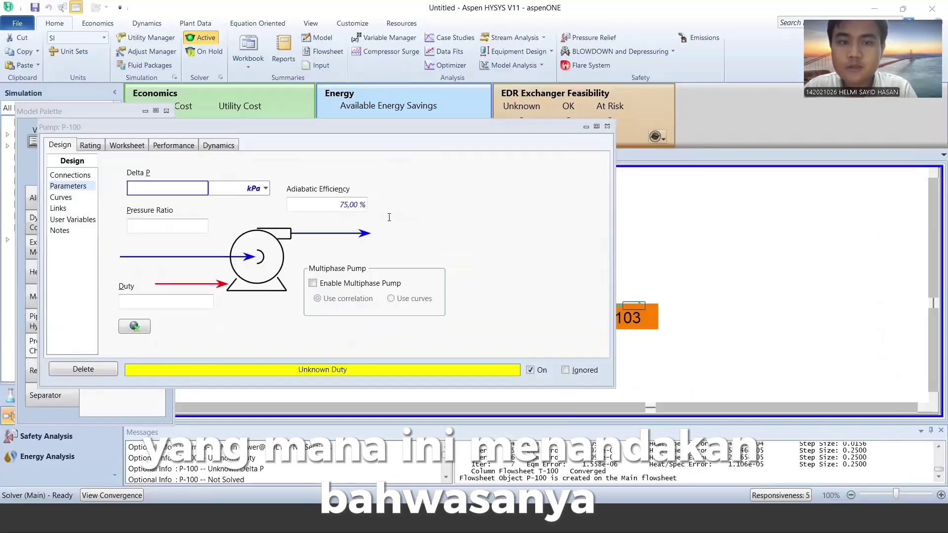
click(177, 191)
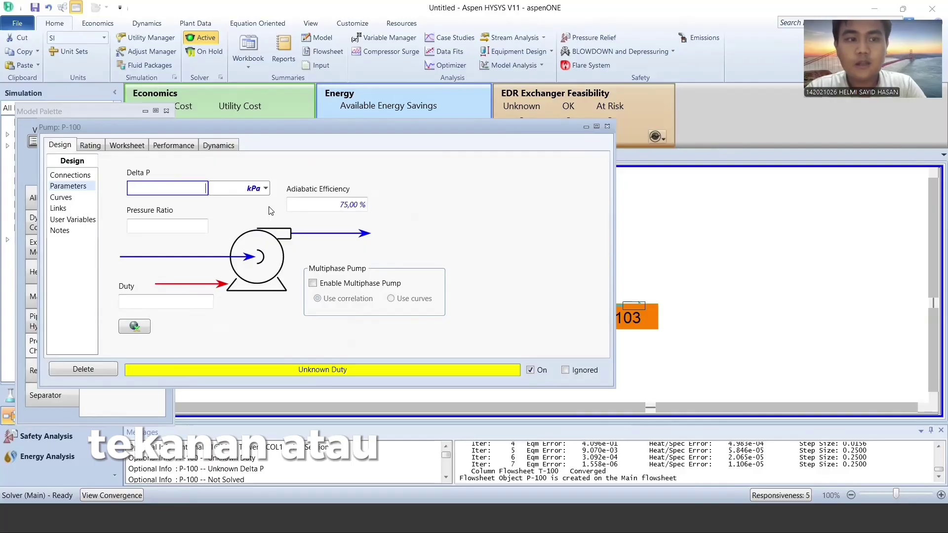
text(50)
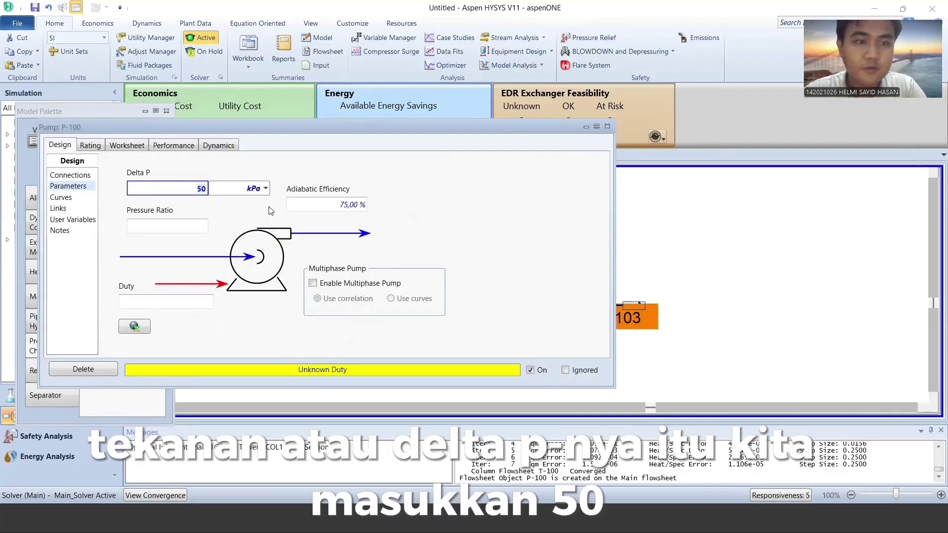
key(Return)
click(132, 144)
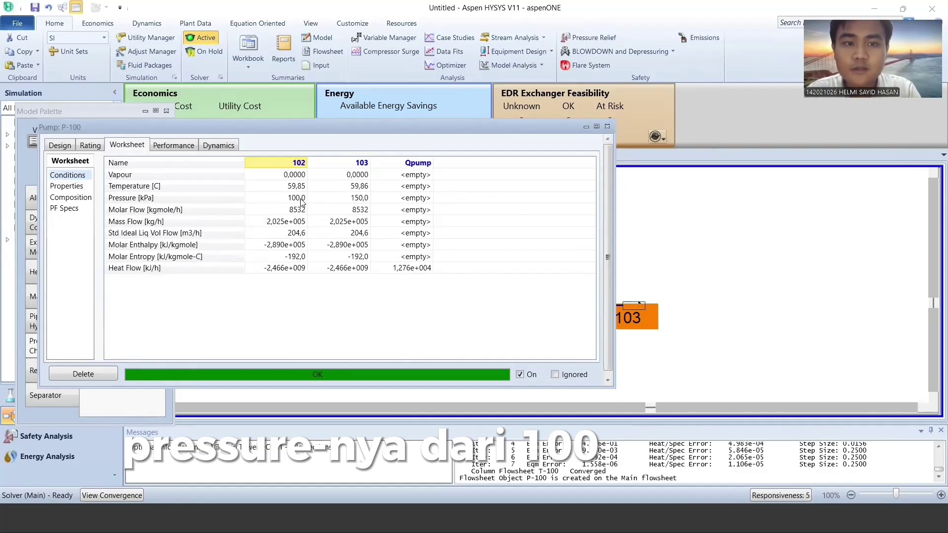
click(607, 126)
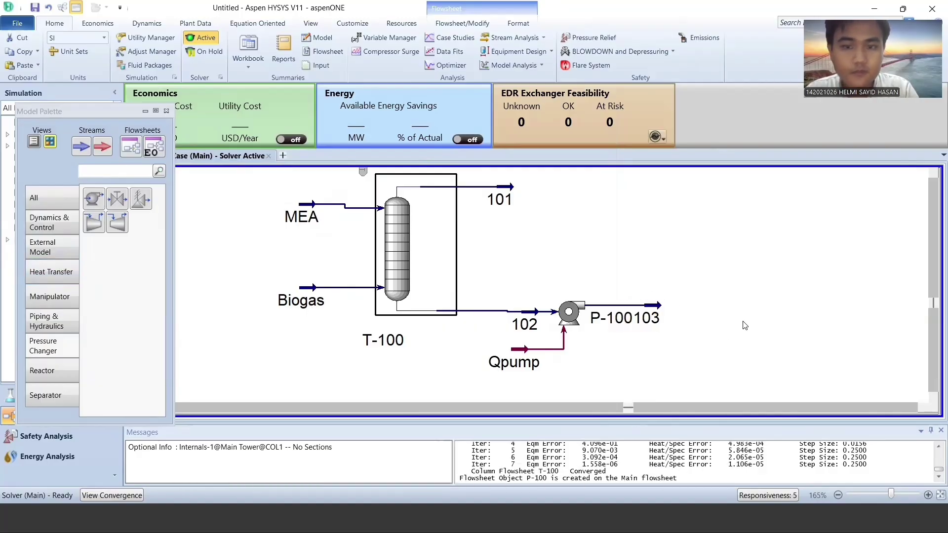
Add a heat exchanger to the flowsheet beyond the pump's outlet stream 103 and open its connection settings
click(55, 271)
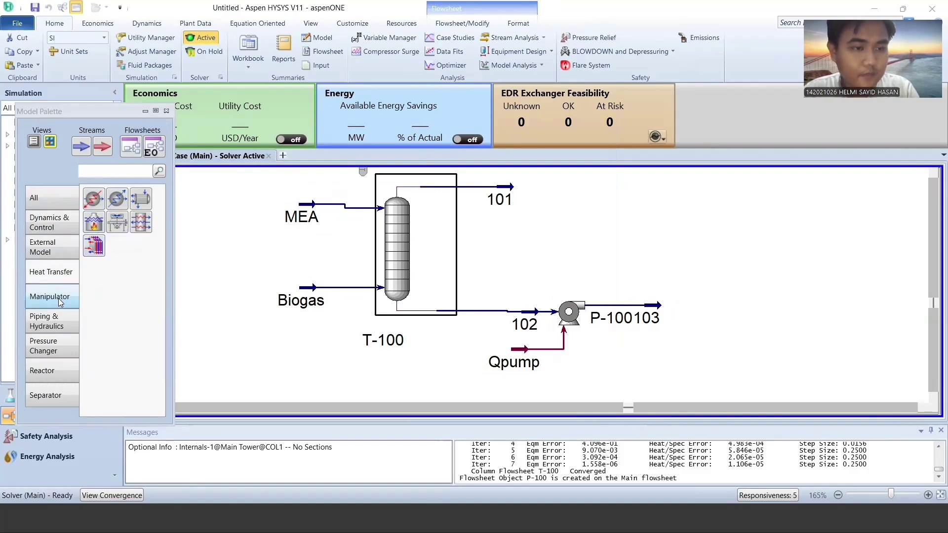
drag(109, 204, 705, 301)
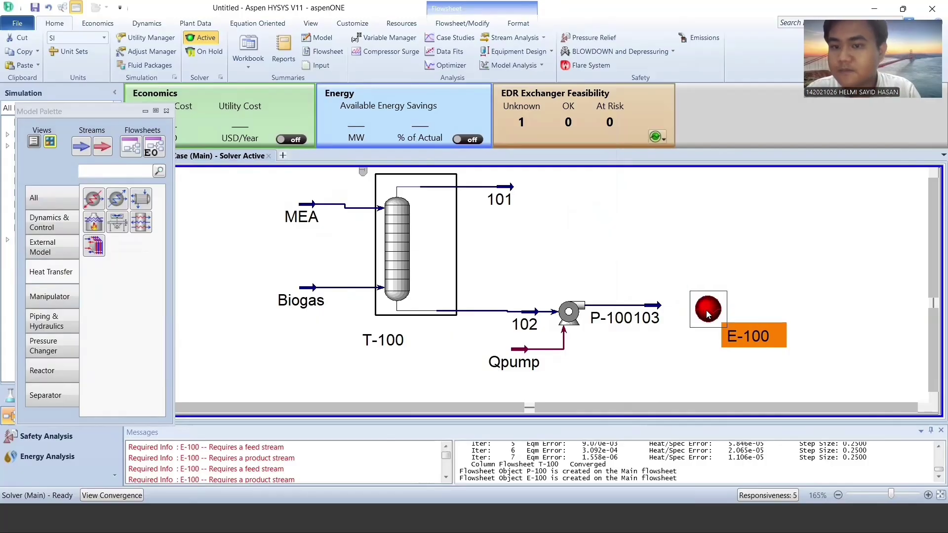
double_click(704, 309)
scroll(265, 208, down, 3)
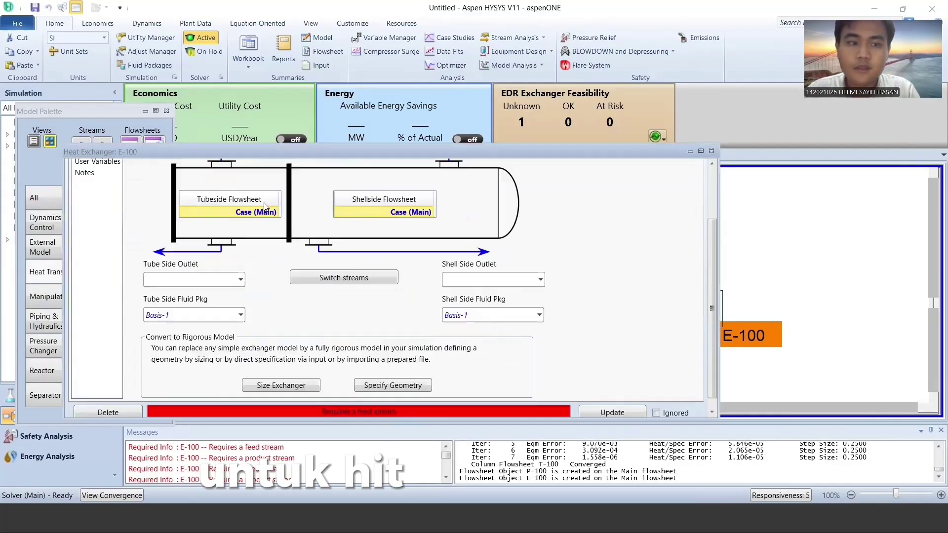
scroll(365, 239, up, 3)
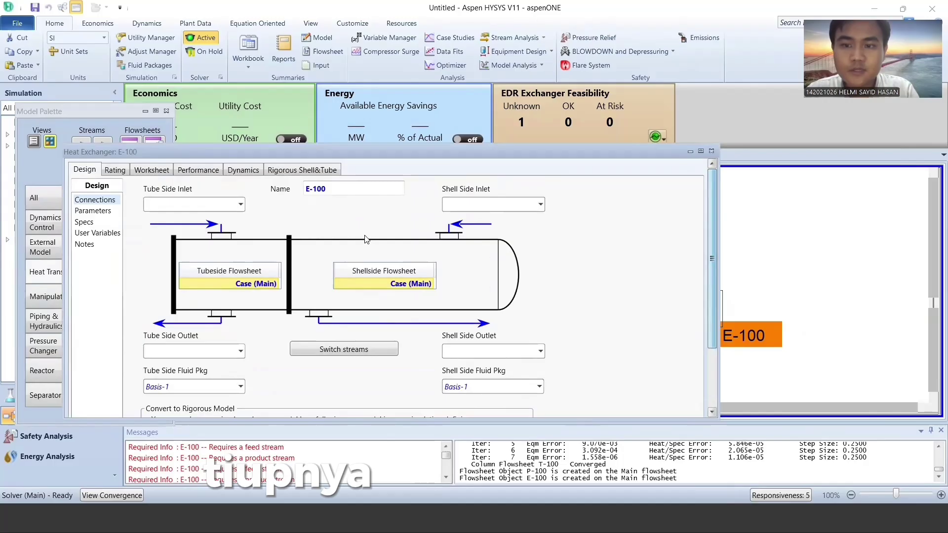
Connect the heat exchanger's tube side inlet to stream 103 and create tube side outlet stream 104
click(240, 205)
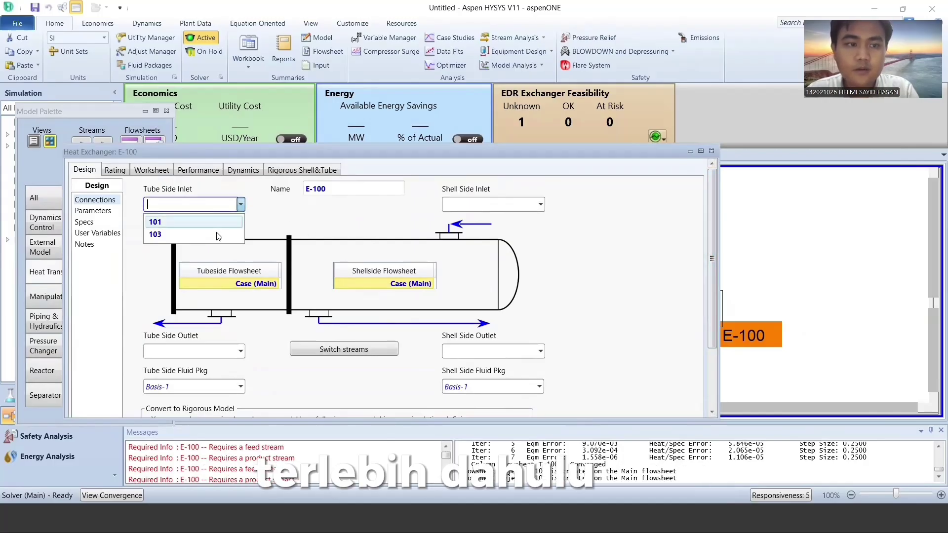
click(218, 233)
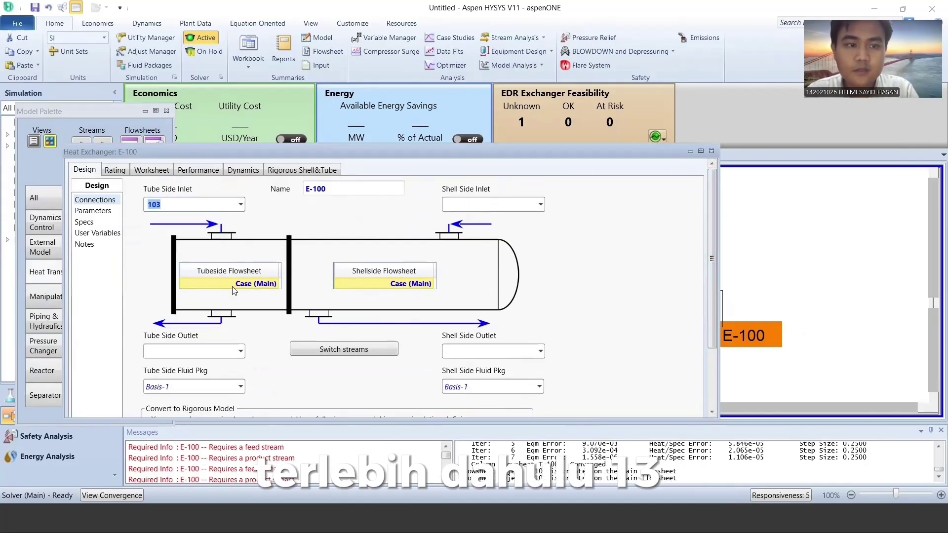
click(241, 351)
text(104)
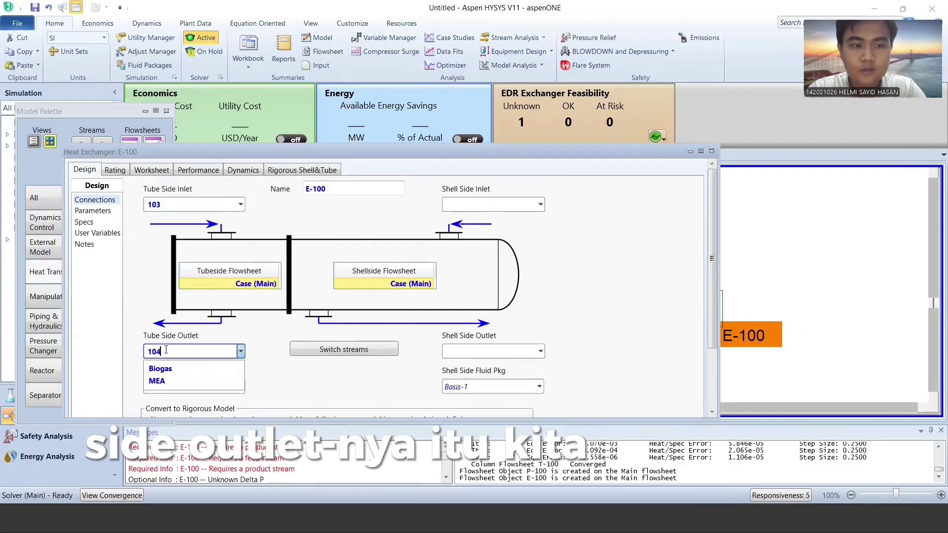
key(Return)
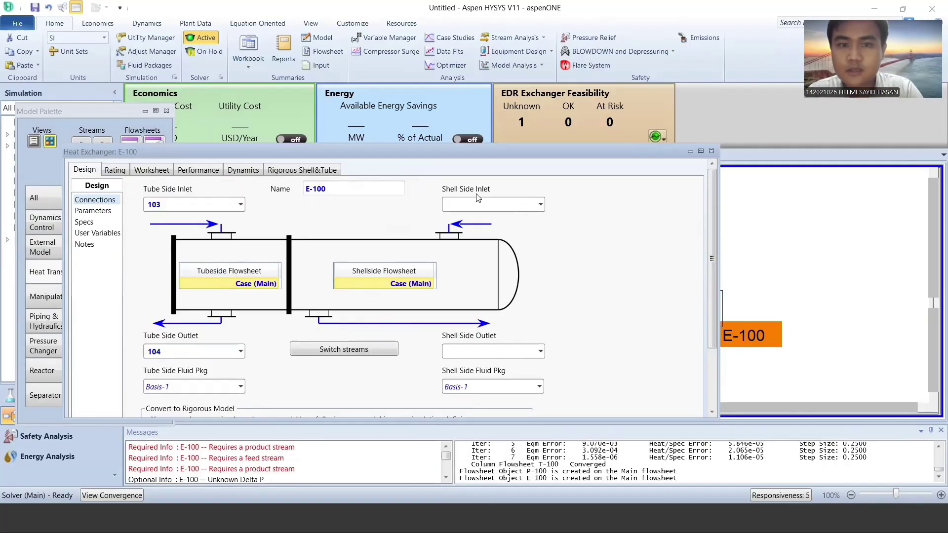
Create stream 107 as the heat exchanger's shell side inlet and stream 108 as its shell side outlet
click(489, 352)
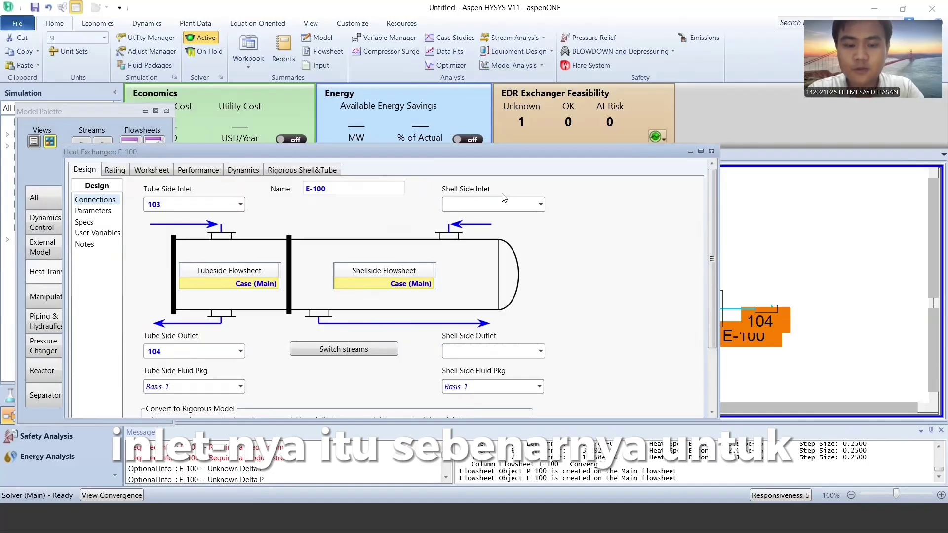
text(107)
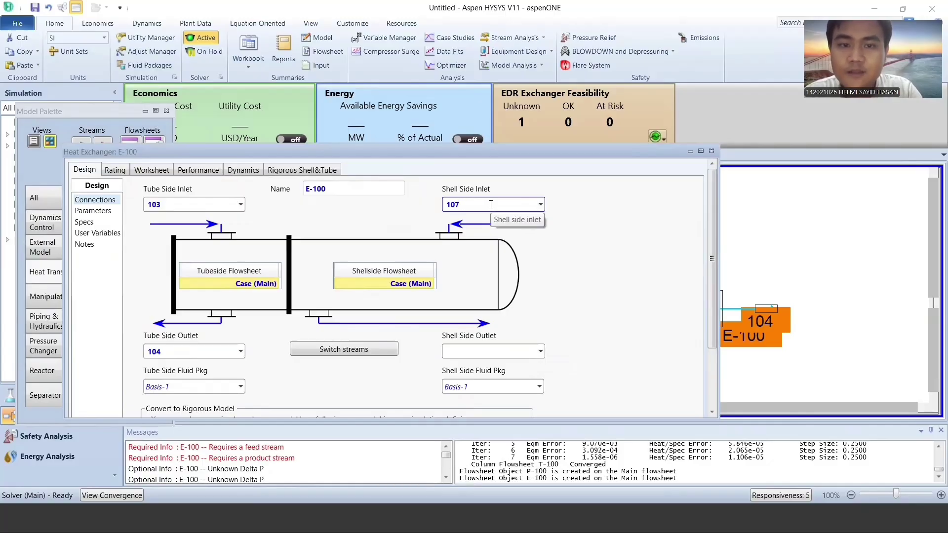
click(469, 349)
text(1)
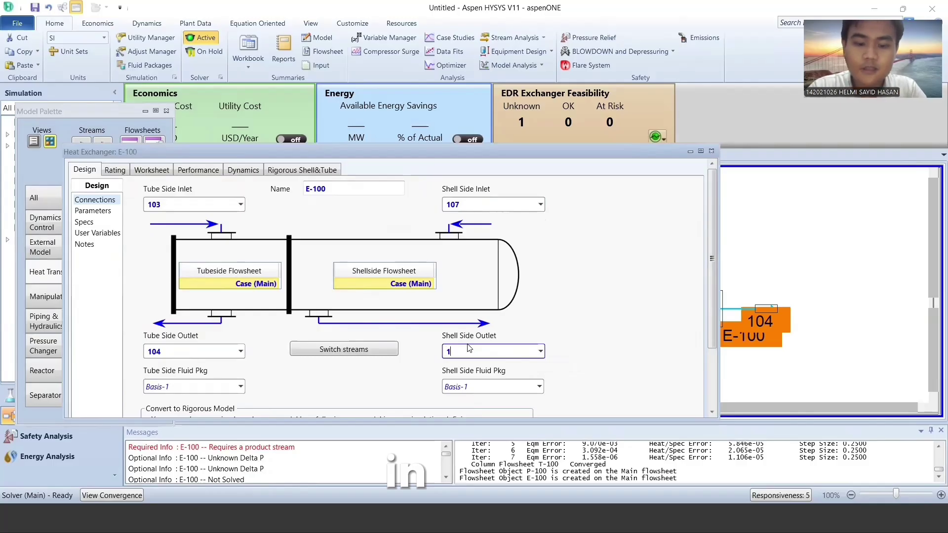
text(0)
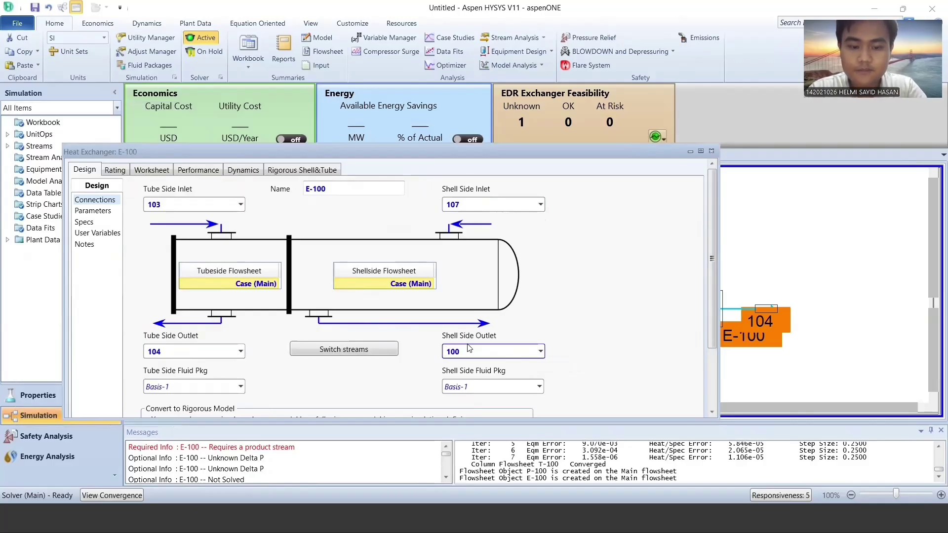
text(8)
key(Return)
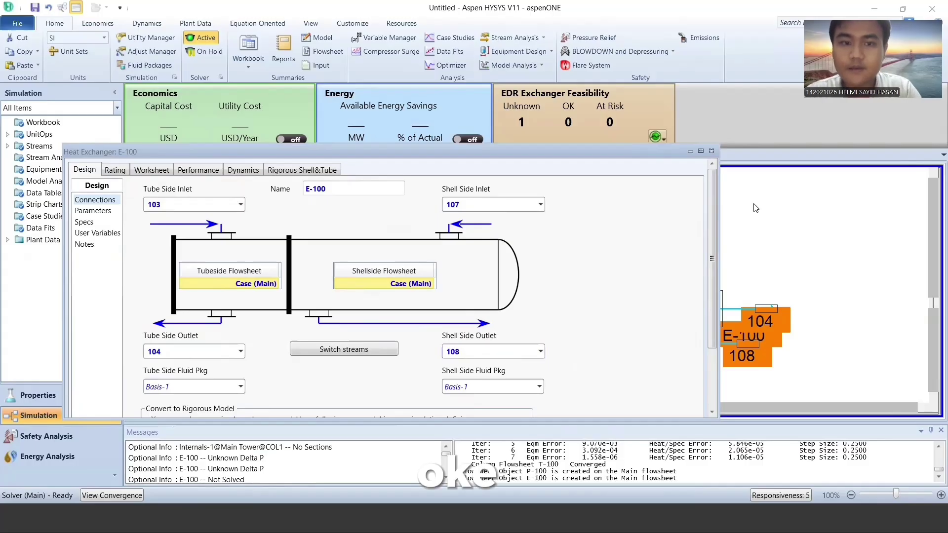
Review the heat exchanger's stream conditions in its worksheet, and close the exchanger window
click(152, 171)
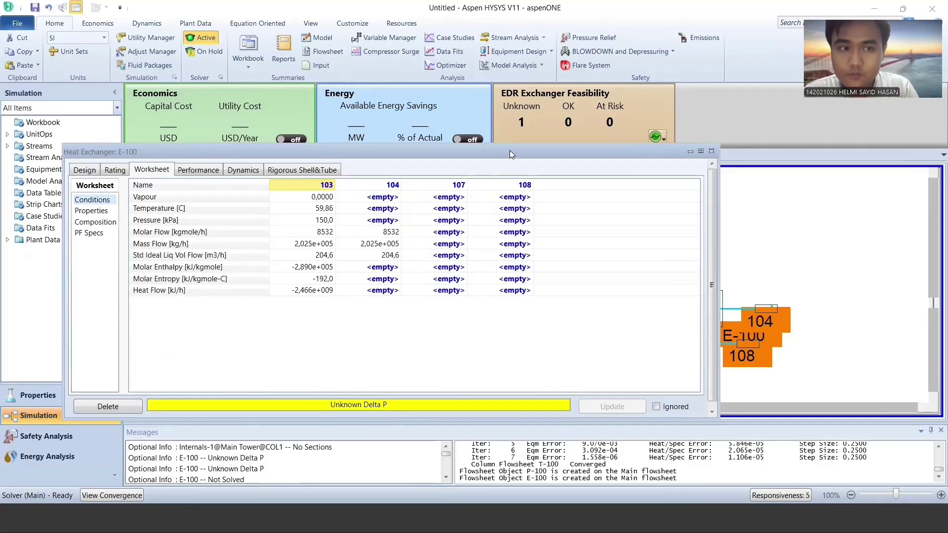
drag(510, 151, 514, 145)
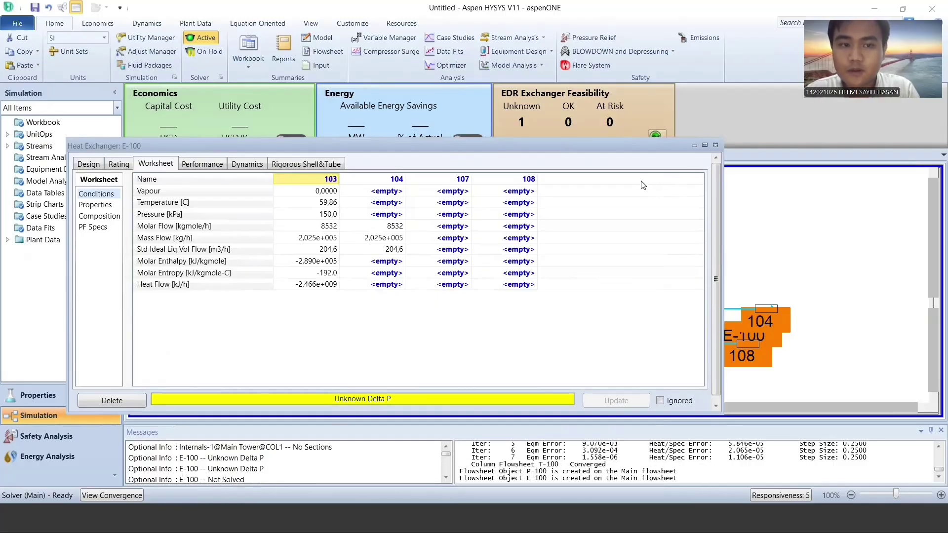
click(714, 145)
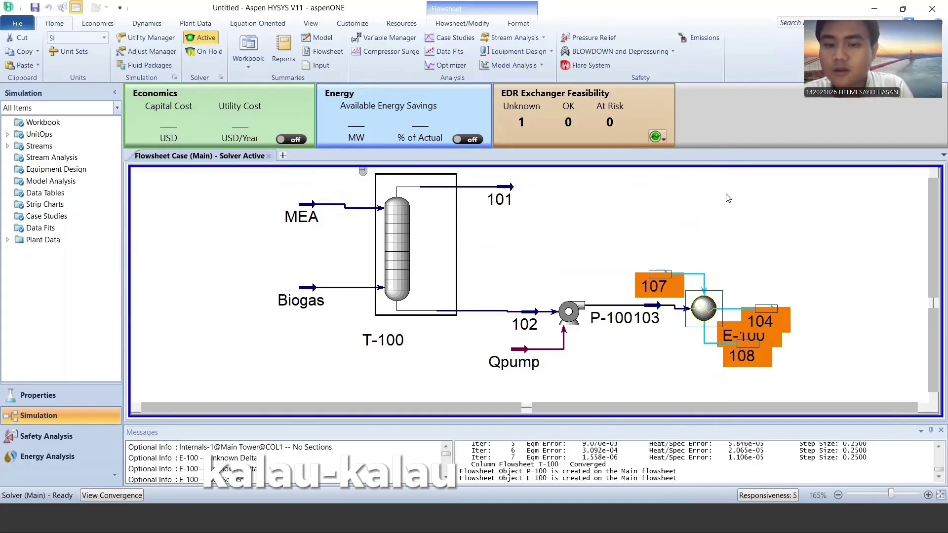
Examine the complete reference flowsheet to see how heat exchanger E-100 connects to the neighbouring equipment
key(alt+Tab)
click(723, 203)
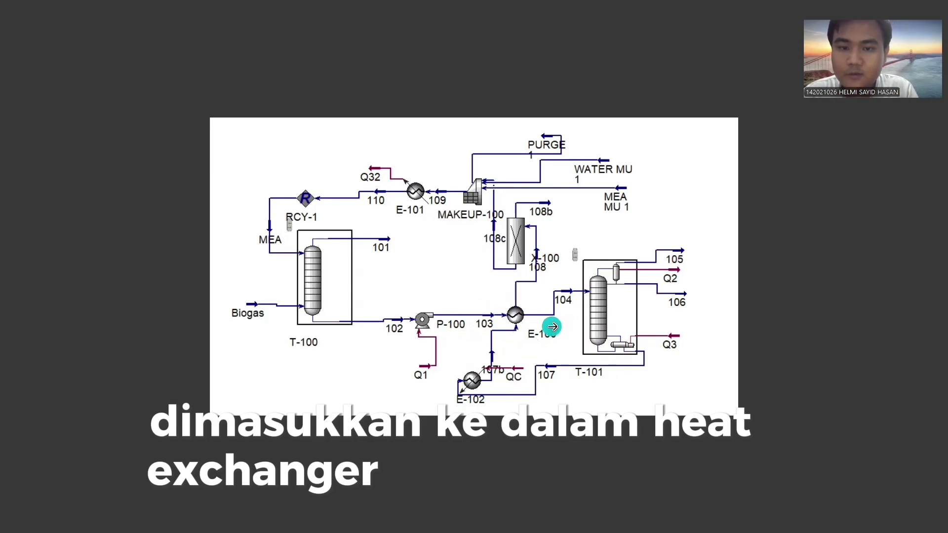
Switch to the article PDF and look up the Table 2 temperatures of streams 103, 104, 107 and 108
key(alt+Tab)
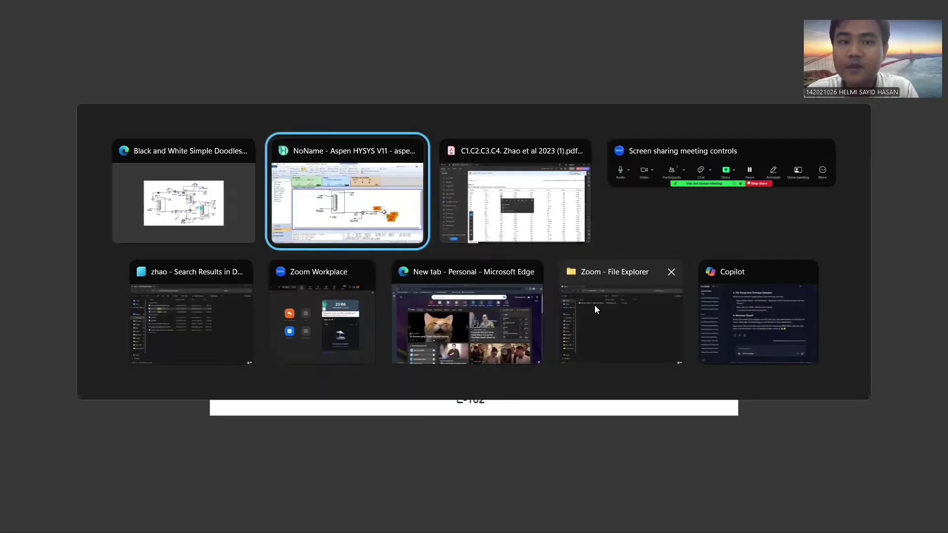
click(556, 233)
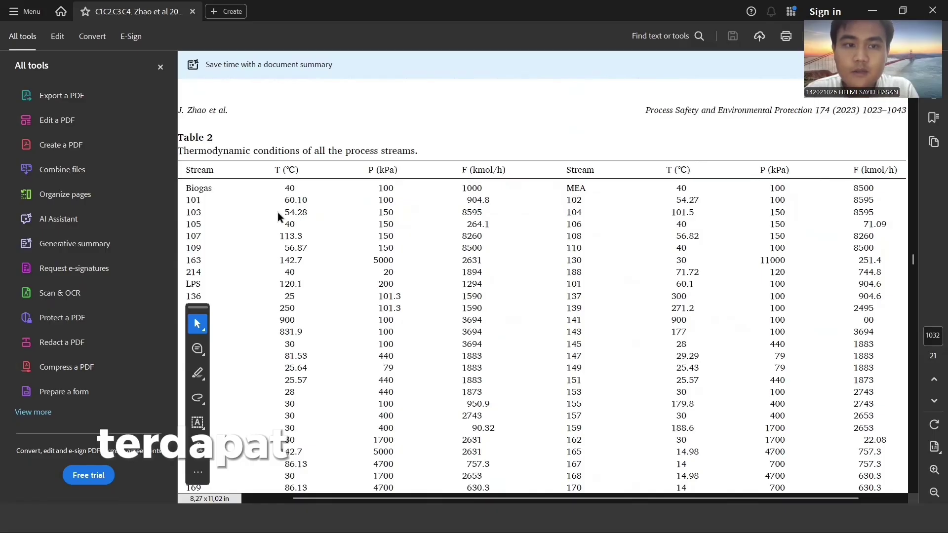
drag(303, 212, 306, 212)
drag(670, 213, 696, 213)
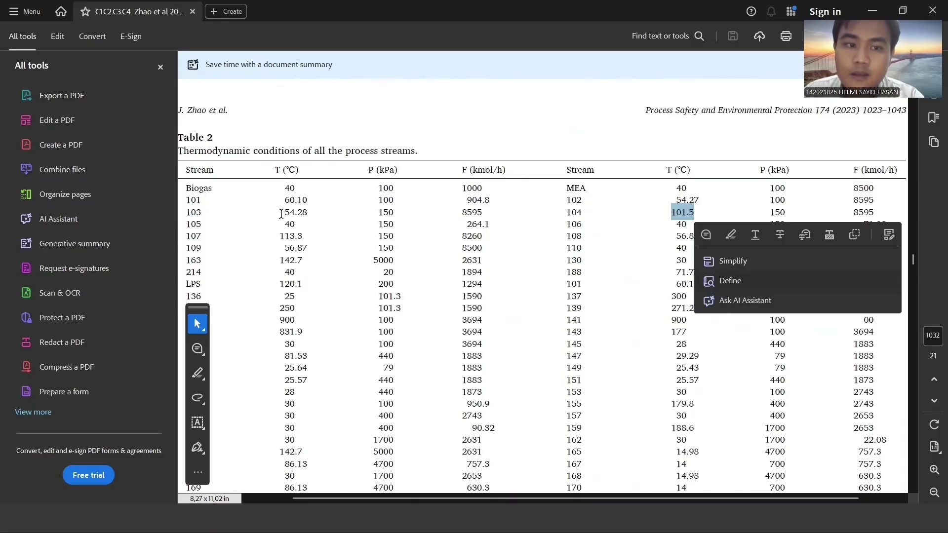
drag(279, 236, 300, 235)
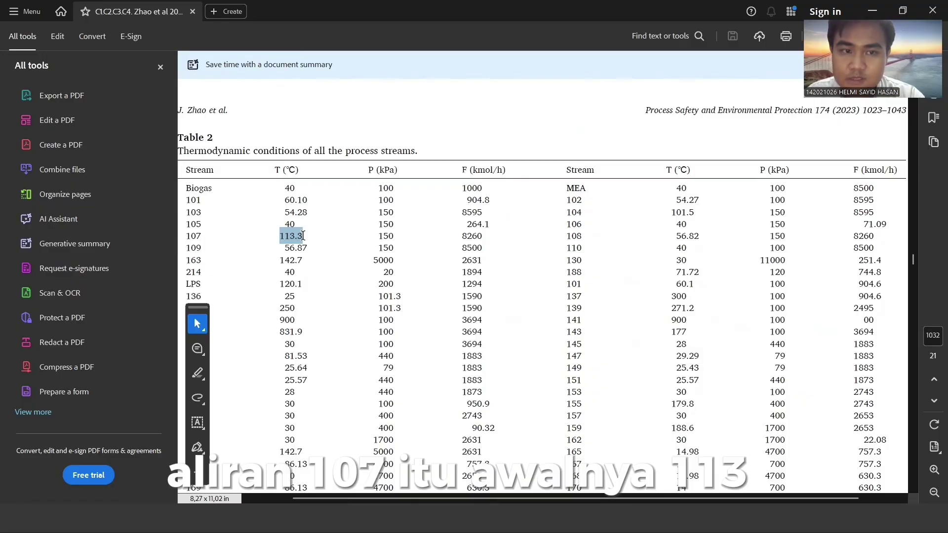
click(674, 238)
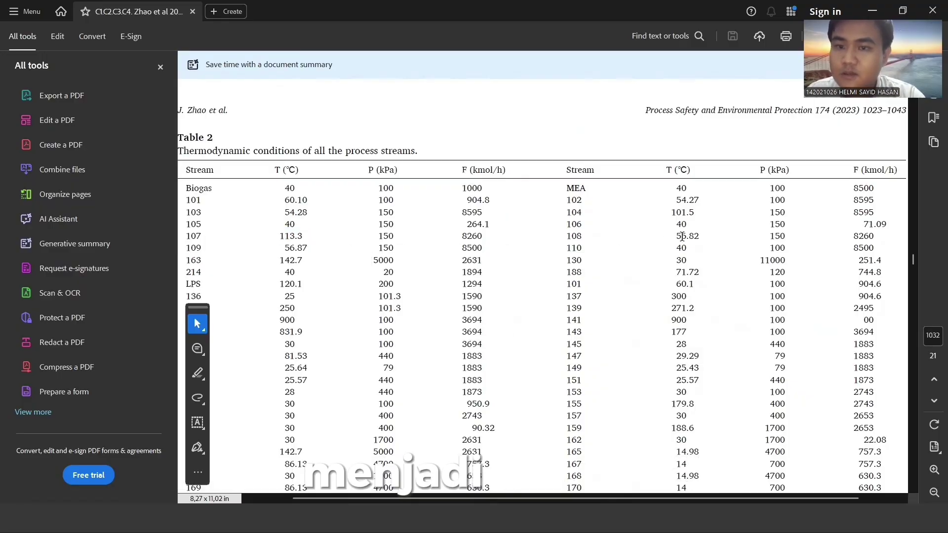
double_click(677, 235)
click(671, 290)
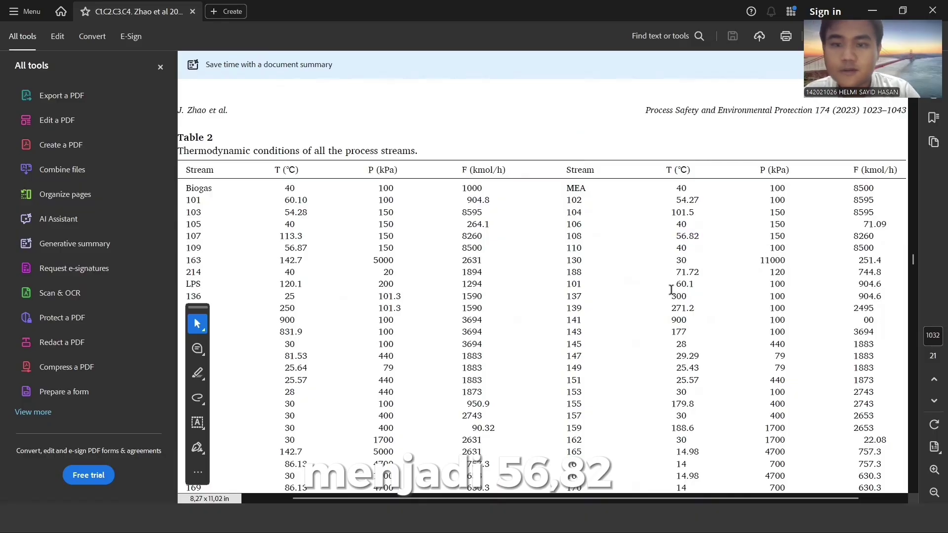
Return to Aspen HYSYS and set stream 104's temperature to 101.5 °C in heat exchanger E-100's worksheet
key(alt+Tab)
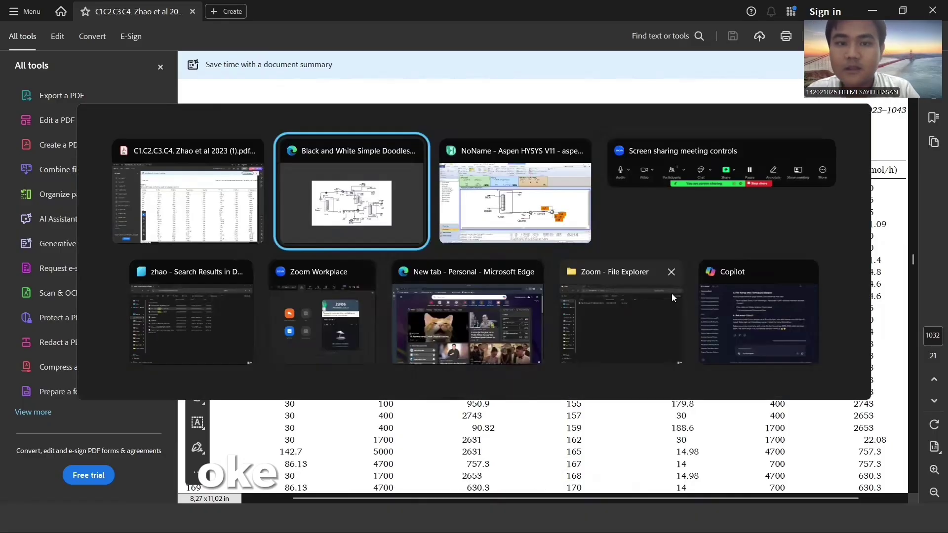
click(593, 237)
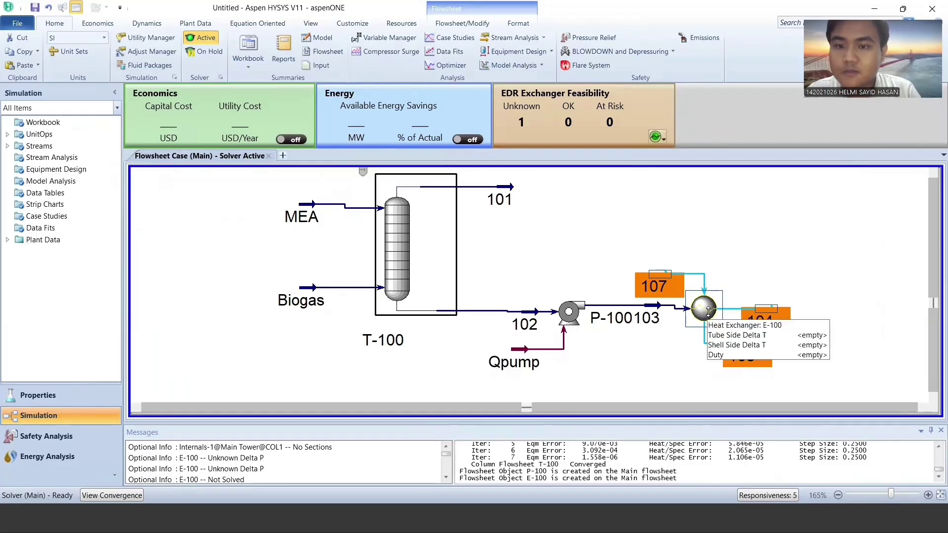
click(777, 275)
double_click(701, 310)
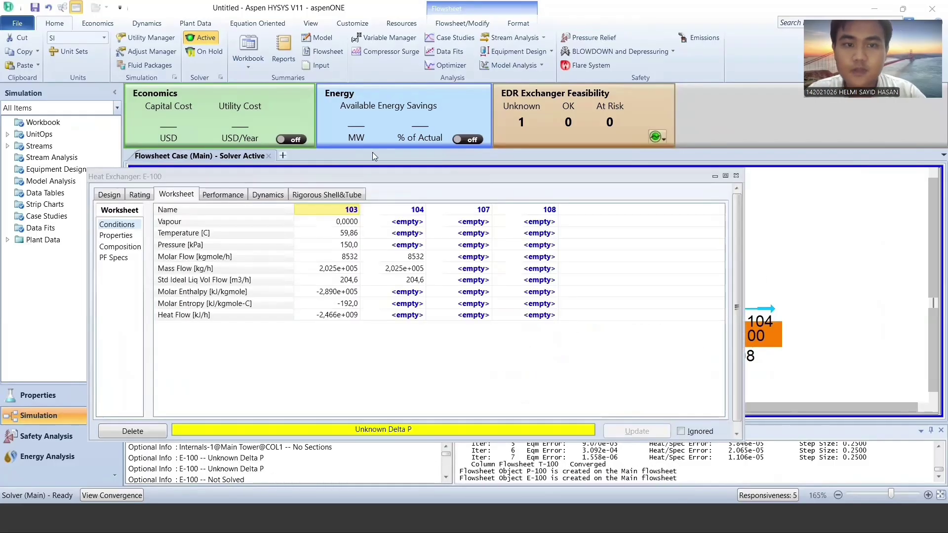
click(409, 244)
key(Up)
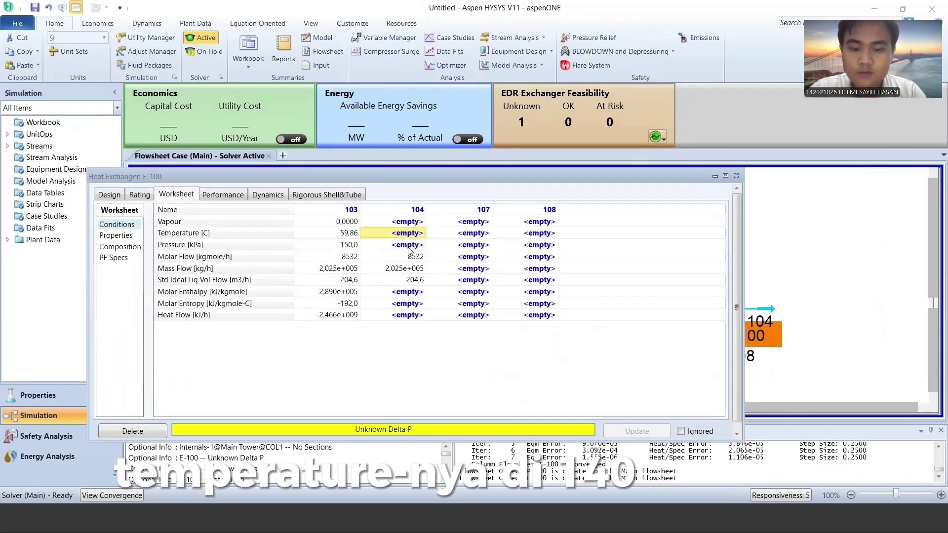
text(101.5)
key(Return)
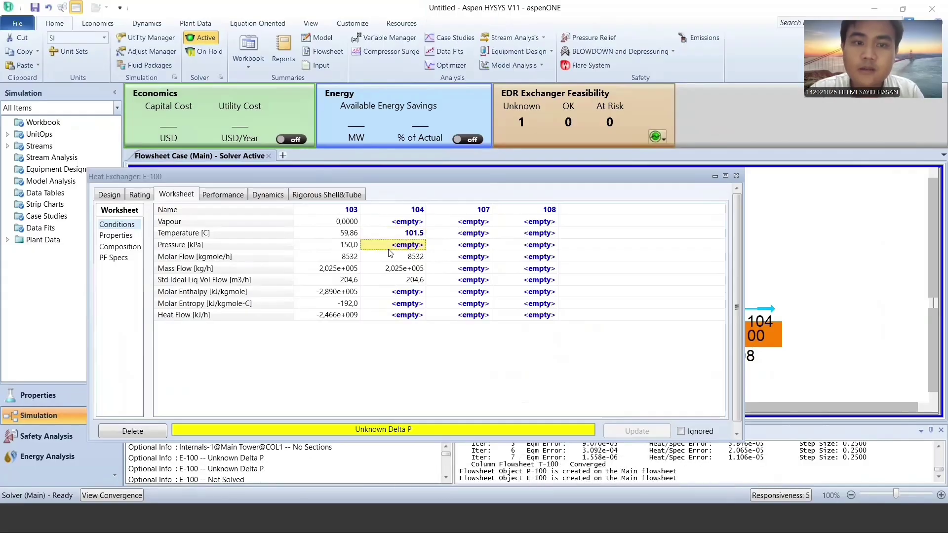
Check stream 104's pressure in the article's table, set it to 150 kPa in the exchanger worksheet, and close the exchanger window
key(alt+Tab)
key(alt+Tab)
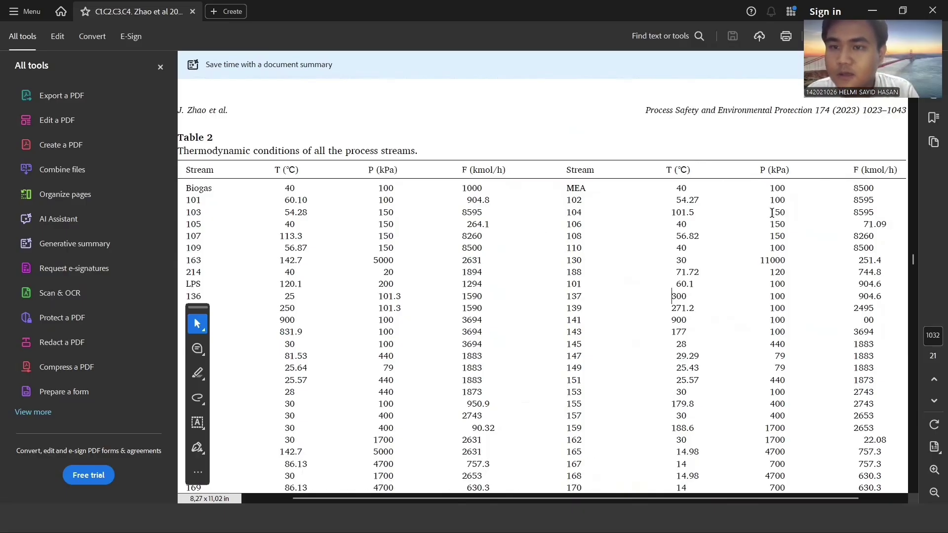
key(alt+Tab)
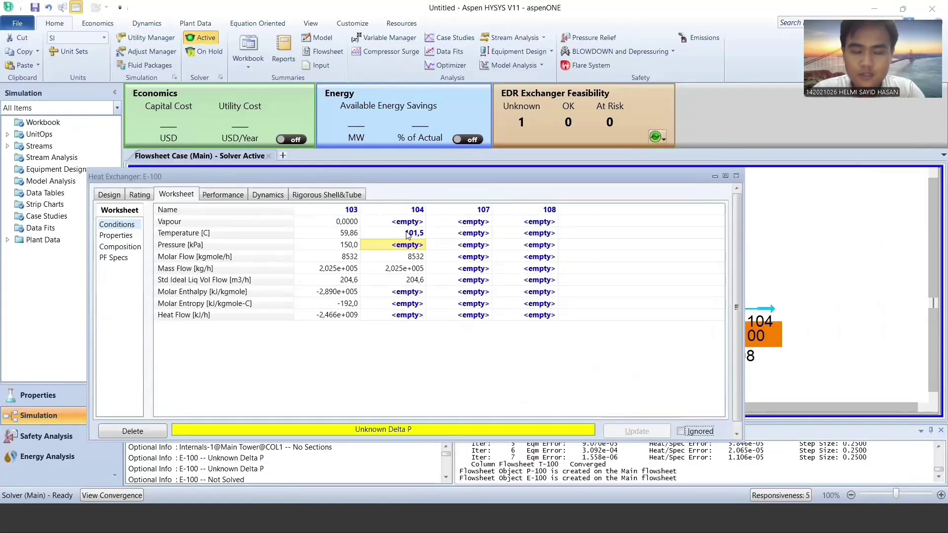
click(387, 248)
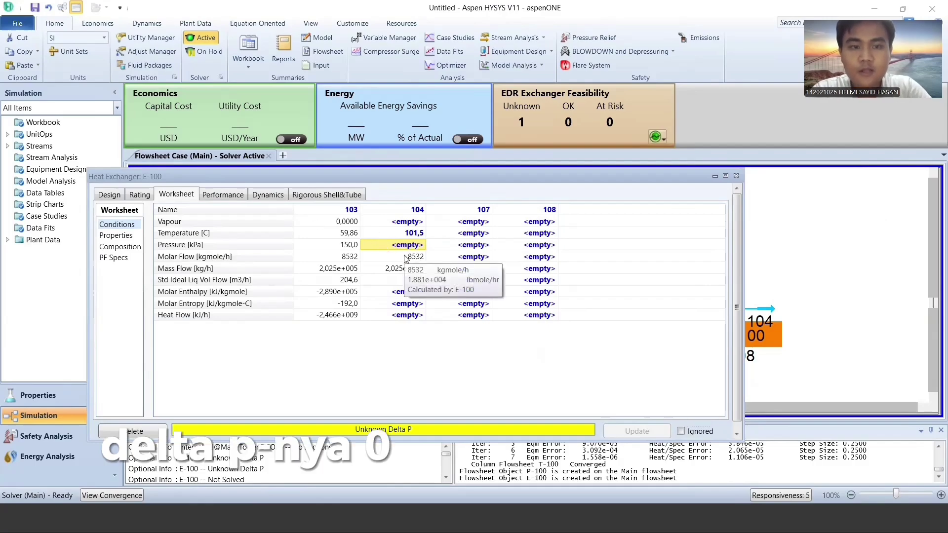
text(150)
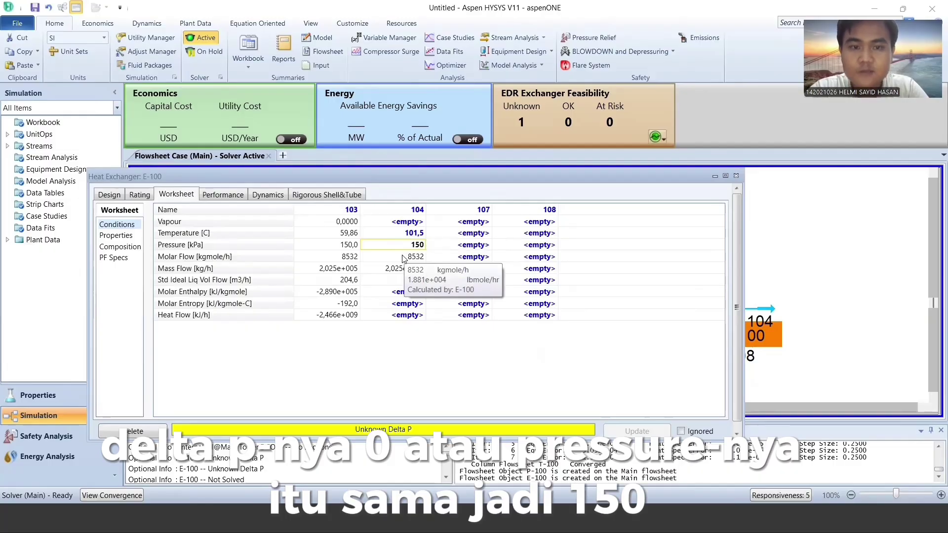
key(Return)
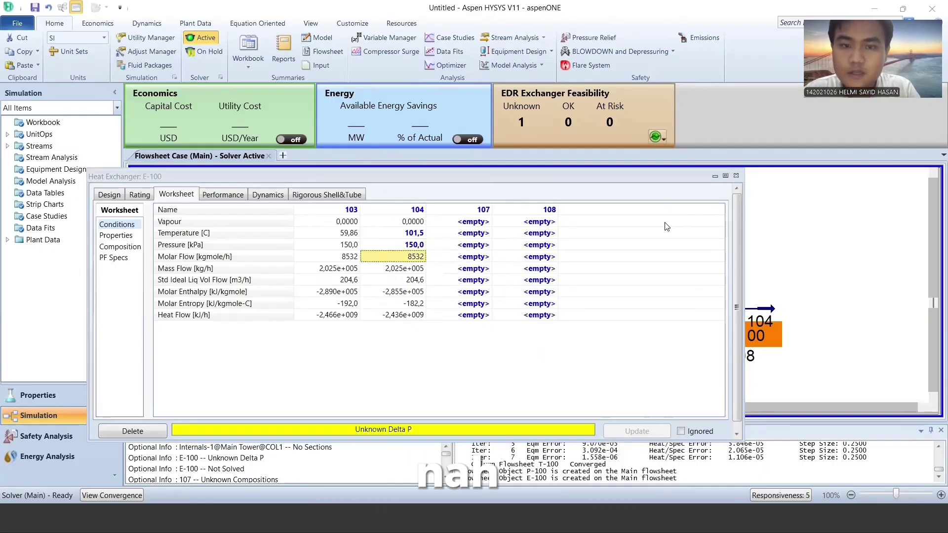
click(736, 176)
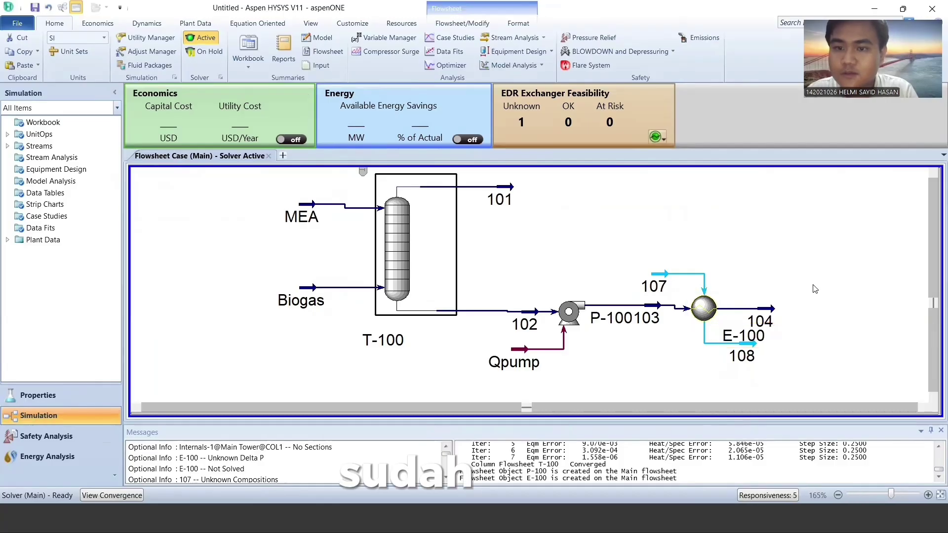
Inspect the flowsheet data summaries of stream 107, heat exchanger E-100 and stream 104
click(756, 318)
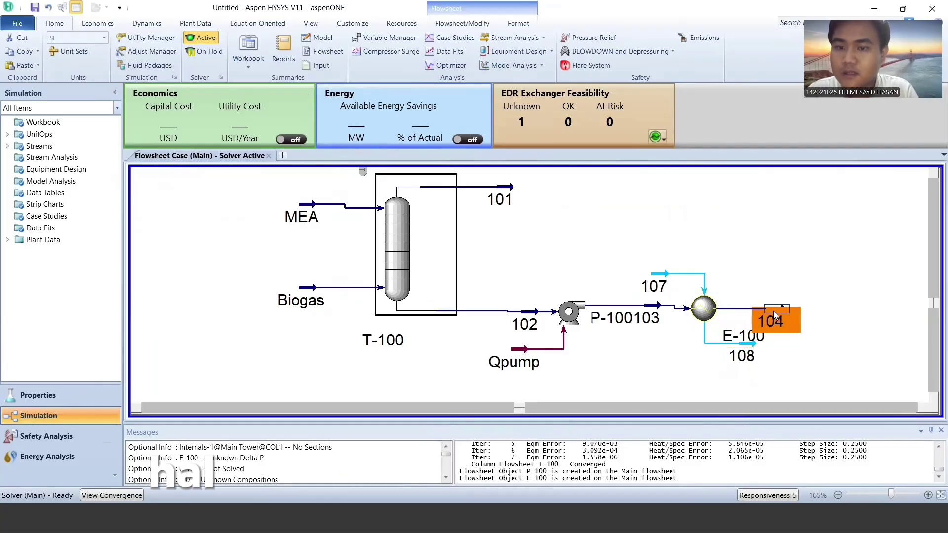
click(787, 297)
click(659, 306)
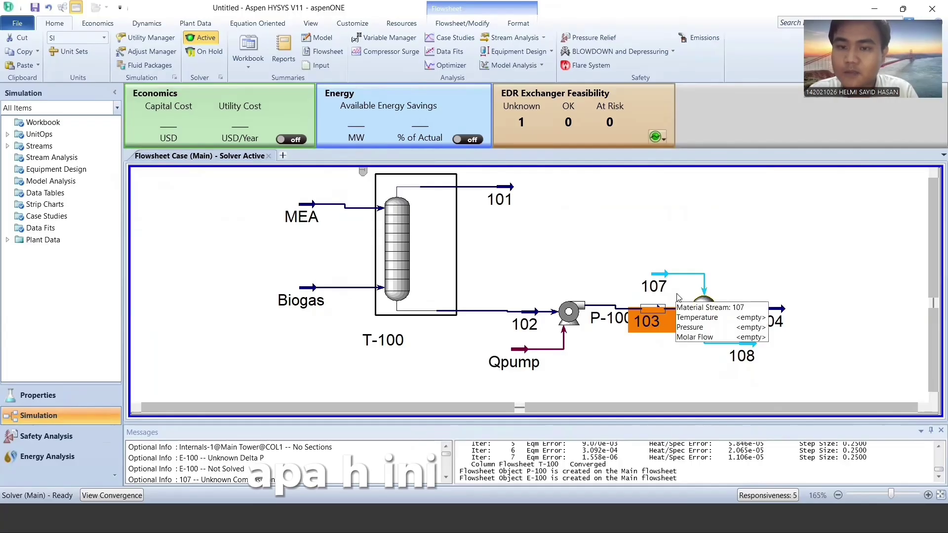
mouse_move(714, 317)
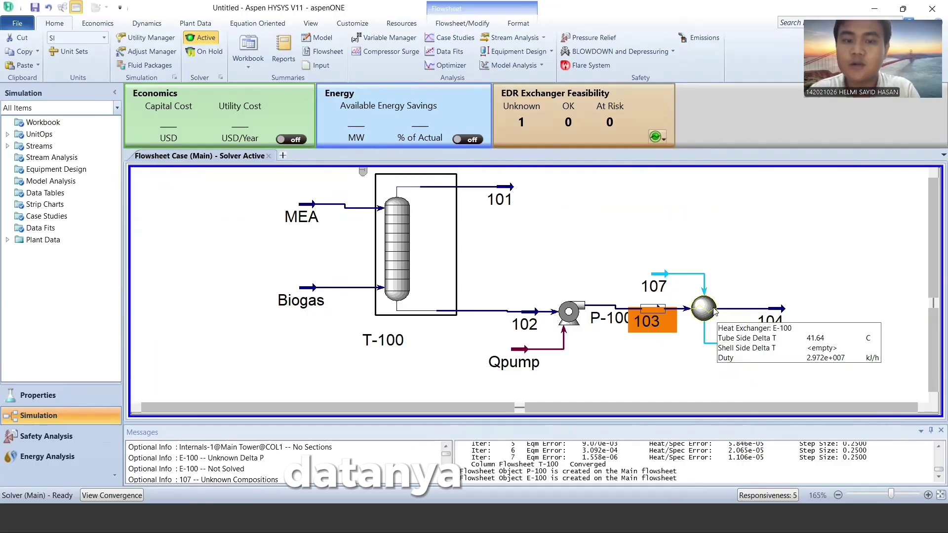
mouse_move(774, 311)
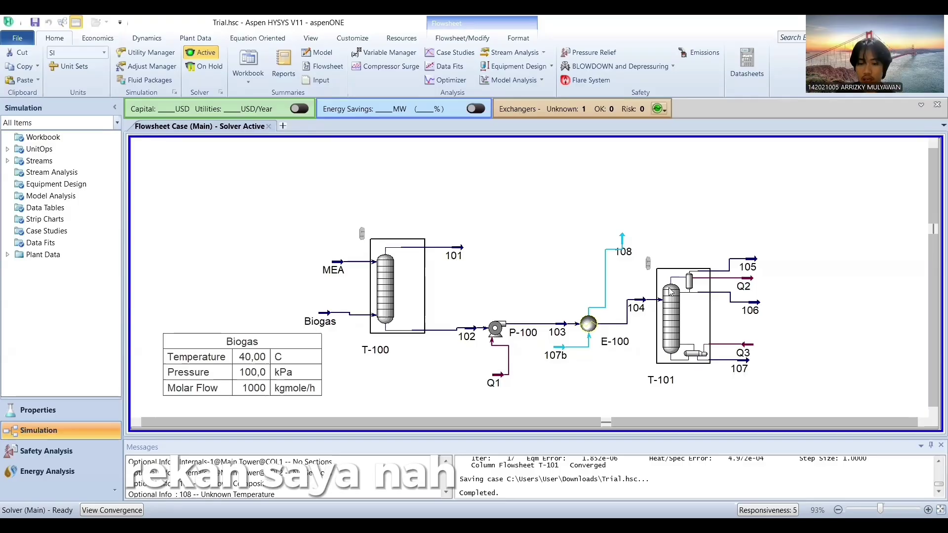
Review stream 104's conditions, and examine column T-101's connections, including the feed's inlet stage and the number of stages
double_click(637, 308)
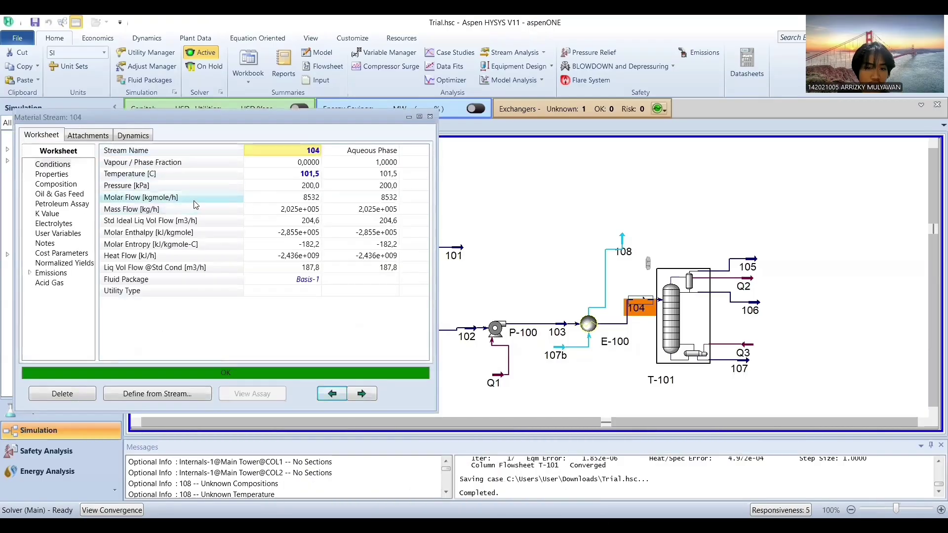
mouse_move(206, 199)
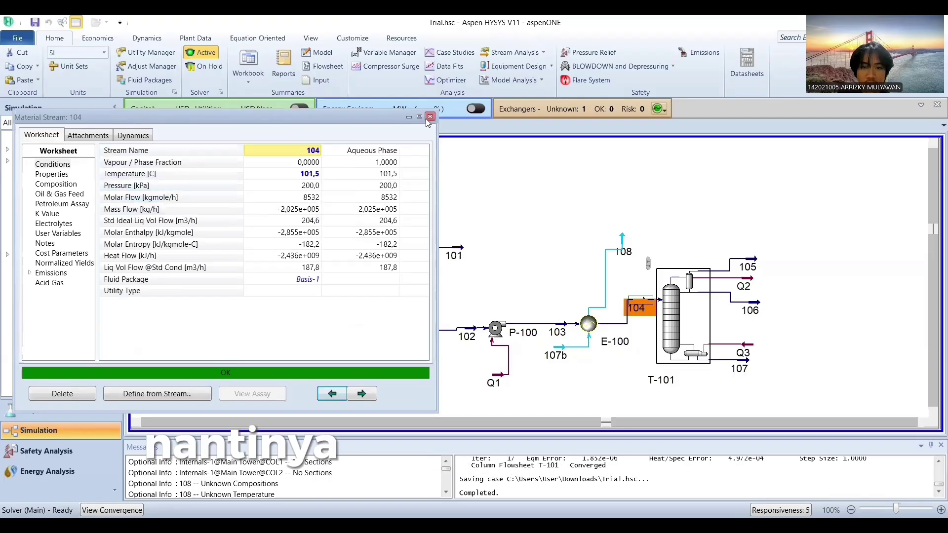
double_click(663, 330)
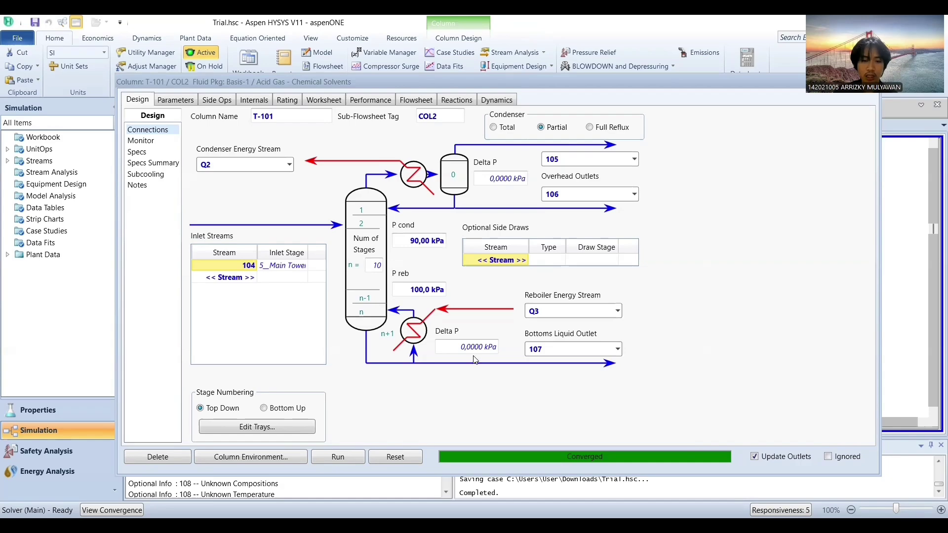
mouse_move(473, 346)
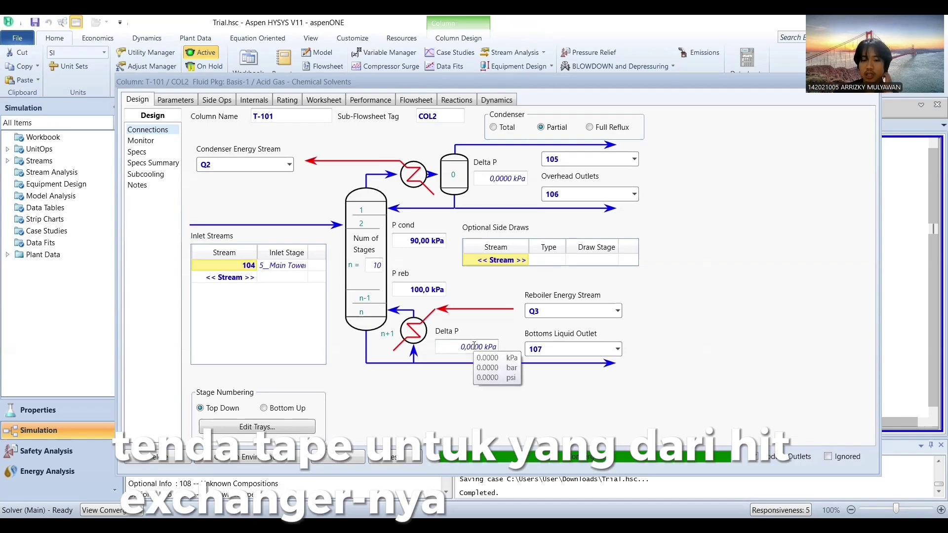
click(241, 269)
click(297, 266)
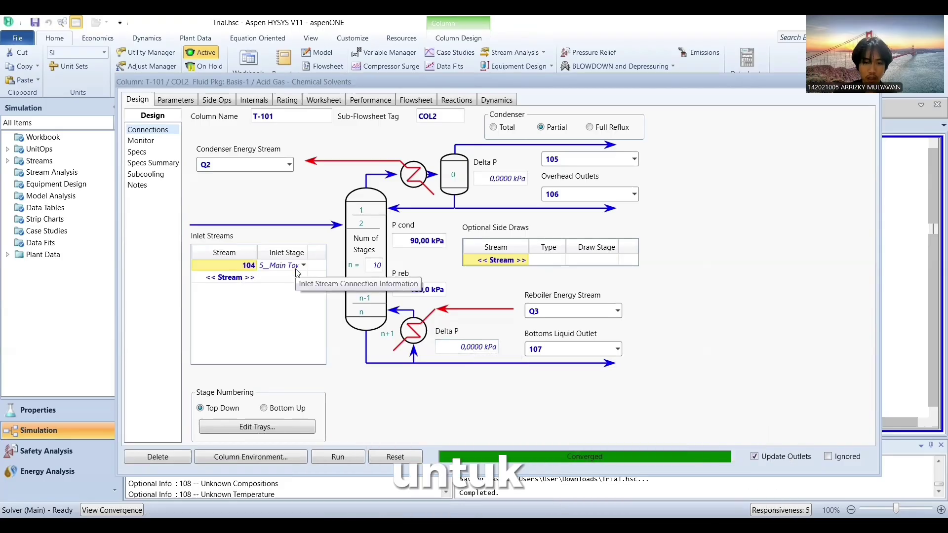
click(378, 266)
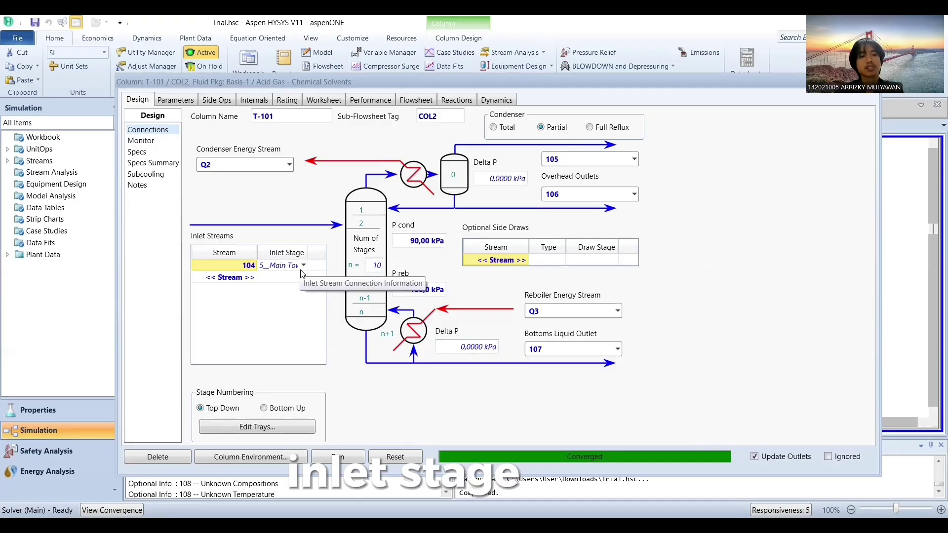
Review column T-101's iteration history and active specifications, recheck its connections, and close the column window
click(141, 141)
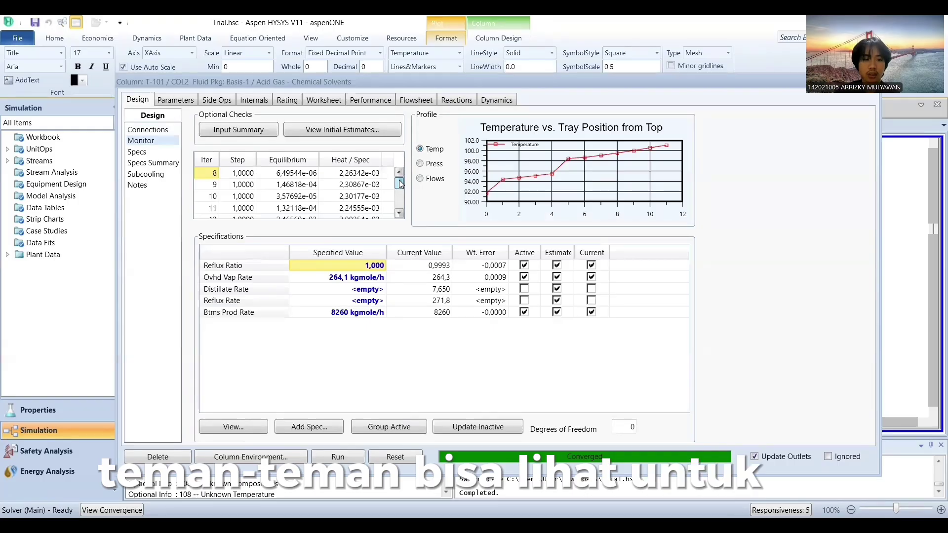
mouse_move(400, 184)
mouse_down()
mouse_move(400, 209)
mouse_move(401, 177)
mouse_up()
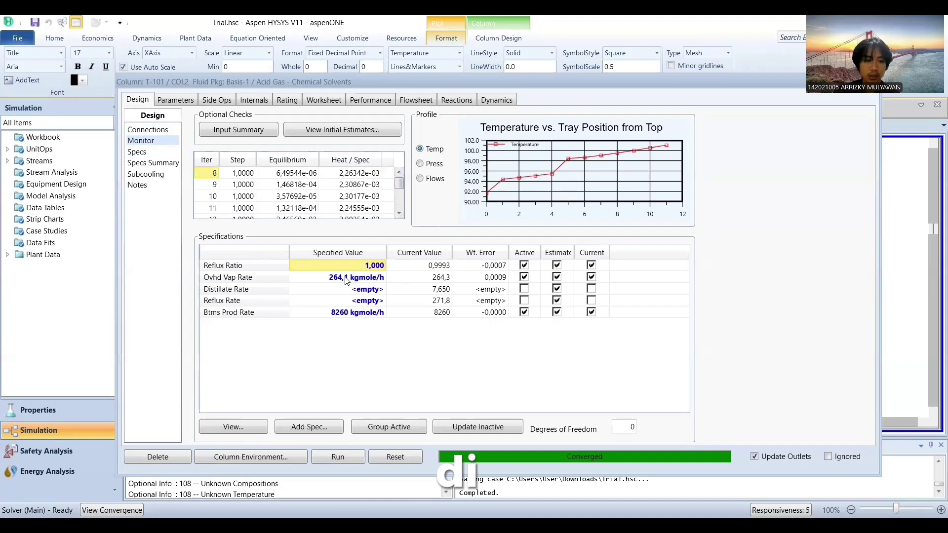
mouse_move(347, 282)
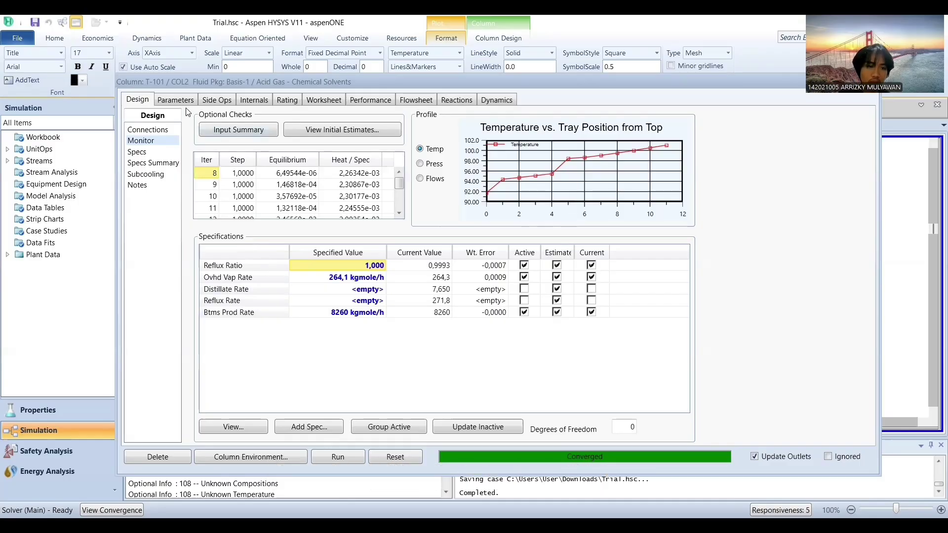
click(160, 131)
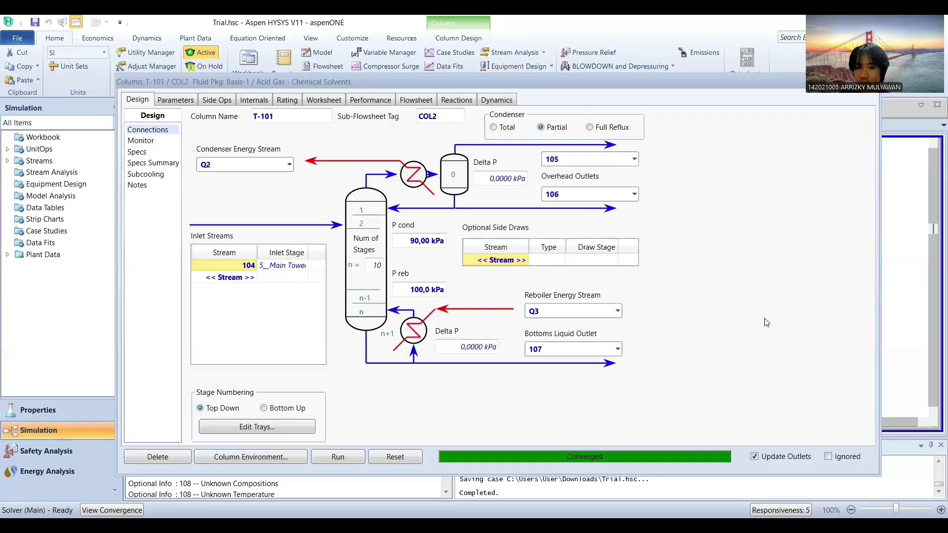
key(Escape)
click(788, 372)
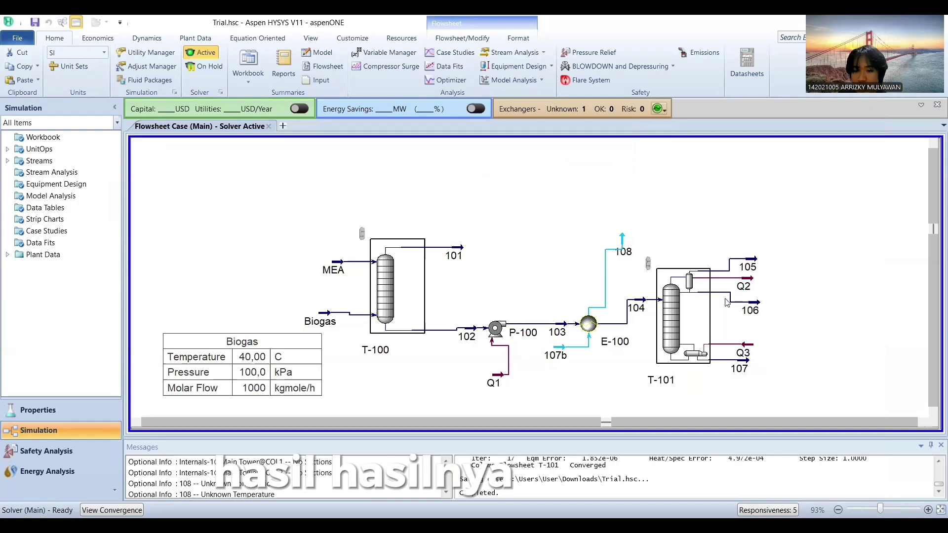
Inspect the flowsheet data summaries of column T-101's outlet streams 105, 106 and 107
mouse_move(756, 261)
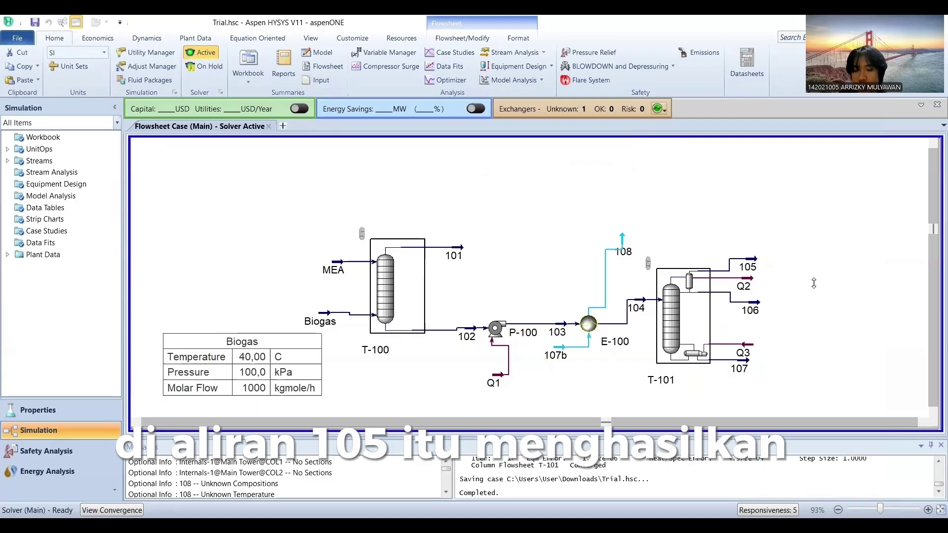
mouse_move(767, 301)
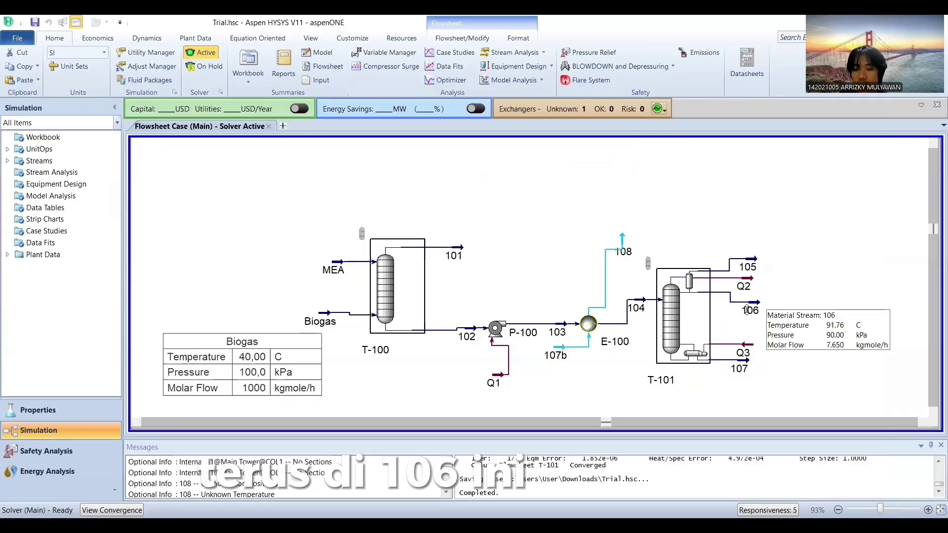
mouse_move(742, 367)
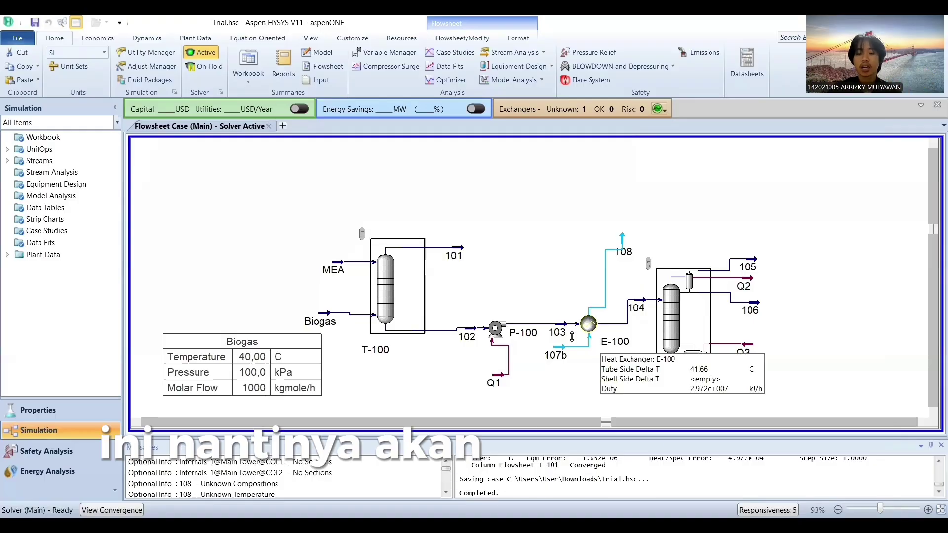
Review heater E-101's inlet, outlet and energy stream connections, close its window, and trace the flowsheet lines around exchanger E-100
mouse_move(570, 337)
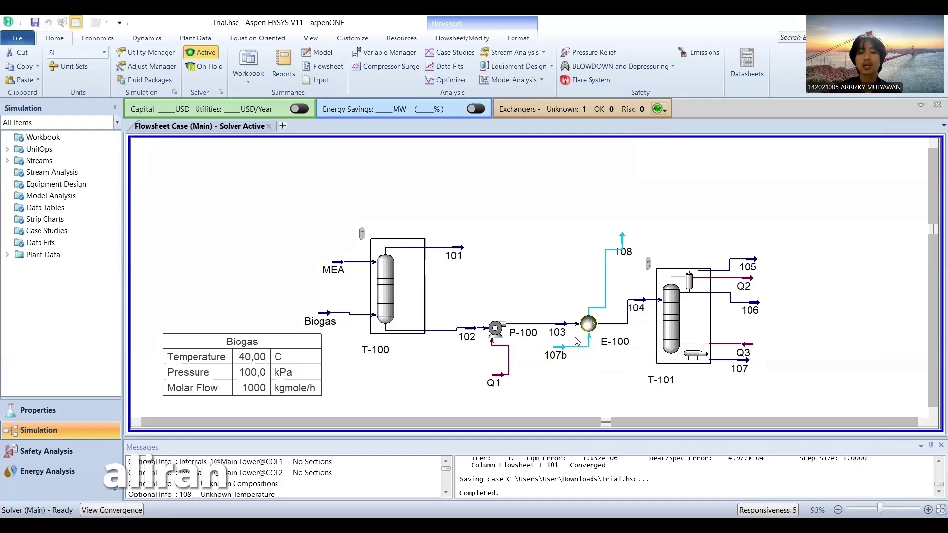
mouse_move(600, 337)
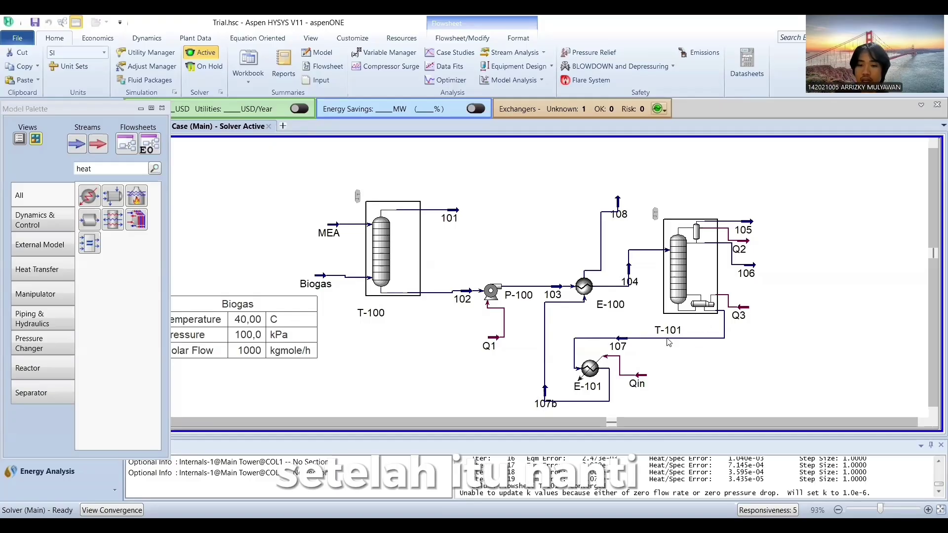
double_click(592, 375)
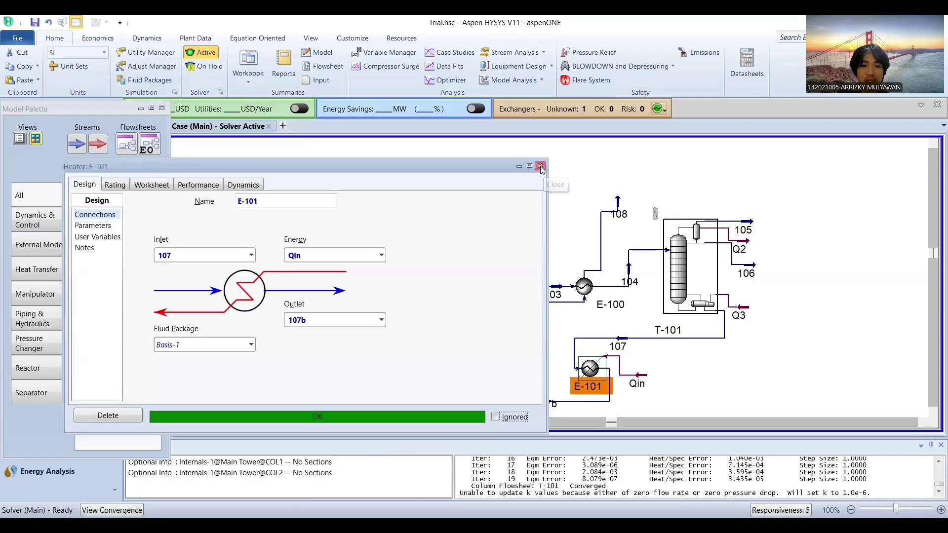
click(540, 167)
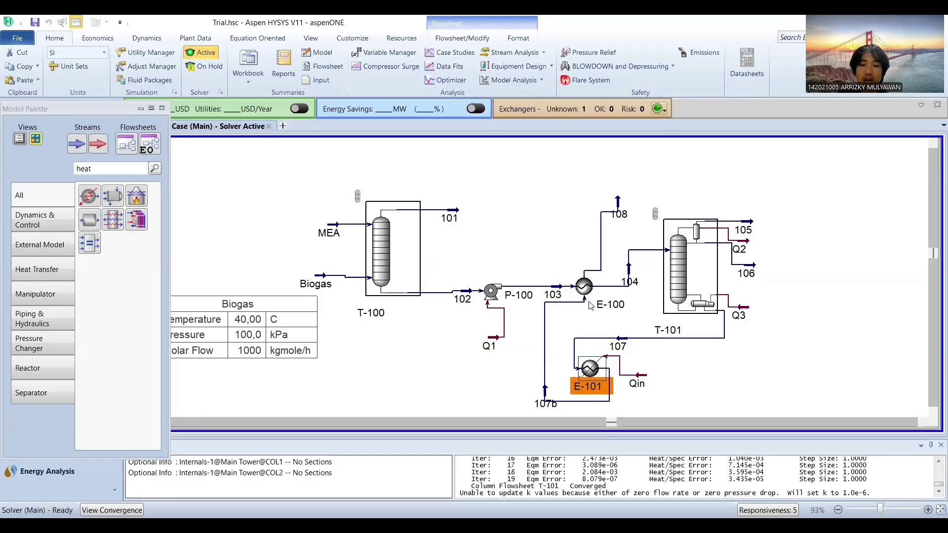
mouse_move(582, 292)
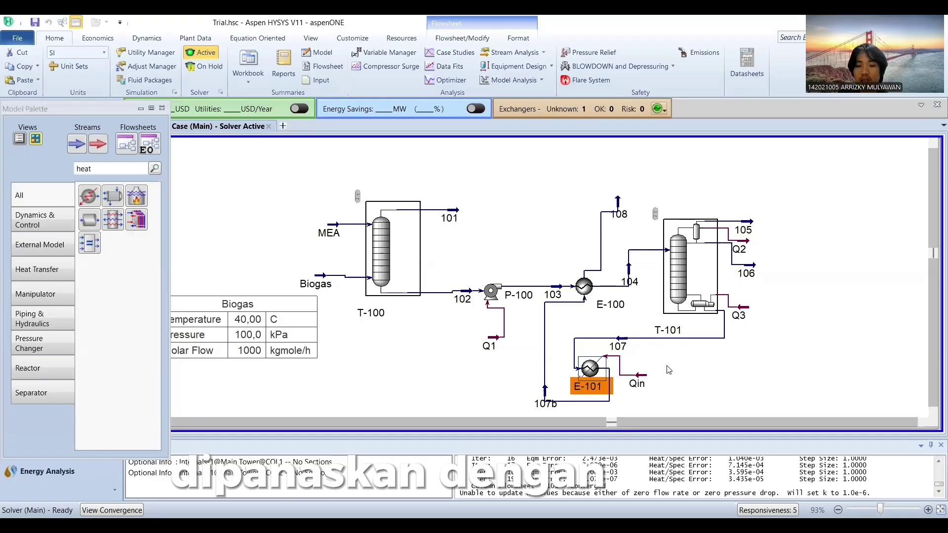
mouse_move(614, 349)
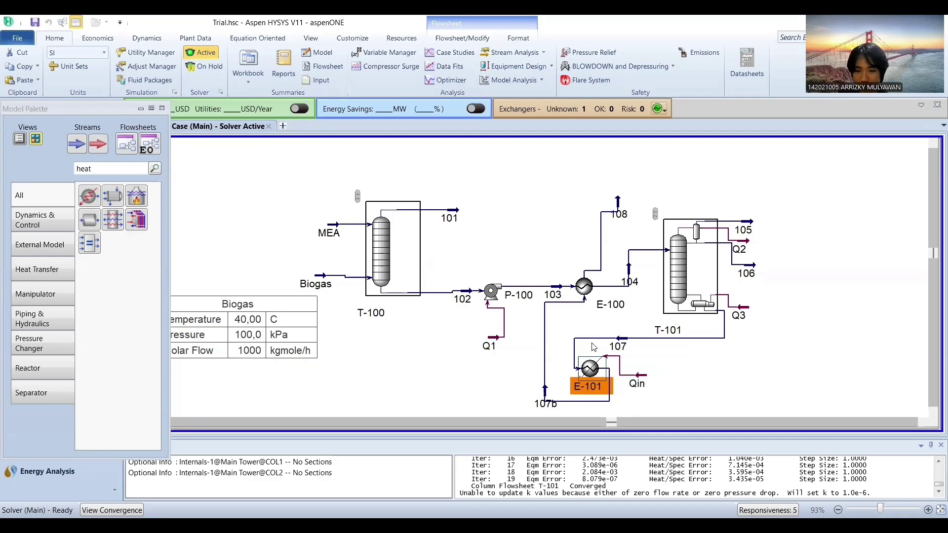
mouse_move(591, 370)
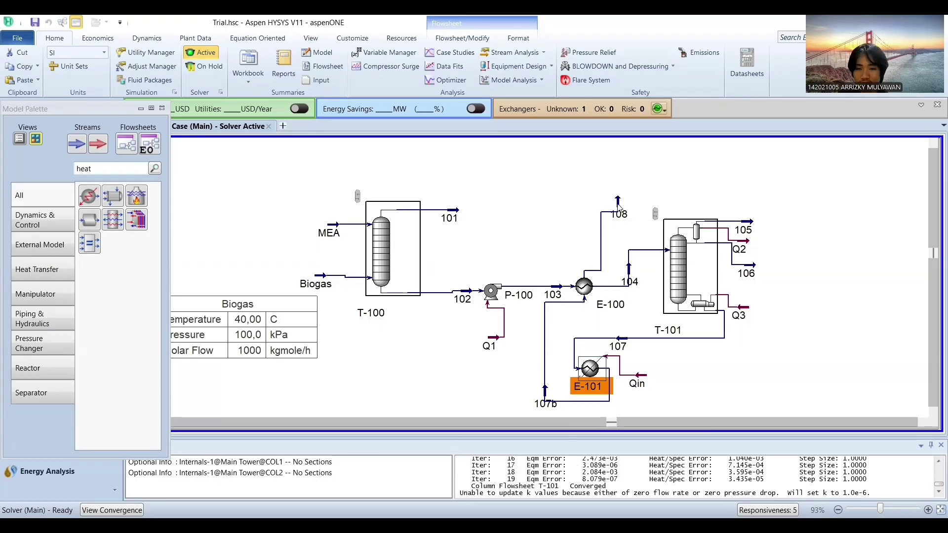
mouse_move(618, 207)
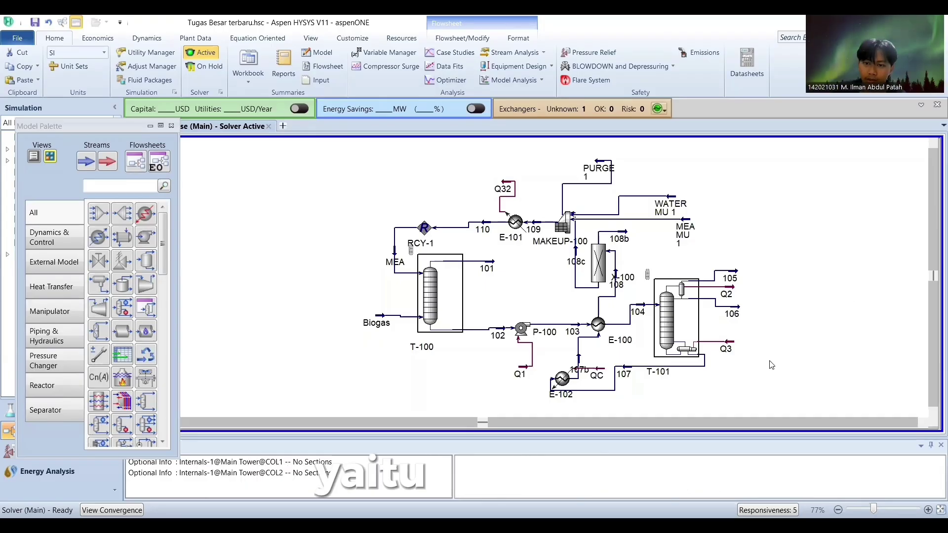
Tidy the flowsheet by moving stream 108 away from splitter X-100's label and stream WATER MU 1 away from MEA MU 1
mouse_move(600, 257)
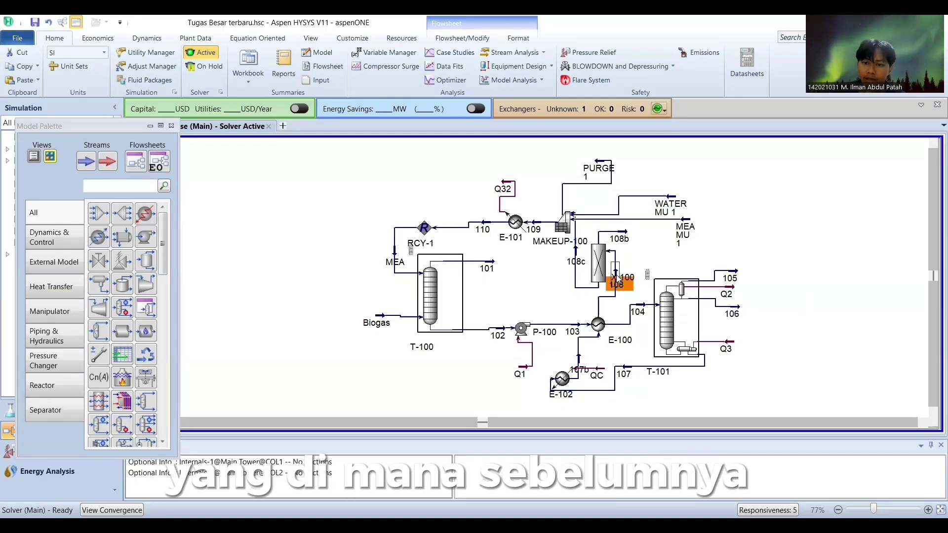
drag(617, 279, 632, 281)
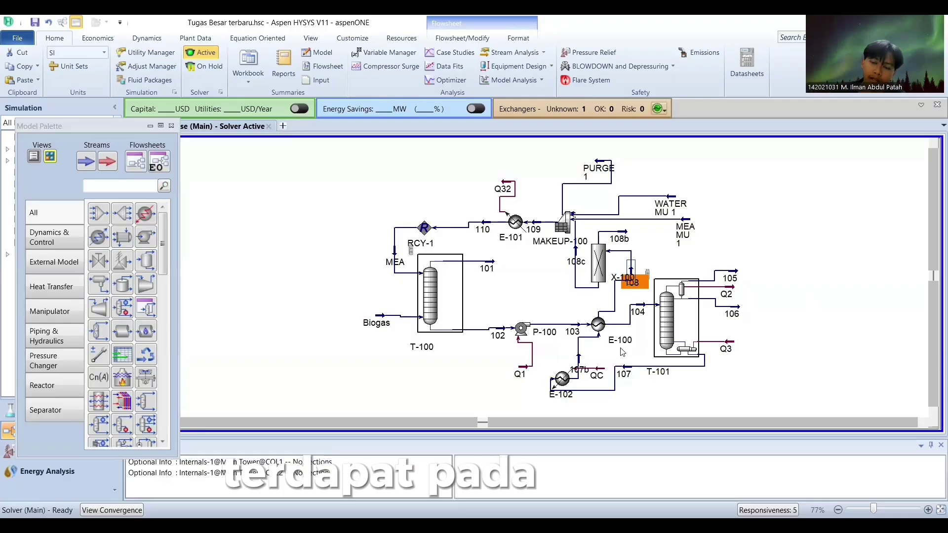
mouse_move(633, 348)
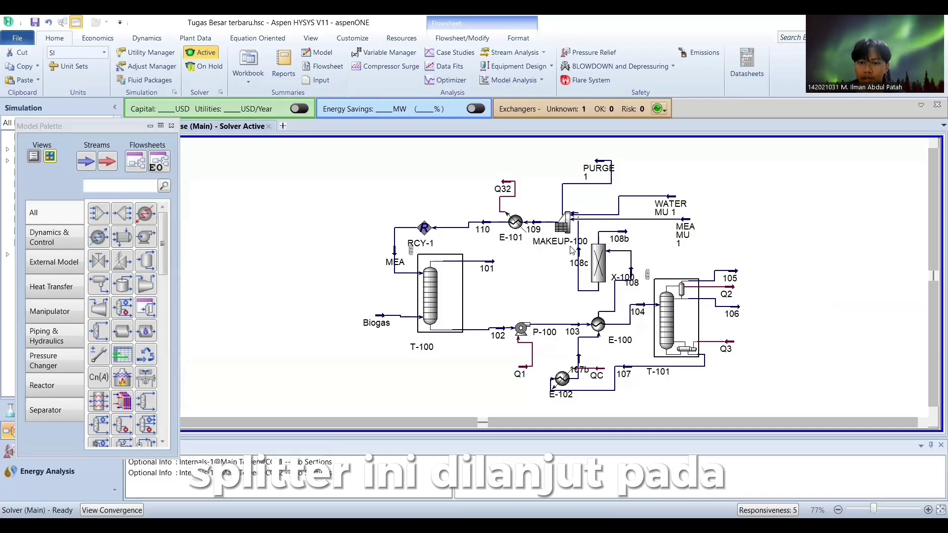
mouse_move(566, 220)
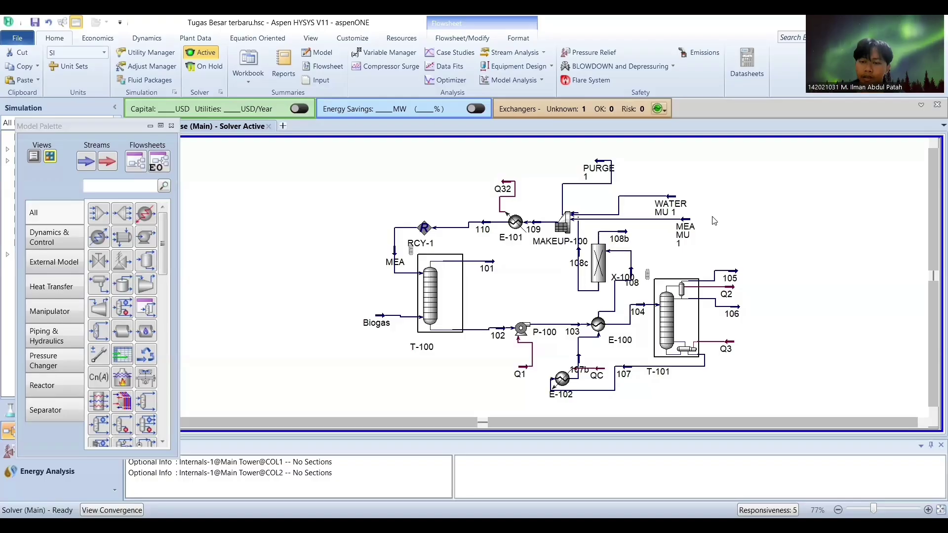
drag(671, 196, 728, 181)
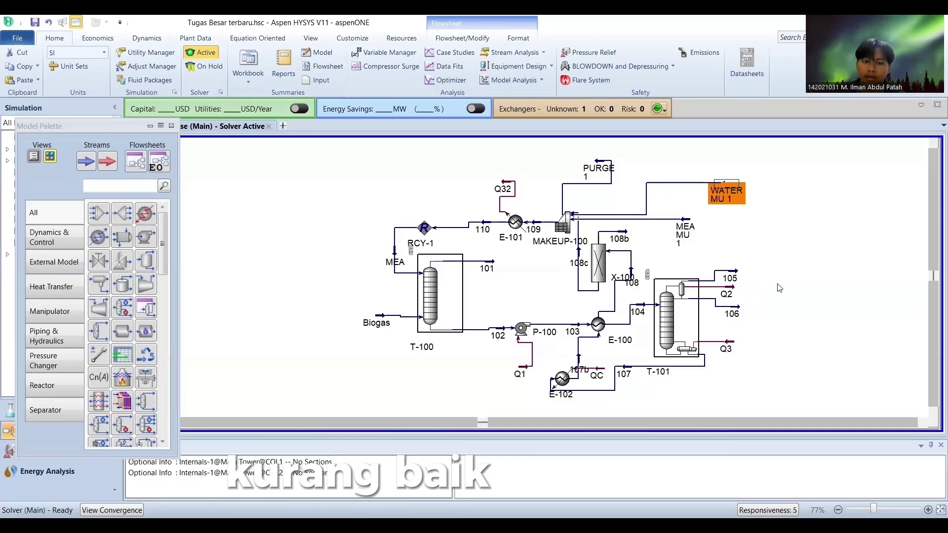
Review MAKEUP-100's amine, purge and makeup stream connections with its outlet amine concentration and total flow, and close its window
mouse_move(562, 239)
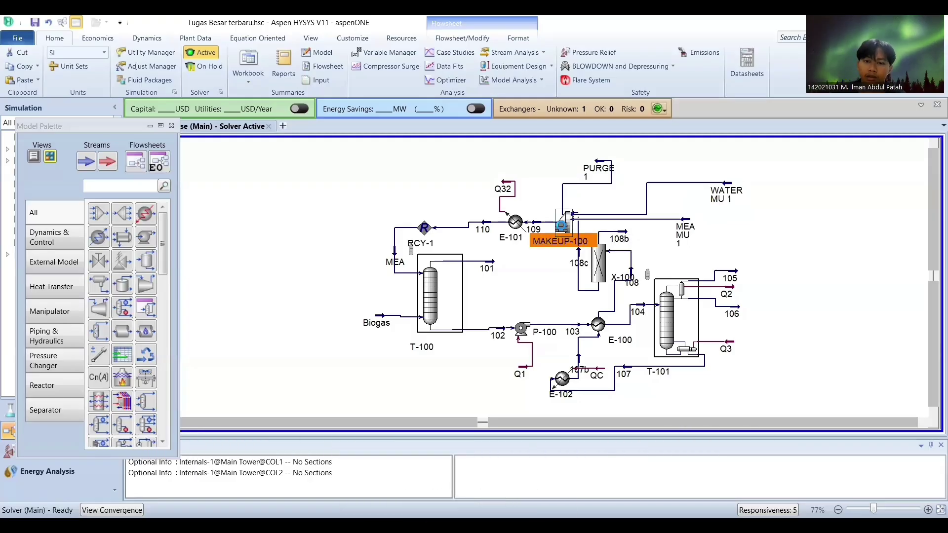
double_click(557, 217)
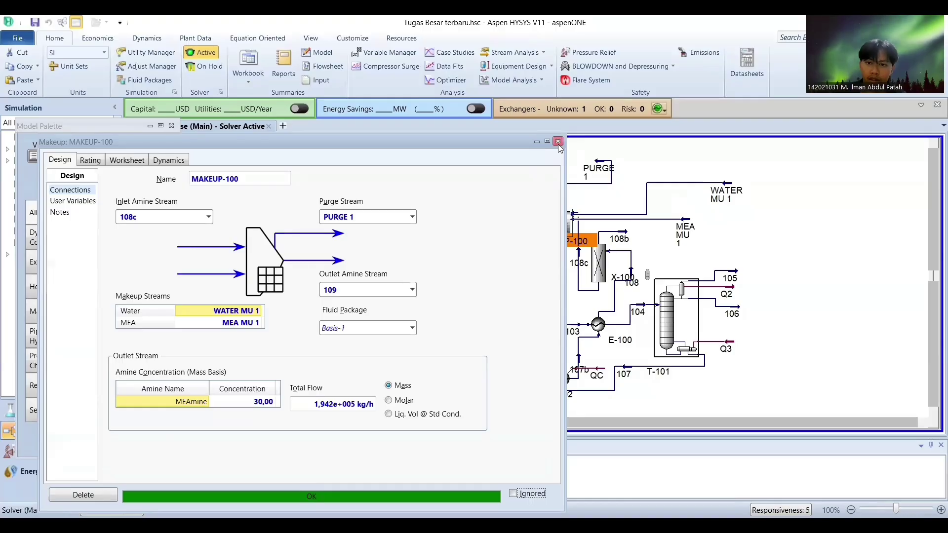
click(627, 178)
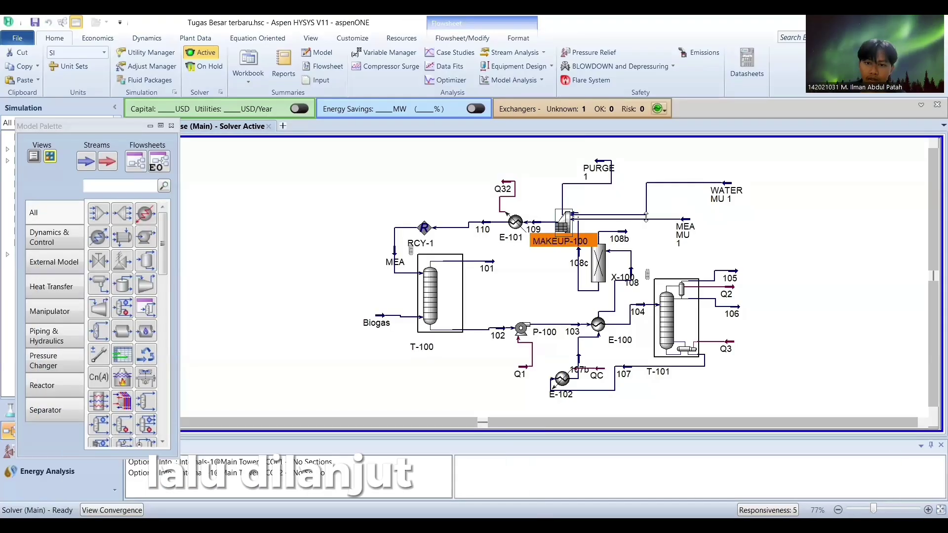
Review cooler E-101's connections, nozzle ratings and design parameters, including Delta T and duty, and close its window
click(516, 223)
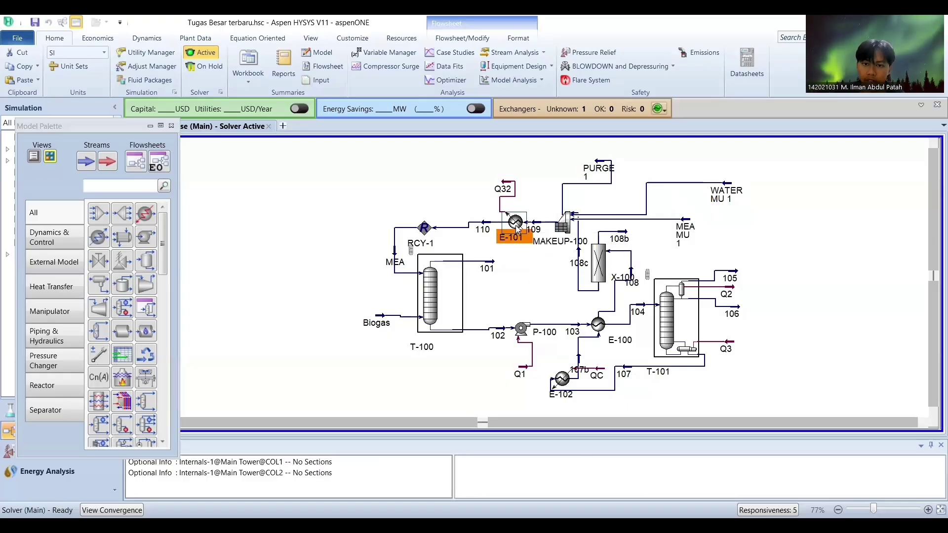
mouse_move(541, 230)
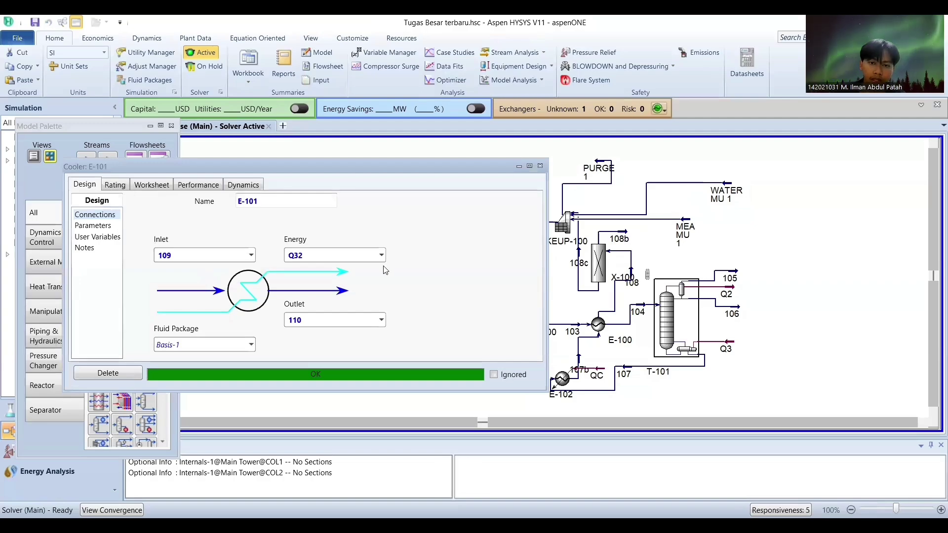
click(119, 189)
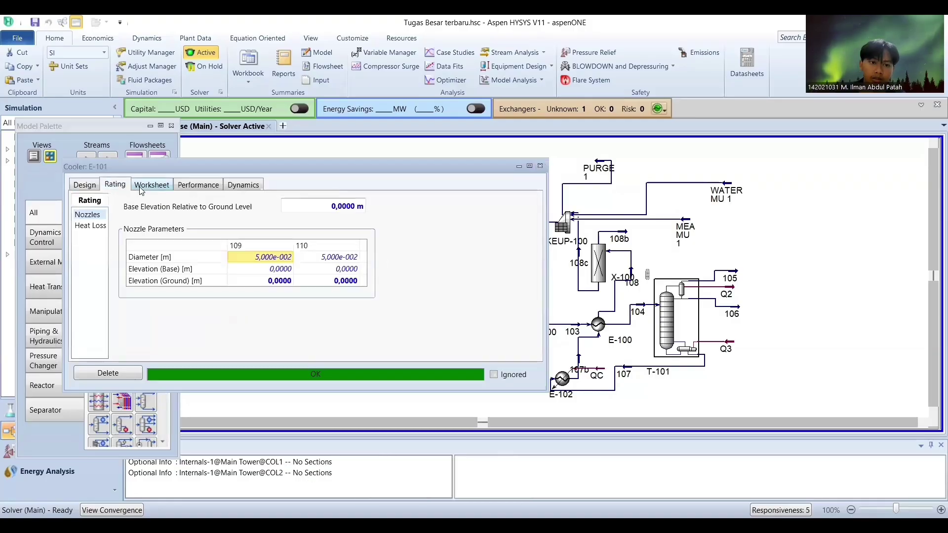
click(95, 189)
click(99, 226)
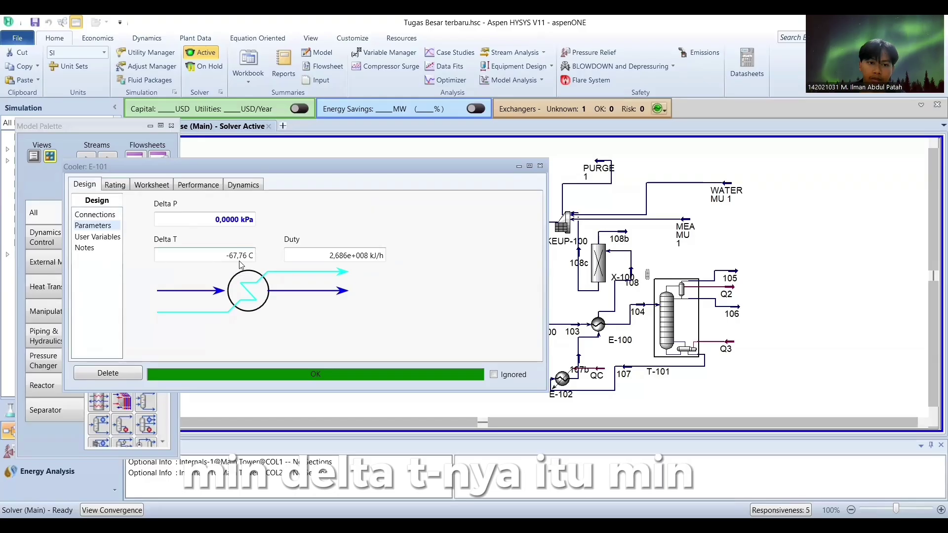
mouse_move(239, 265)
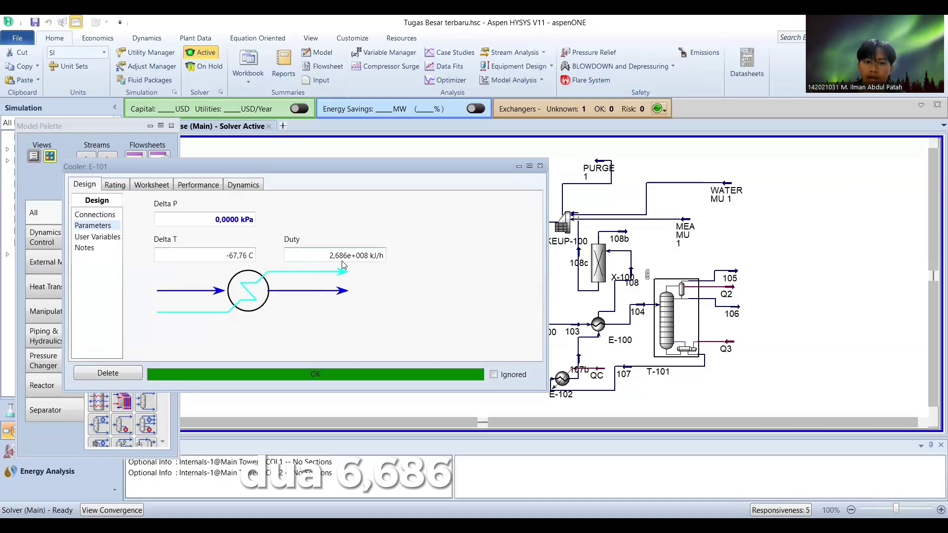
mouse_move(363, 260)
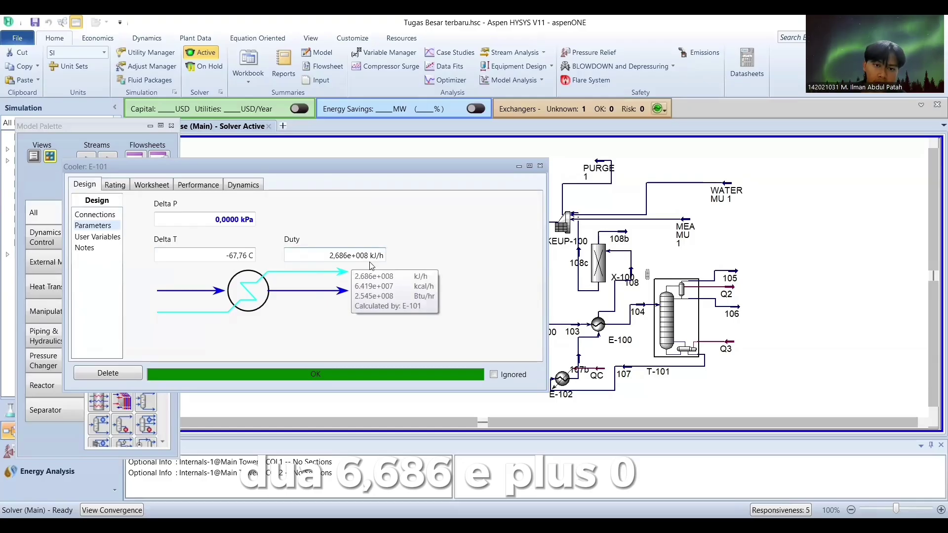
click(540, 168)
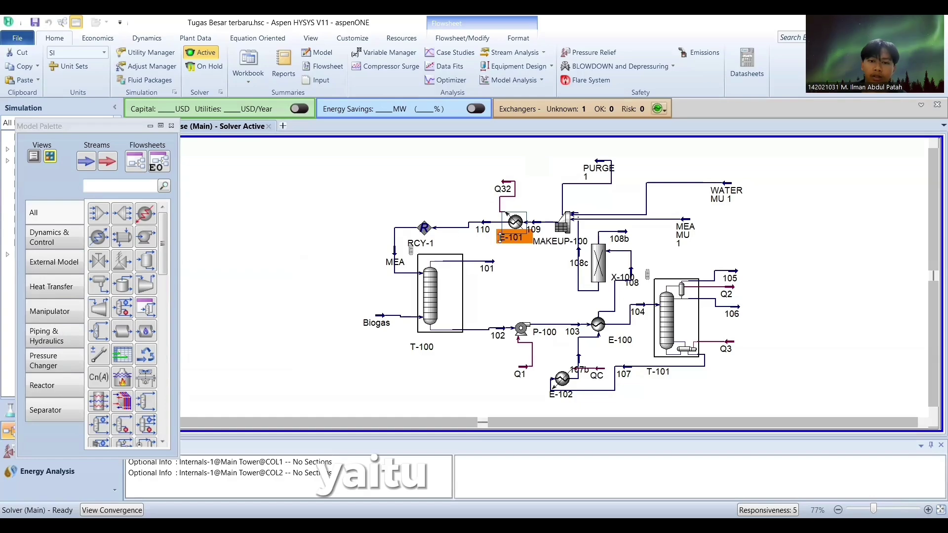
Review recycle RCY-1's stream conditions in its worksheet and column T-100's connections, closing each window
double_click(423, 228)
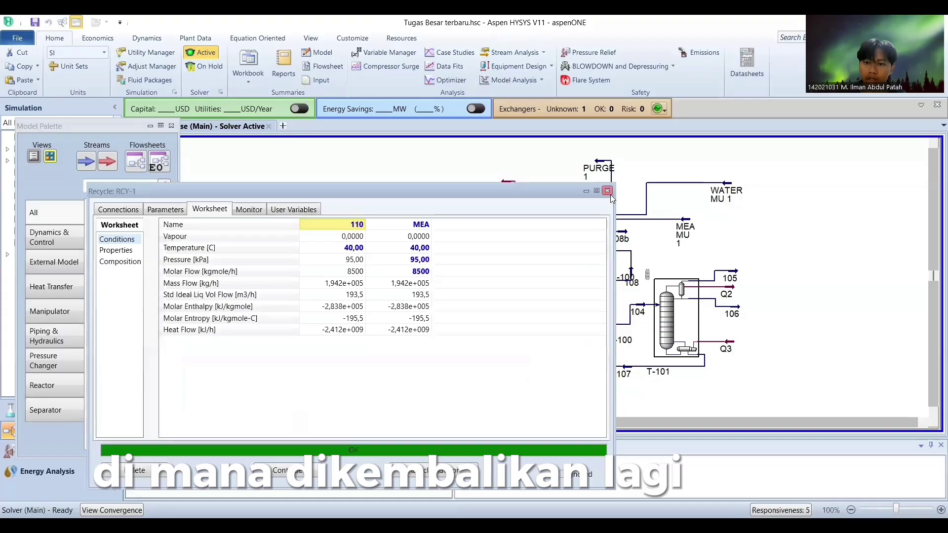
click(608, 192)
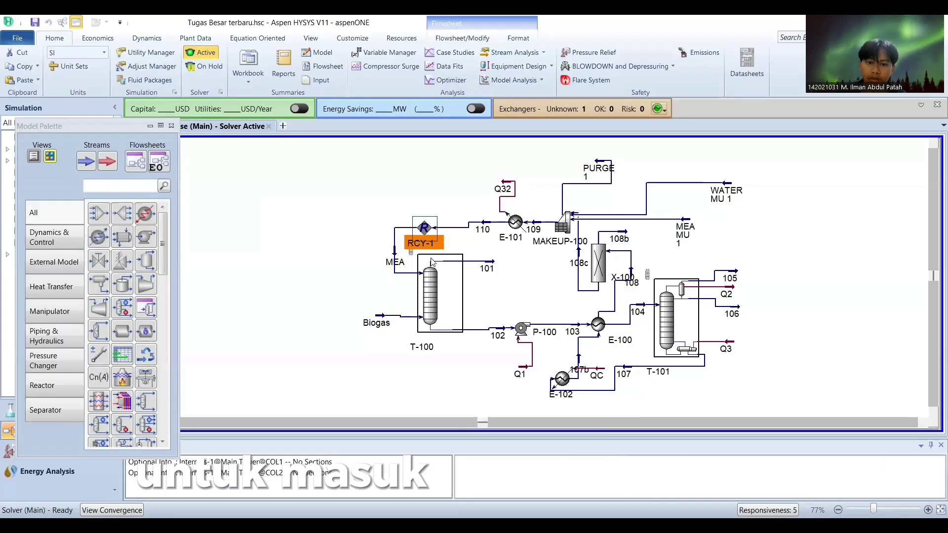
click(432, 302)
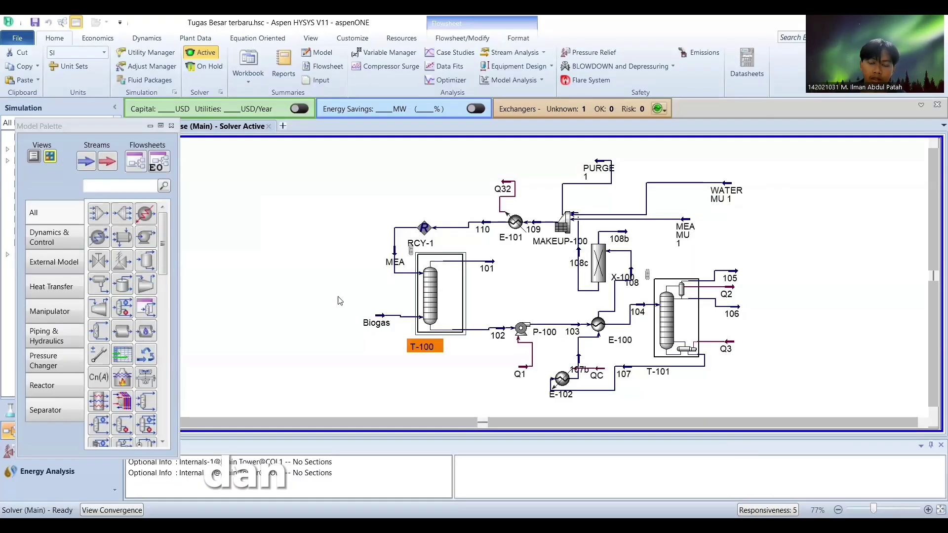
click(338, 298)
click(428, 326)
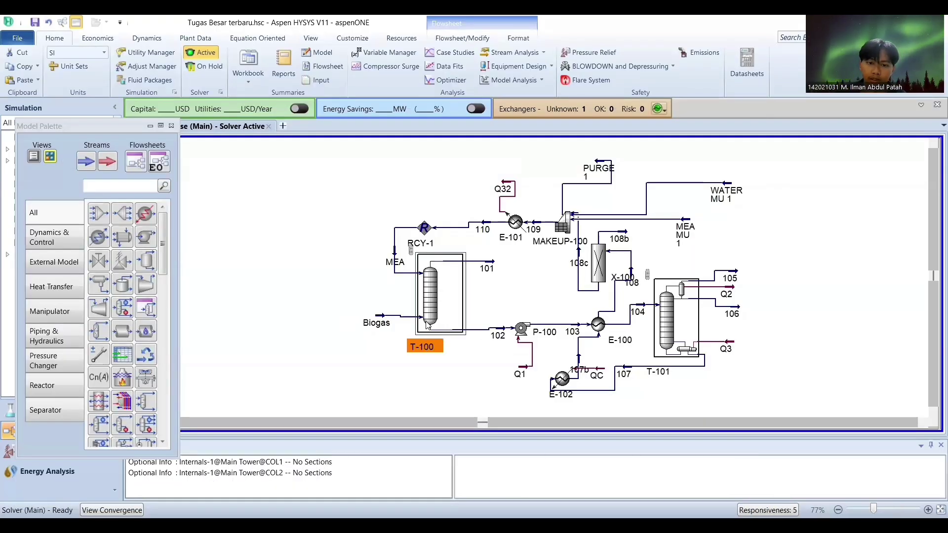
double_click(448, 310)
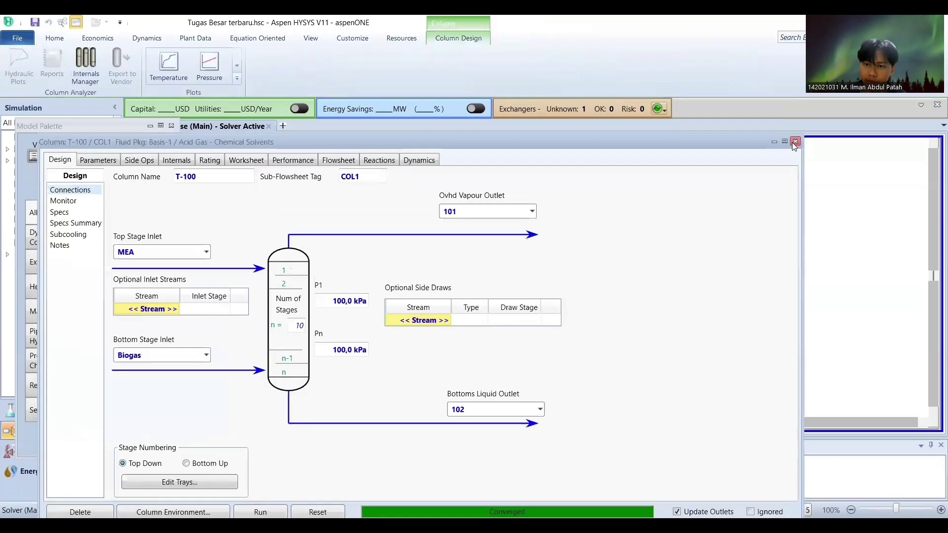
key(Escape)
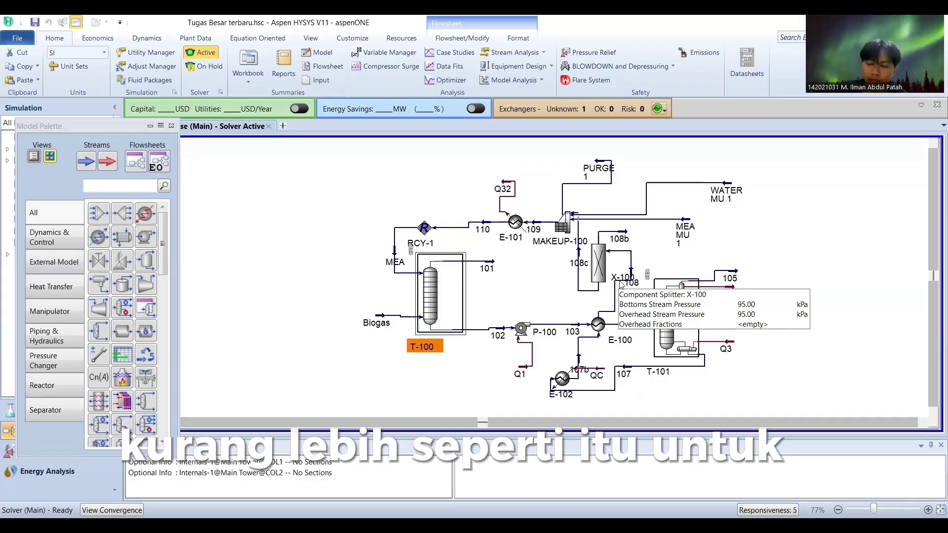
Examine component splitter X-100 on the flowsheet, and recheck the connections of the cooler between streams 109 and 110
mouse_move(601, 267)
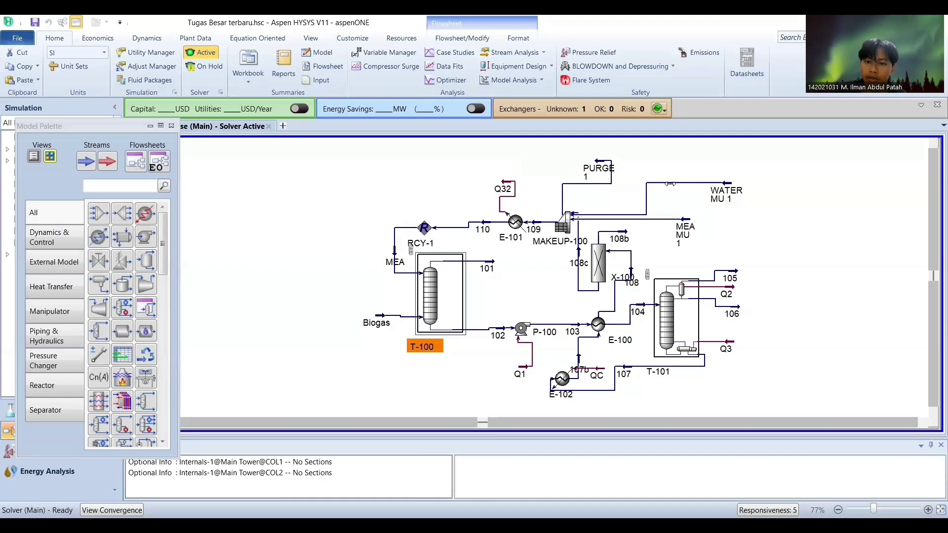
click(521, 225)
double_click(522, 226)
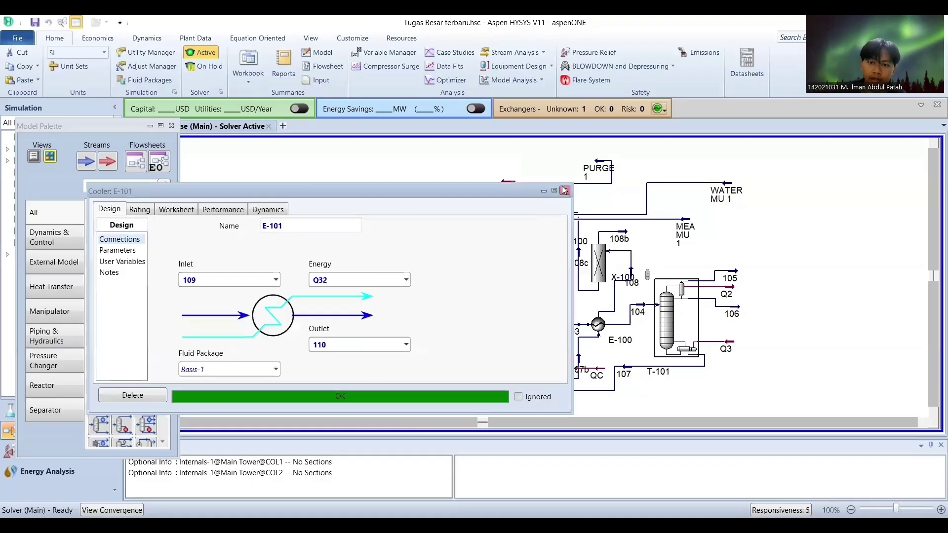
click(606, 320)
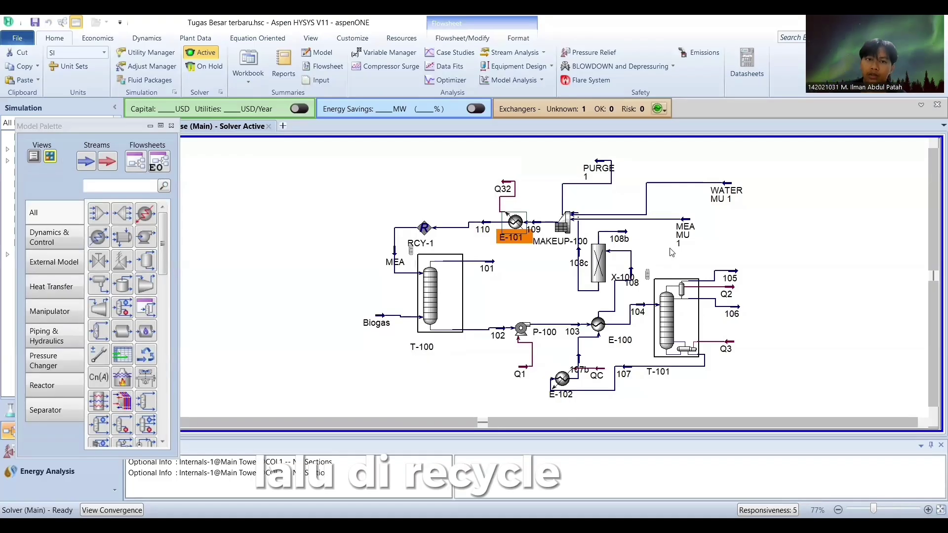